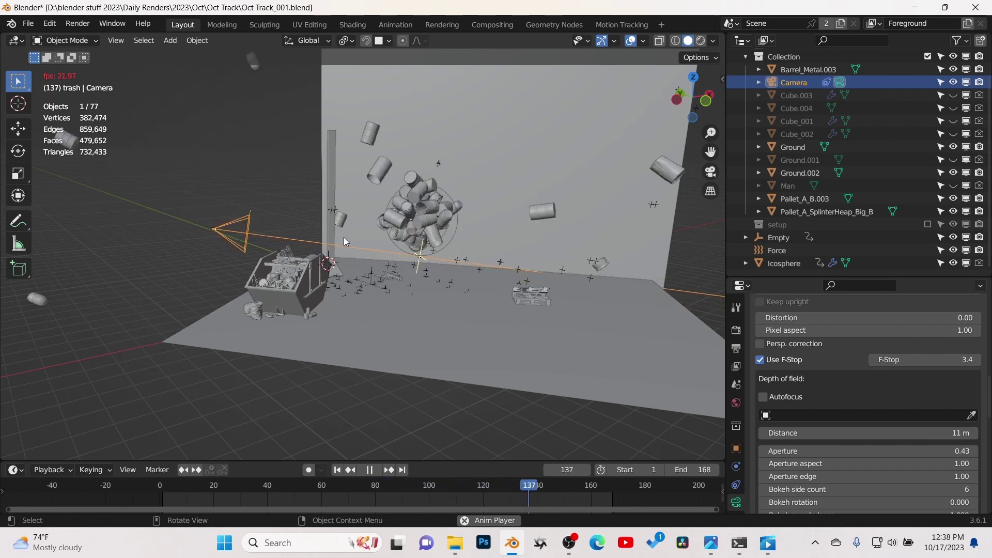
Play the barrel animation, examine the scene from several angles and select a plastic barrel in the floating cluster.
{"action": "middle_click_drag", "start_coordinate": [343, 238], "coordinate": [421, 255]}
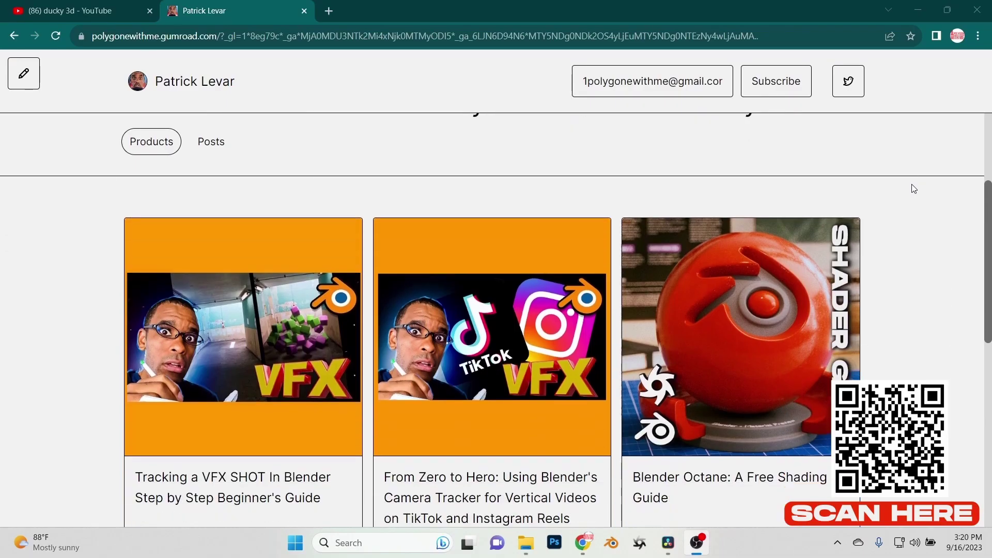
{"action": "scroll", "coordinate": [273, 273], "scroll_direction": "down", "scroll_amount": 2}
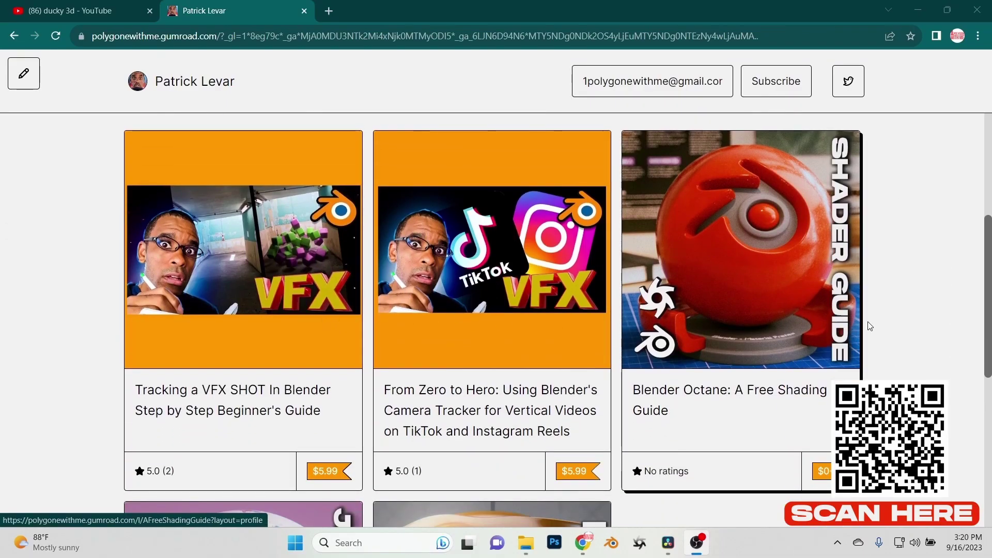
{"action": "scroll", "coordinate": [873, 326], "scroll_direction": "down", "scroll_amount": 2}
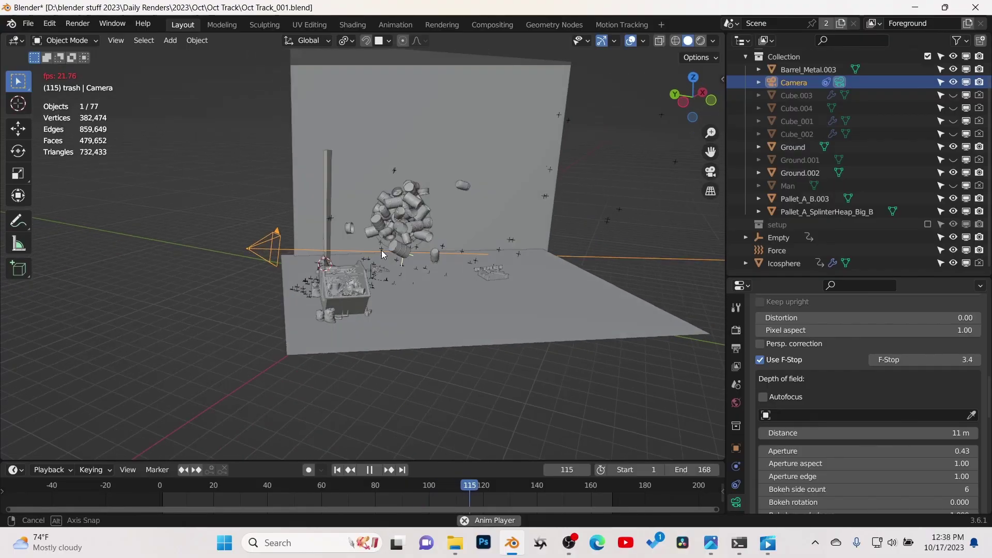
{"action": "middle_click_drag", "start_coordinate": [383, 253], "coordinate": [432, 265]}
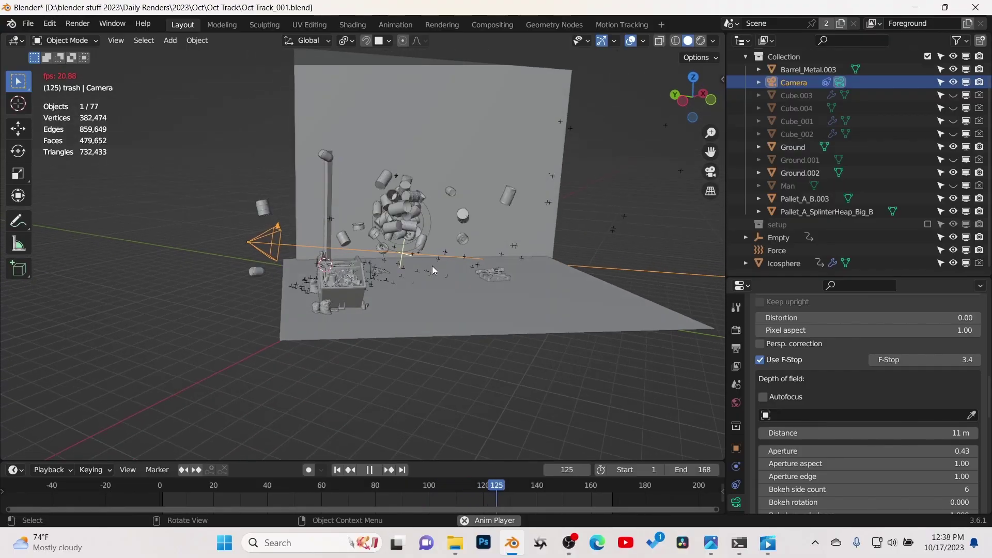
{"action": "scroll", "coordinate": [420, 276], "scroll_direction": "up", "scroll_amount": 3}
{"action": "key", "text": "space"}
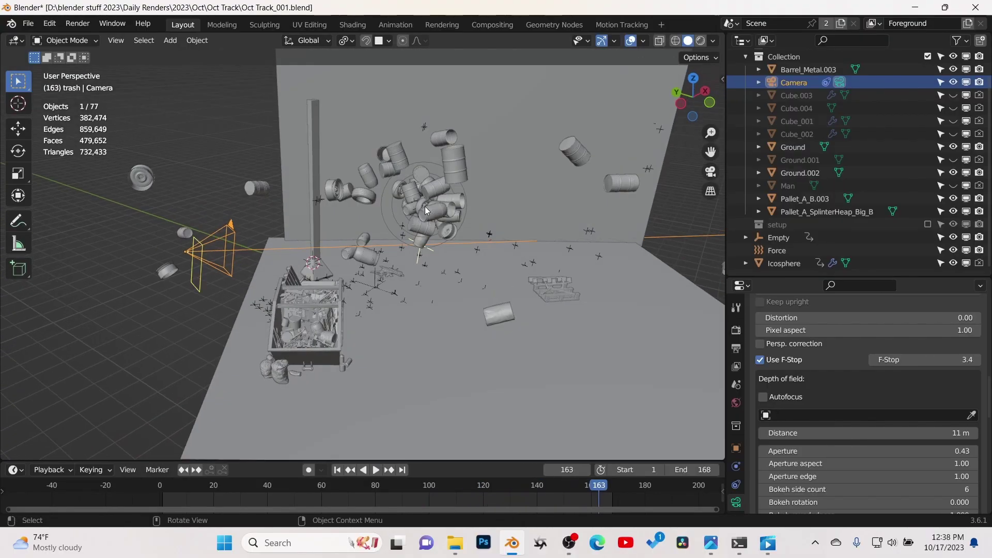
{"action": "left_click", "coordinate": [425, 206]}
{"action": "middle_click_drag", "start_coordinate": [425, 257], "coordinate": [476, 236]}
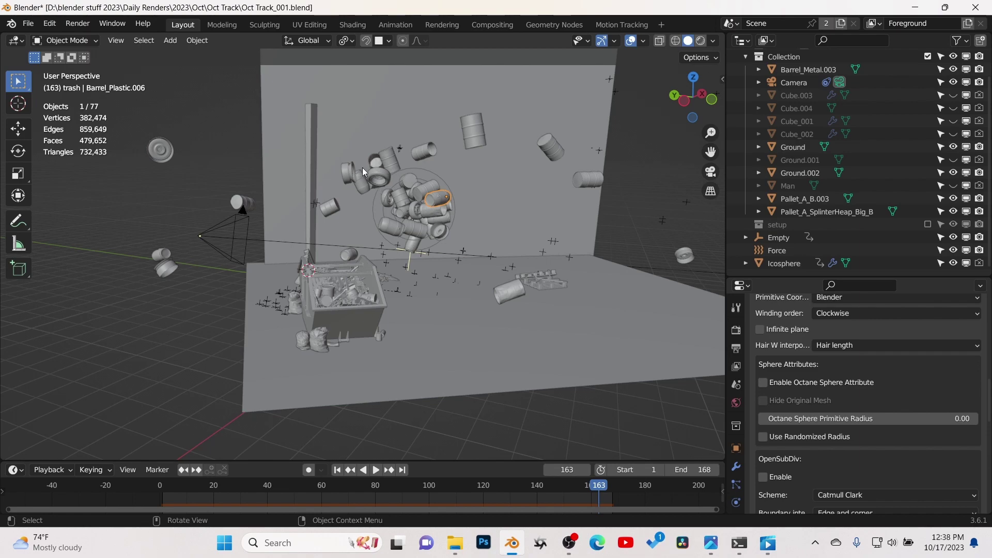
{"action": "middle_click_drag", "start_coordinate": [361, 168], "coordinate": [424, 256]}
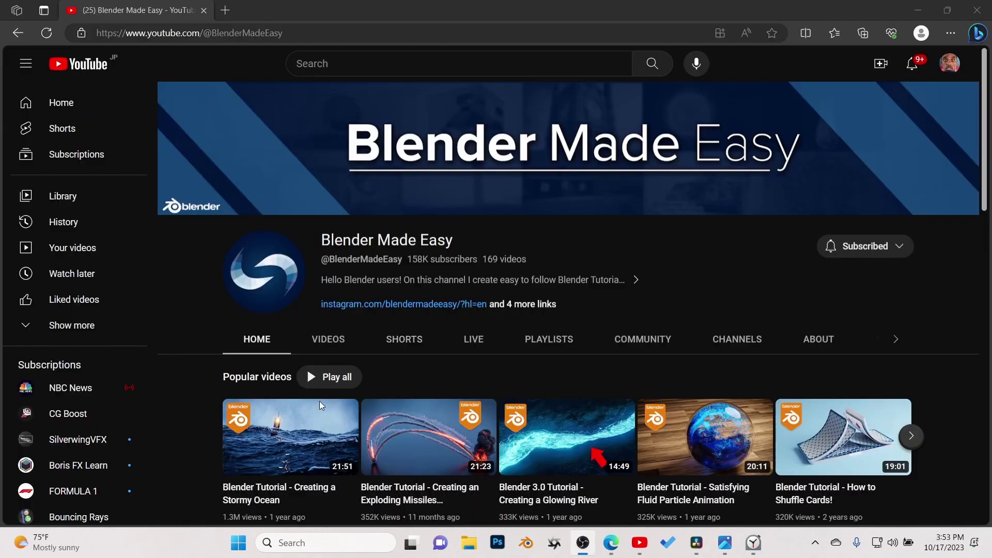
{"action": "scroll", "coordinate": [321, 406], "scroll_direction": "down", "scroll_amount": 6}
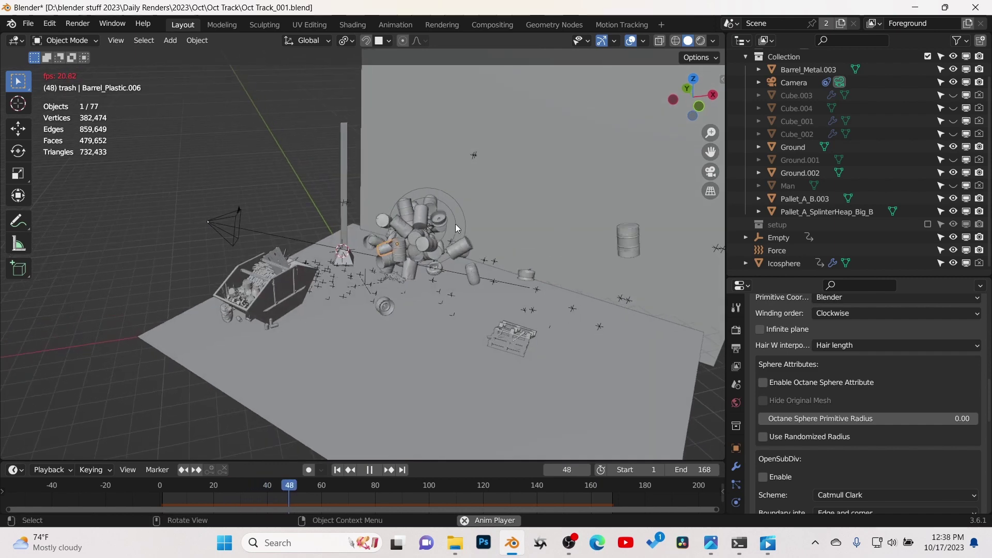
Inspect the paused barrel simulation, then replay it while viewing the camera, dumpster and ground from behind the camera.
{"action": "key", "text": "space"}
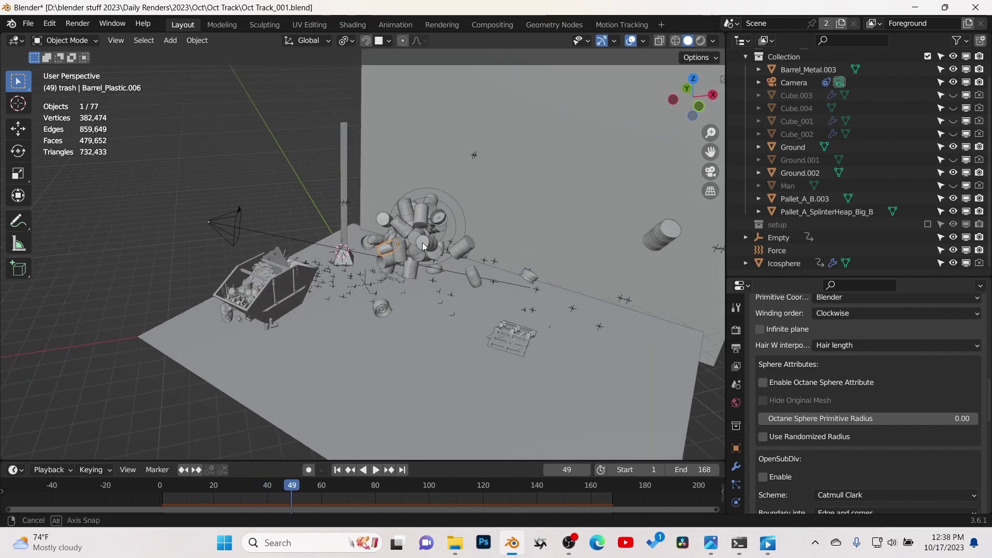
{"action": "middle_click_drag", "start_coordinate": [423, 243], "coordinate": [455, 235]}
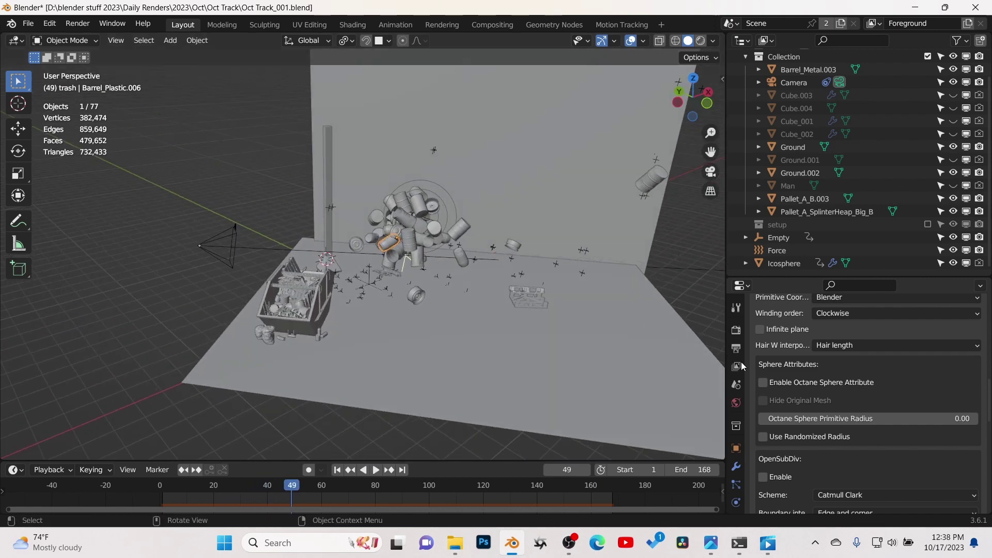
{"action": "key", "text": "space"}
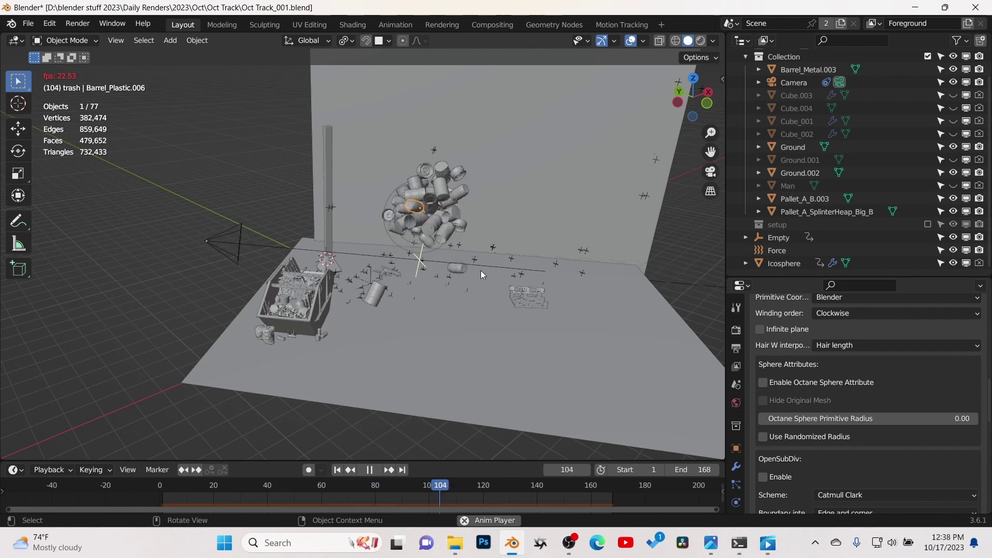
{"action": "middle_click_drag", "start_coordinate": [421, 227], "coordinate": [451, 336]}
{"action": "key", "text": "space"}
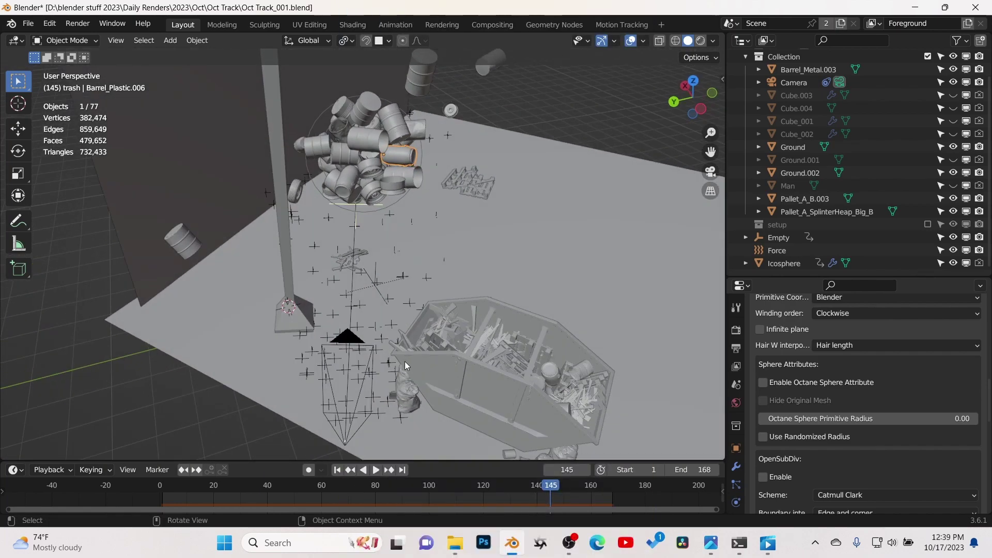
Preview the barrel animation through the scene camera, then stop playback and return to the free perspective view.
{"action": "key", "text": "space"}
{"action": "key", "text": "space"}
{"action": "key", "text": "KP_0"}
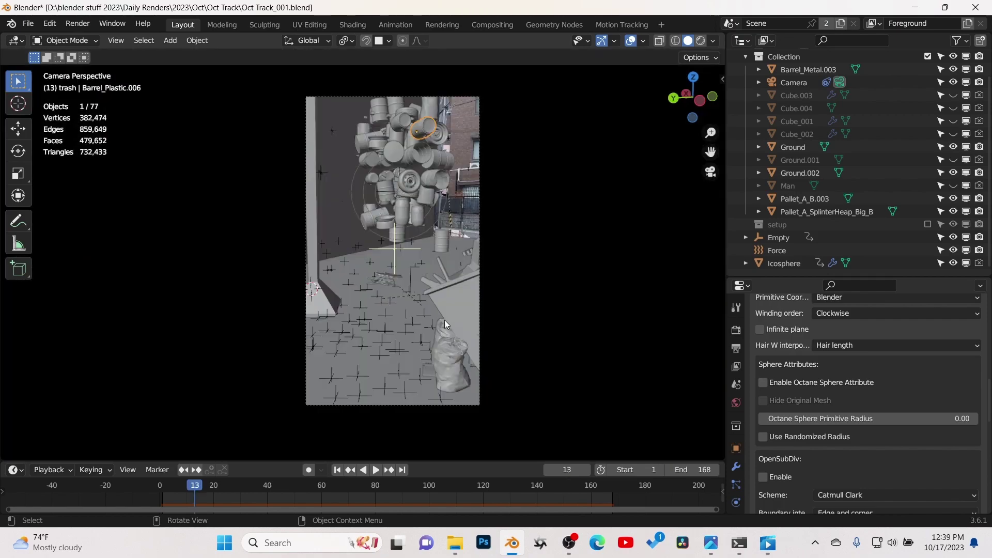
{"action": "key", "text": "space"}
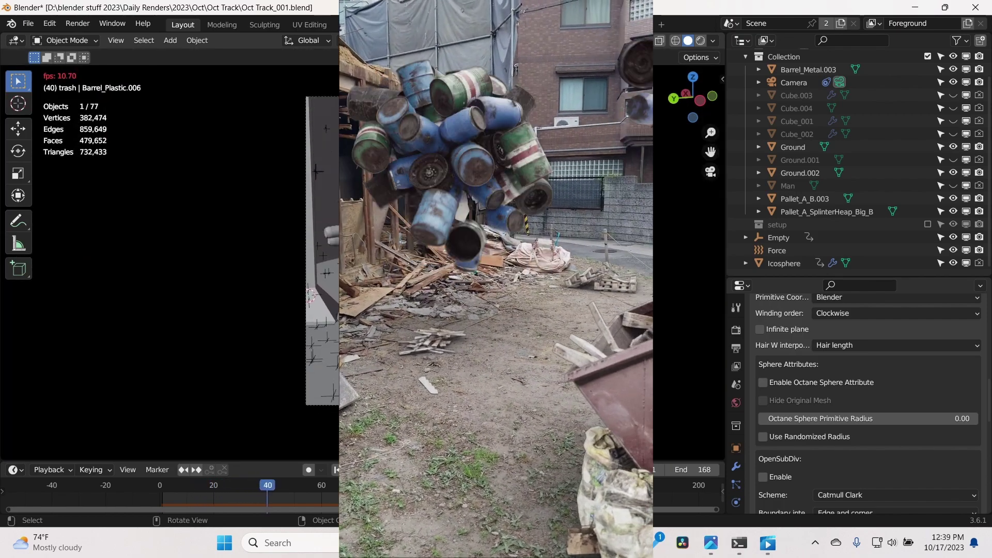
{"action": "key", "text": "space"}
{"action": "key", "text": "KP_0"}
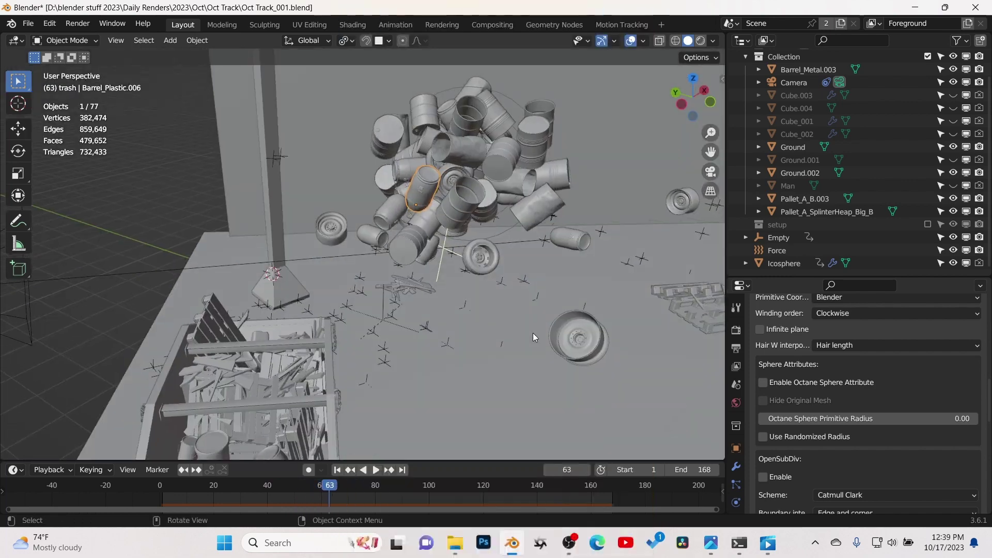
Show the render settings and expand the Alpha channel section.
{"action": "middle_click_drag", "start_coordinate": [643, 333], "coordinate": [413, 275]}
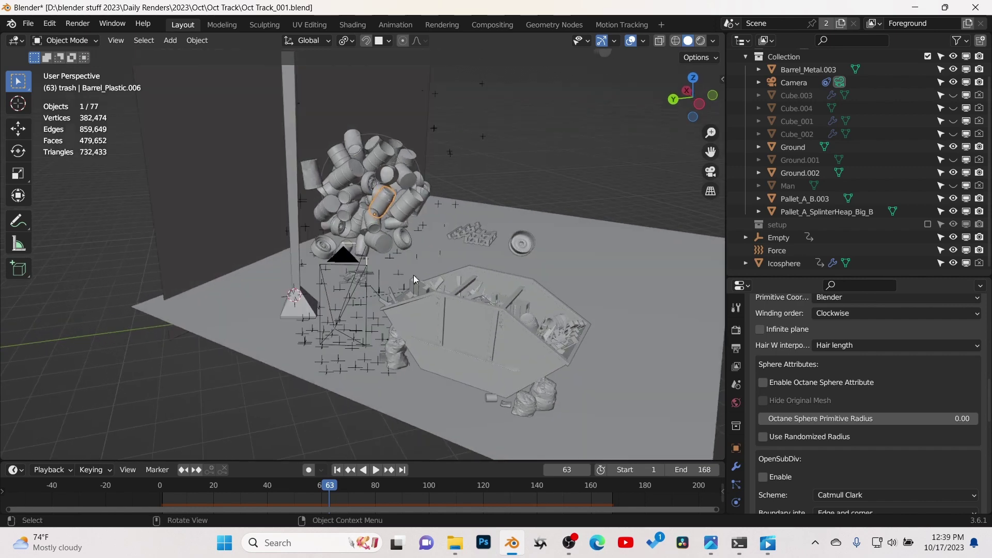
{"action": "scroll", "coordinate": [765, 386], "scroll_direction": "down", "scroll_amount": 8}
{"action": "left_click", "coordinate": [764, 363]}
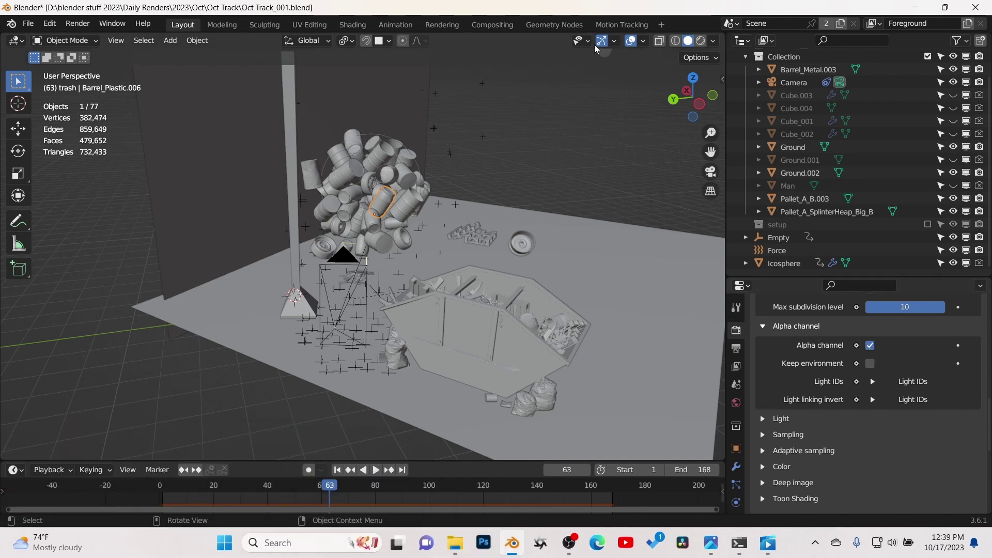
Preview the scene through the camera in rendered shading during playback, then return to a solid perspective view.
{"action": "key", "text": "KP_0"}
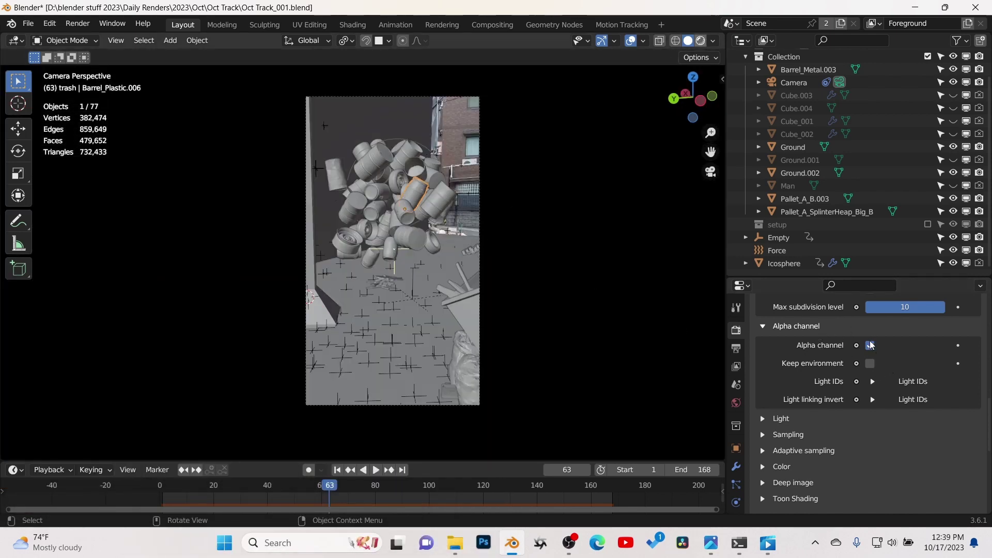
{"action": "key", "text": "space"}
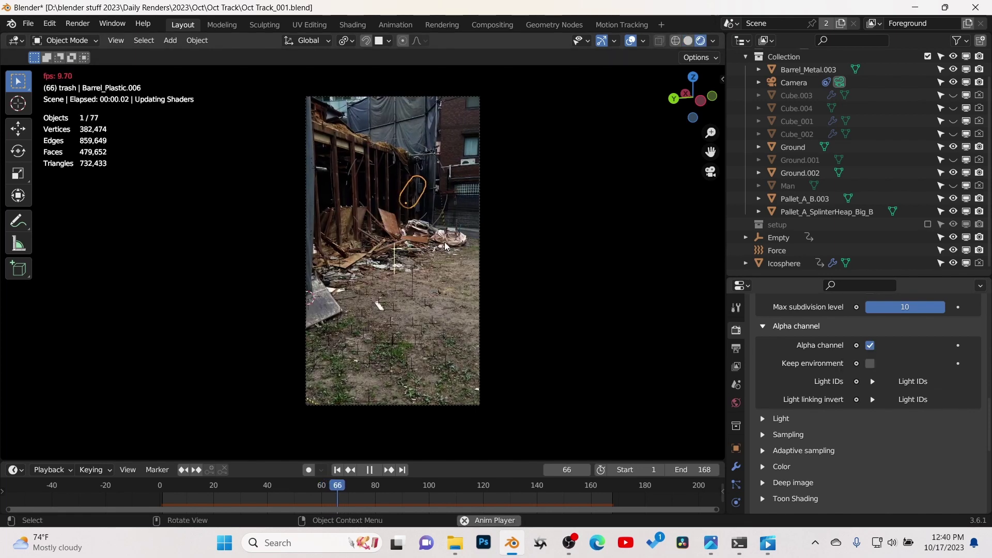
{"action": "middle_click_drag", "start_coordinate": [509, 293], "coordinate": [425, 252]}
{"action": "key", "text": "space"}
{"action": "left_click", "coordinate": [688, 40]}
Select the camera, review its Background Images movie clip settings and check the footage through the camera view.
{"action": "left_click", "coordinate": [795, 83]}
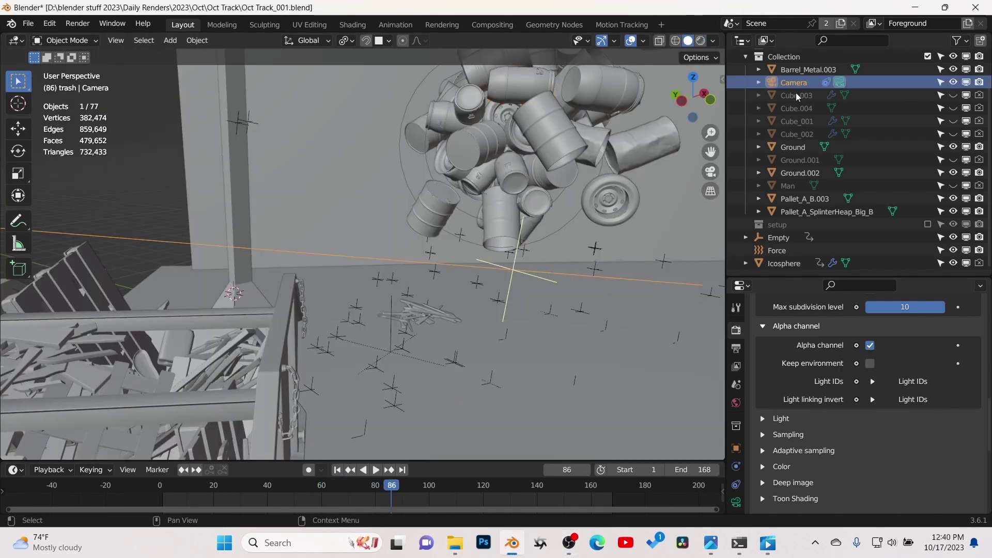
{"action": "left_click", "coordinate": [736, 503]}
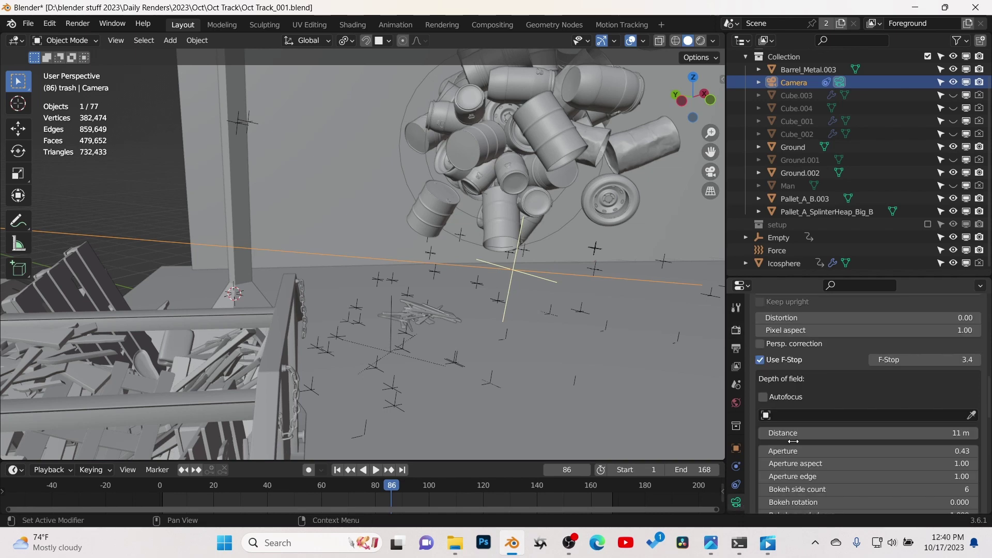
{"action": "scroll", "coordinate": [804, 412], "scroll_direction": "down", "scroll_amount": 5}
{"action": "left_click", "coordinate": [758, 384]}
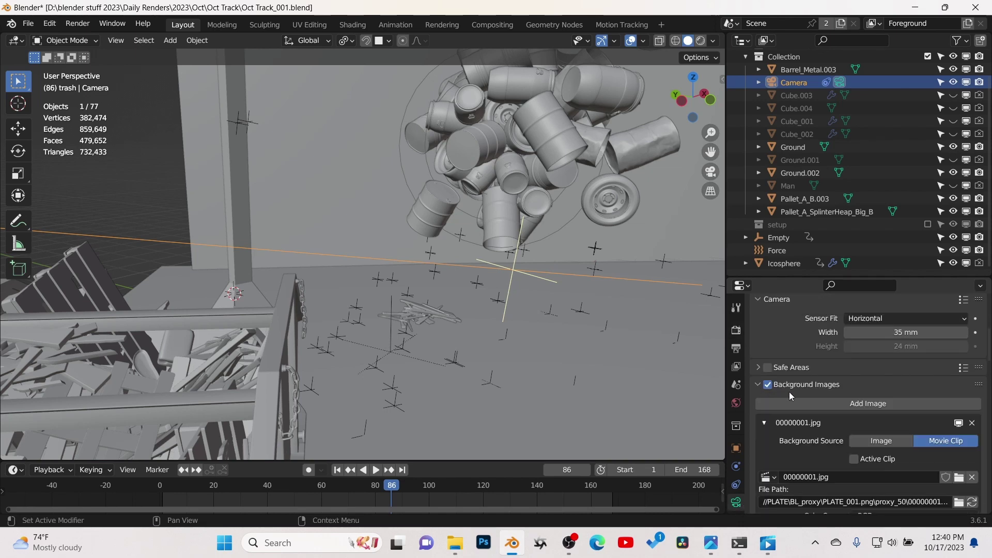
{"action": "scroll", "coordinate": [796, 398], "scroll_direction": "down", "scroll_amount": 2}
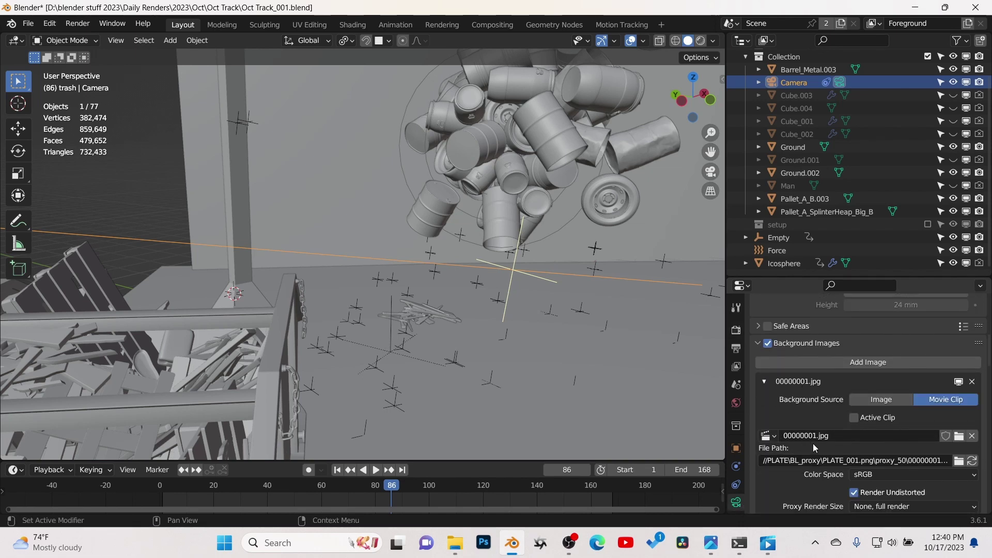
{"action": "scroll", "coordinate": [813, 443], "scroll_direction": "down", "scroll_amount": 2}
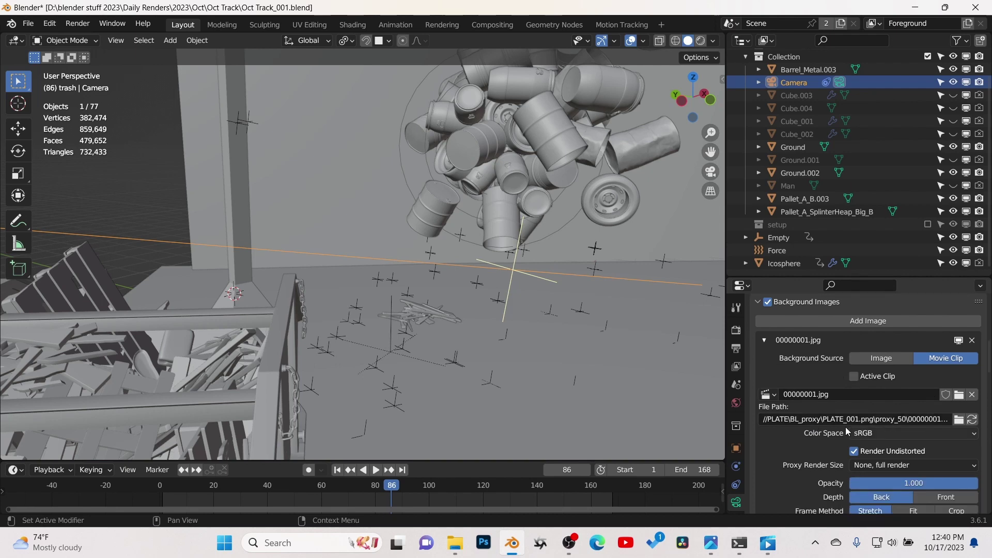
{"action": "scroll", "coordinate": [852, 434], "scroll_direction": "down", "scroll_amount": 3}
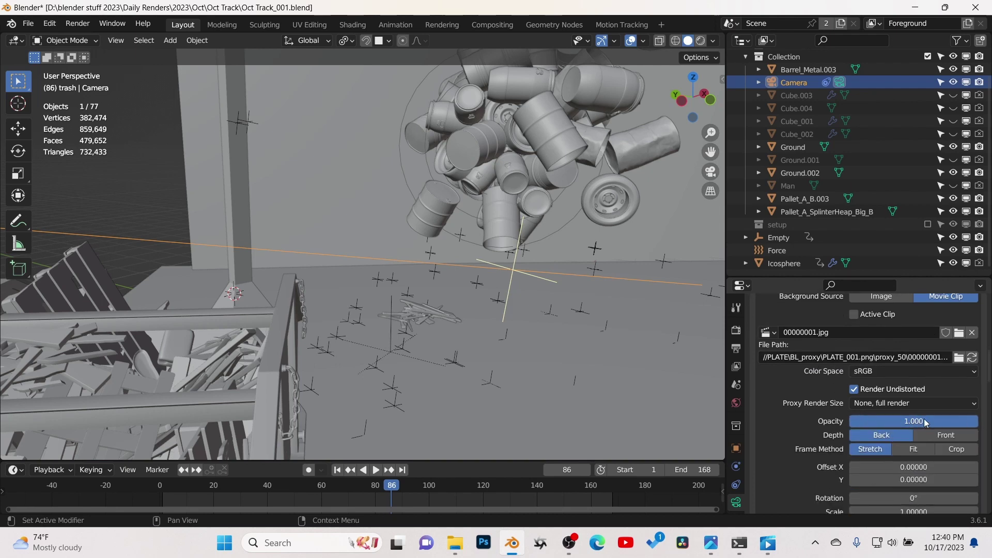
{"action": "scroll", "coordinate": [835, 428], "scroll_direction": "down", "scroll_amount": 1}
{"action": "key", "text": "KP_0"}
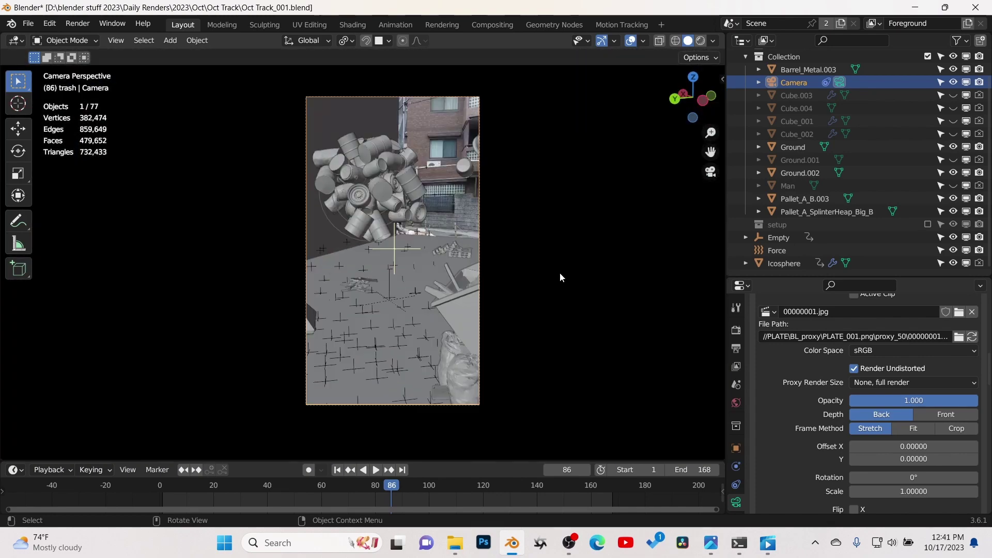
Select the Ground plane and open its material nodes in a maximized node editor in the Shading workspace.
{"action": "left_click", "coordinate": [528, 132]}
{"action": "mouse_move", "coordinate": [528, 132]}
{"action": "middle_mouse_down"}
{"action": "mouse_move", "coordinate": [484, 308]}
{"action": "mouse_move", "coordinate": [397, 307]}
{"action": "mouse_move", "coordinate": [473, 318]}
{"action": "mouse_move", "coordinate": [378, 321]}
{"action": "mouse_move", "coordinate": [455, 325]}
{"action": "mouse_move", "coordinate": [360, 66]}
{"action": "middle_mouse_up"}
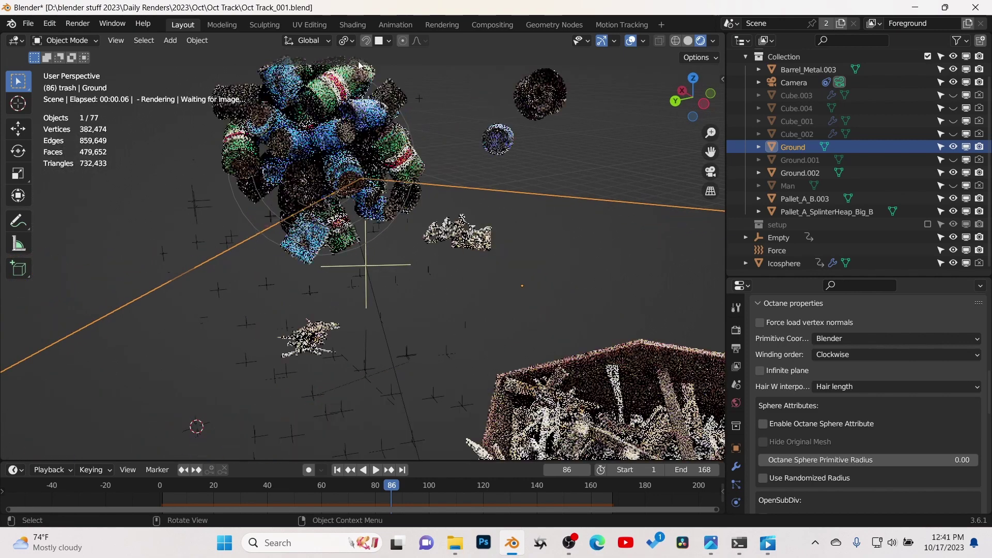
{"action": "left_click", "coordinate": [353, 24]}
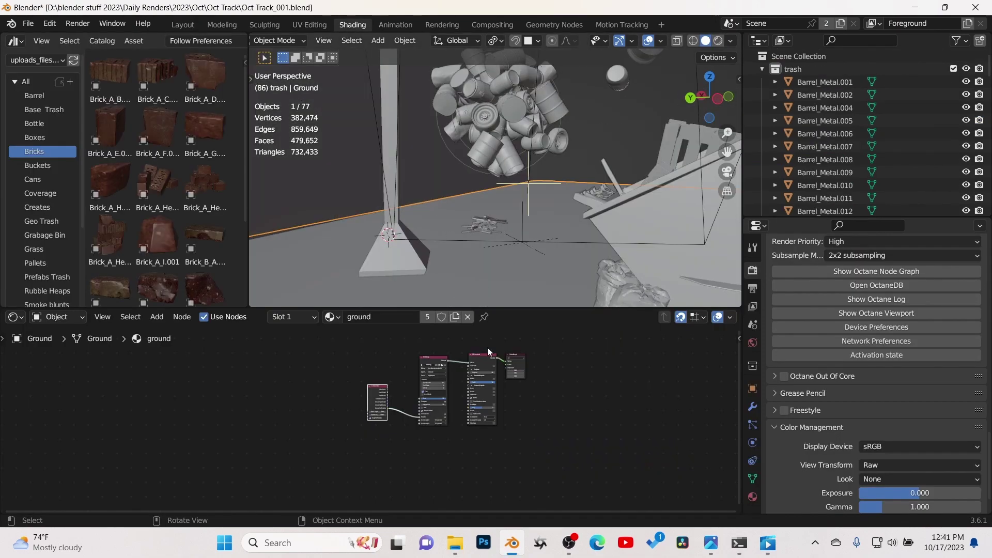
{"action": "scroll", "coordinate": [519, 412], "scroll_direction": "up", "scroll_amount": 5}
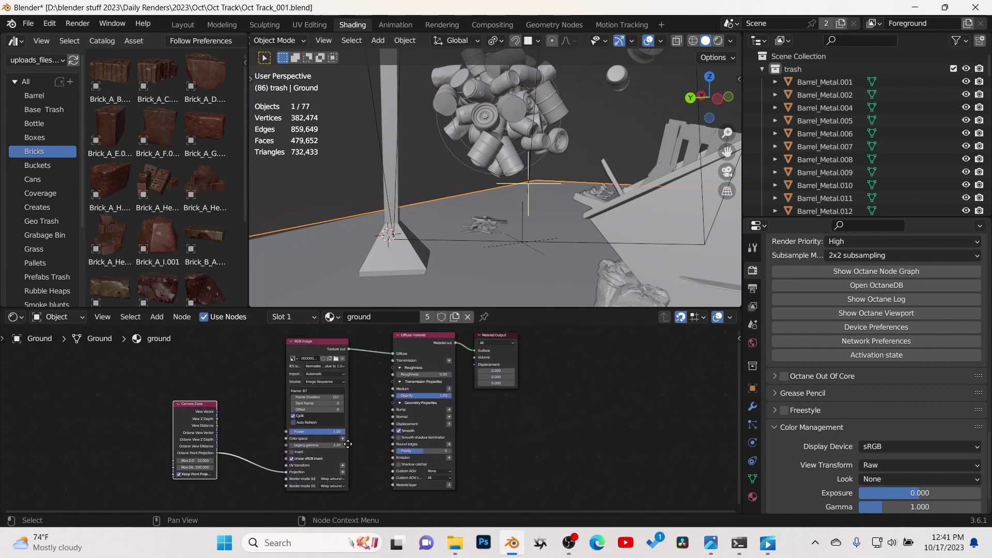
{"action": "scroll", "coordinate": [479, 430], "scroll_direction": "up", "scroll_amount": 3}
{"action": "key", "text": "ctrl+space"}
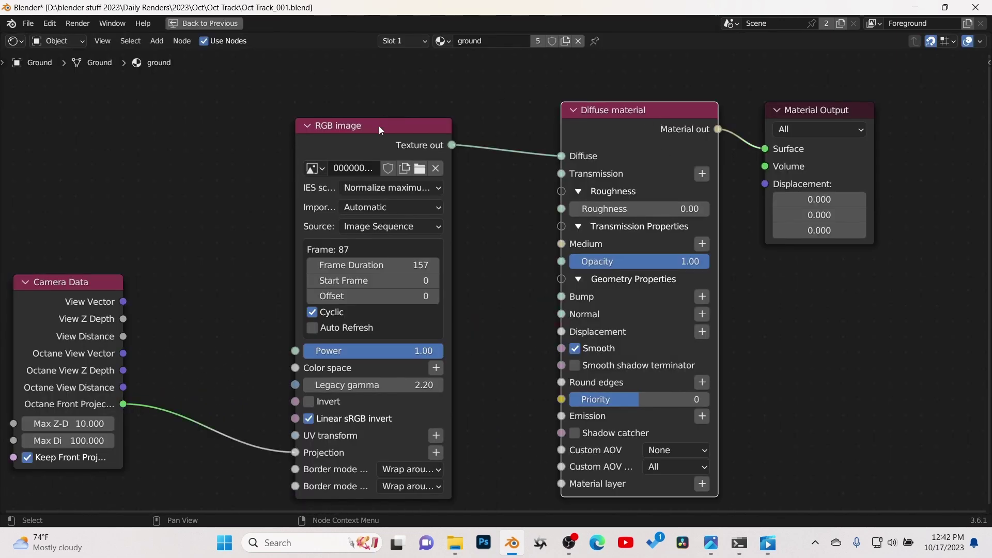
Examine how the ground material's Camera Data, RGB image and Diffuse material nodes connect, shifting the RGB image node slightly aside.
{"action": "mouse_move", "coordinate": [380, 126]}
{"action": "left_mouse_down"}
{"action": "mouse_move", "coordinate": [346, 127]}
{"action": "mouse_move", "coordinate": [363, 126]}
{"action": "left_mouse_up"}
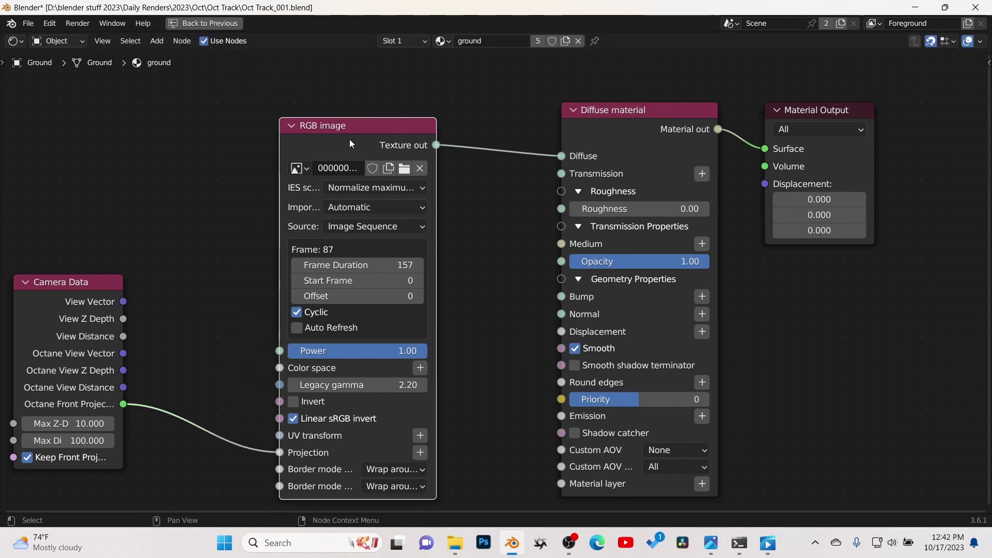
{"action": "middle_click_drag", "start_coordinate": [350, 139], "coordinate": [367, 139]}
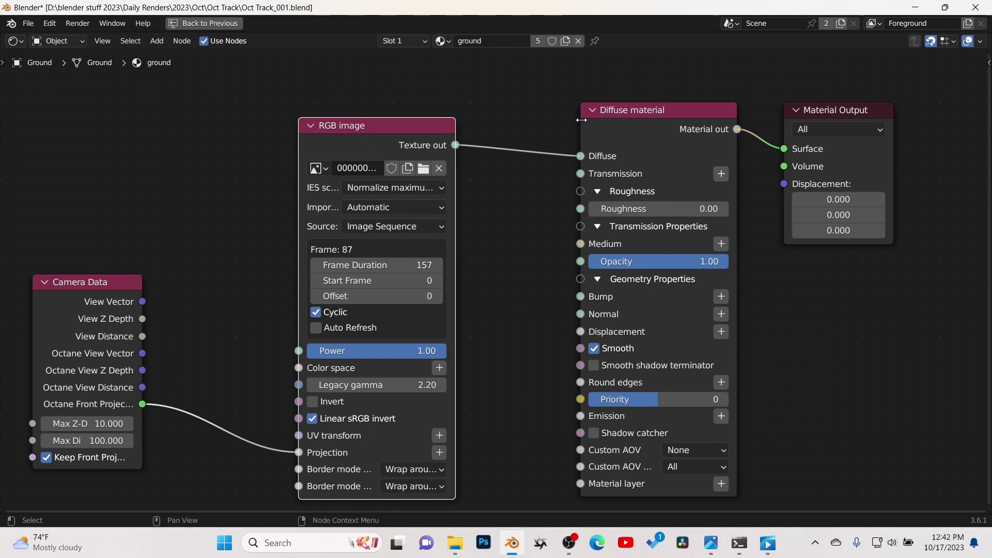
{"action": "left_click", "coordinate": [627, 123]}
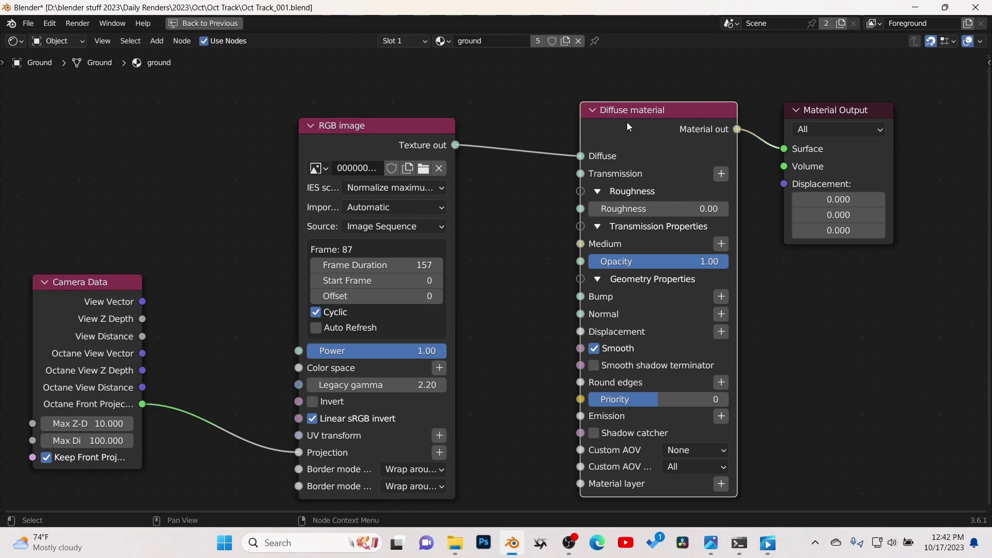
{"action": "left_click", "coordinate": [389, 133]}
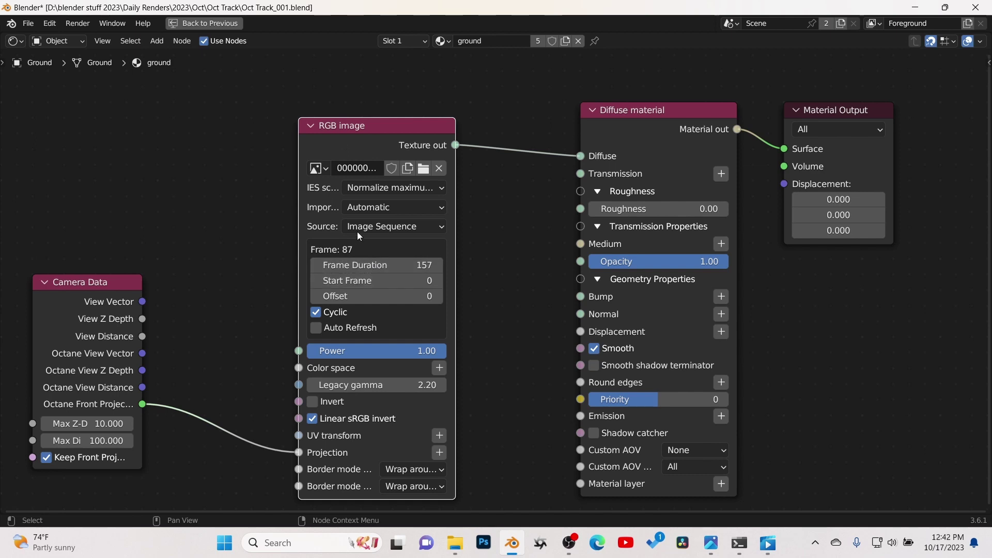
{"action": "key", "text": "KP_Decimal"}
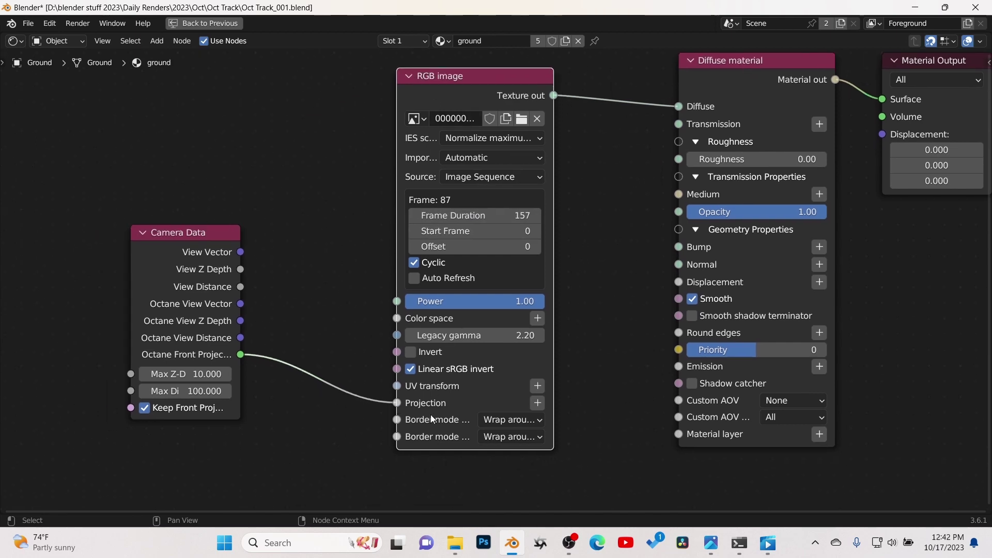
Widen the Camera Data node so its output names are readable in full, then restore the Shading workspace layout.
{"action": "left_click", "coordinate": [177, 233]}
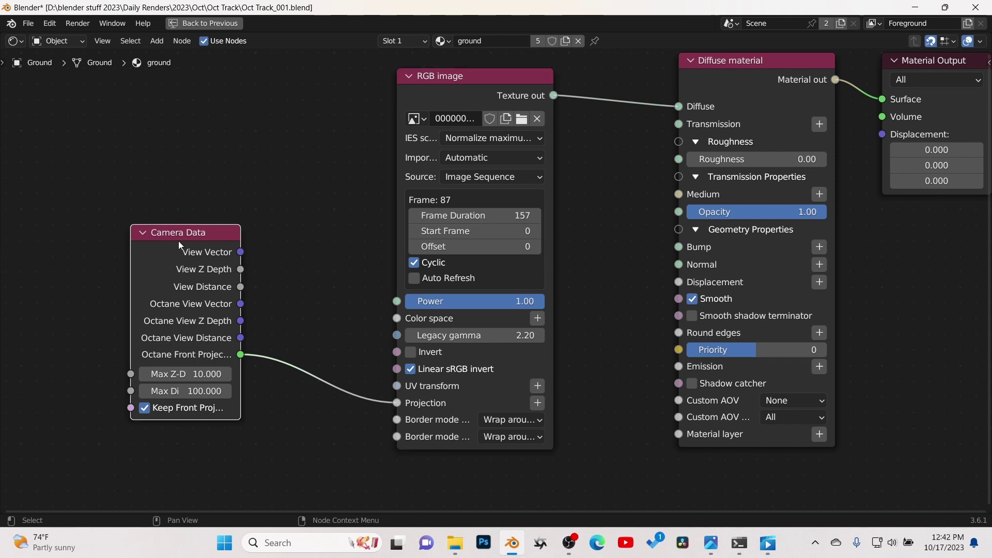
{"action": "left_click_drag", "start_coordinate": [131, 311], "coordinate": [83, 350]}
{"action": "middle_click_drag", "start_coordinate": [201, 470], "coordinate": [240, 451]}
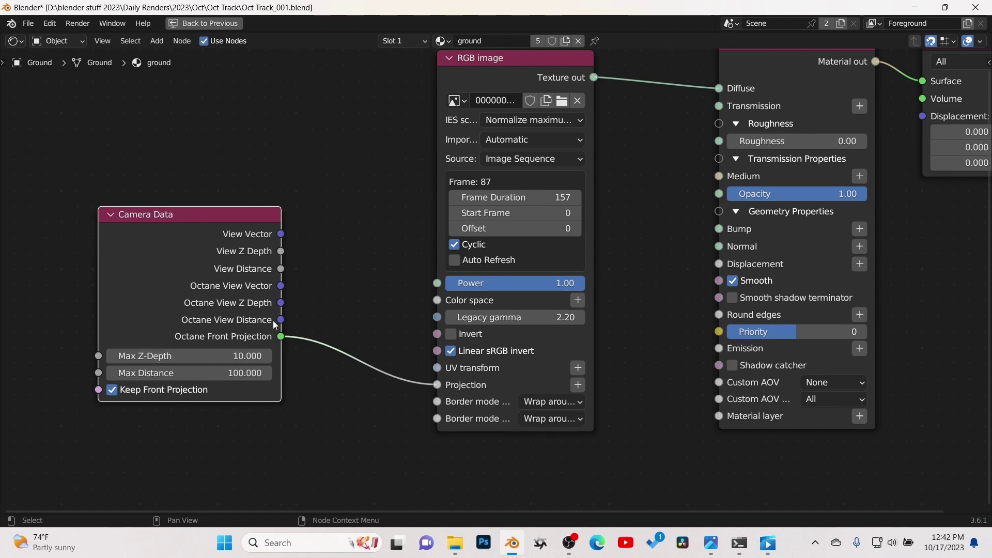
{"action": "key", "text": "ctrl+space"}
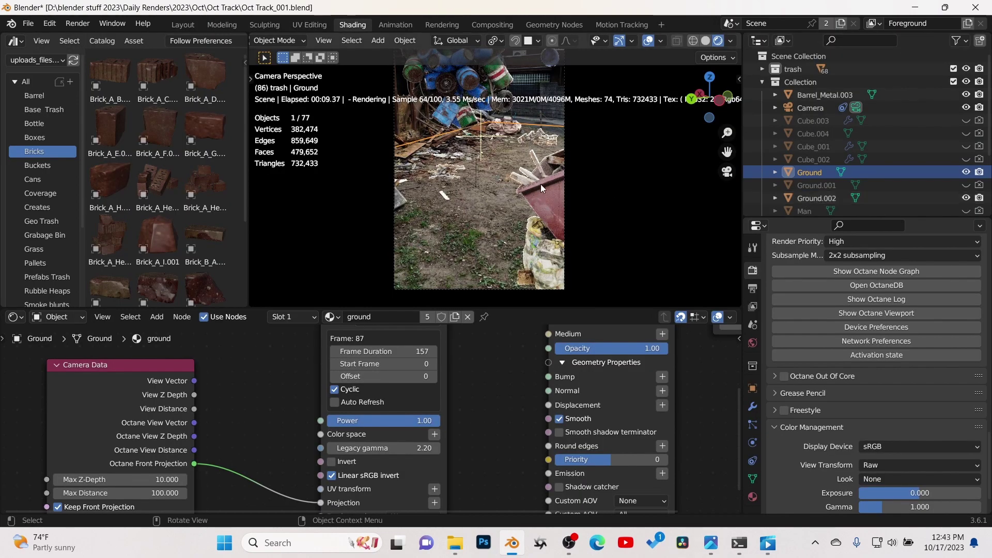
Select the upright Ground.002 plane behind the barrels, review its ground material setup, and return to the camera view.
{"action": "middle_click_drag", "start_coordinate": [513, 184], "coordinate": [496, 191]}
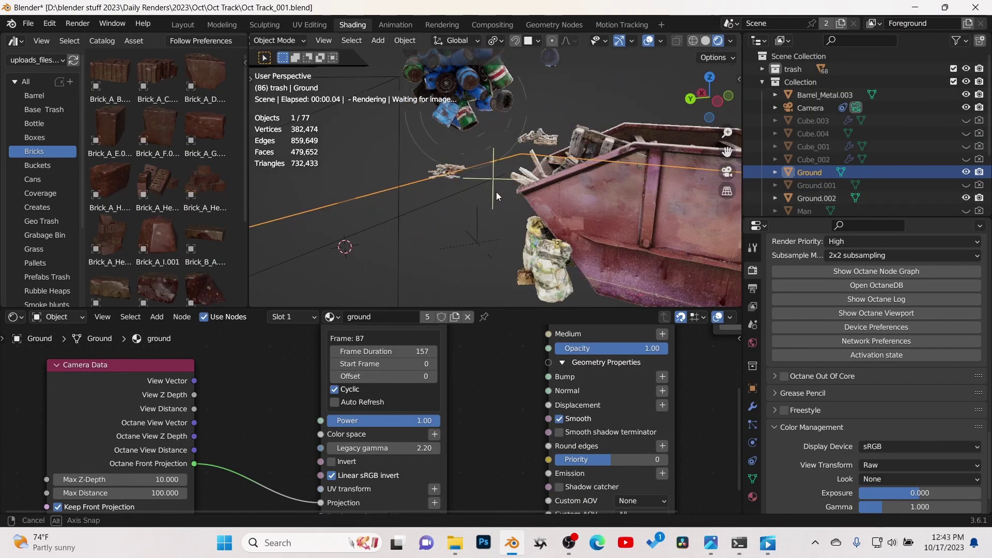
{"action": "scroll", "coordinate": [498, 189], "scroll_direction": "down", "scroll_amount": 3}
{"action": "scroll", "coordinate": [500, 190], "scroll_direction": "down", "scroll_amount": 5}
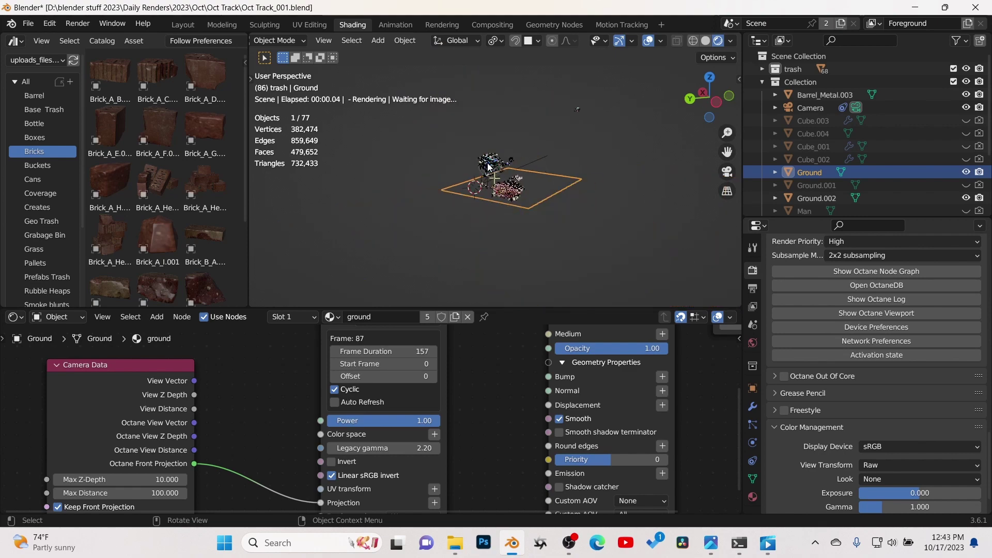
{"action": "left_click", "coordinate": [460, 136]}
{"action": "left_click", "coordinate": [471, 139]}
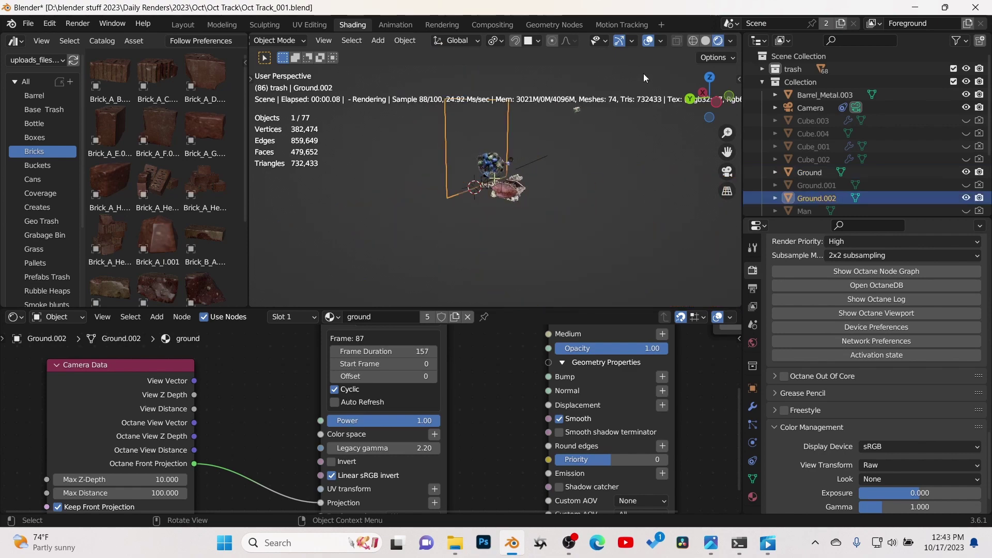
{"action": "scroll", "coordinate": [486, 164], "scroll_direction": "up", "scroll_amount": 5}
{"action": "middle_click_drag", "start_coordinate": [487, 164], "coordinate": [454, 258]}
{"action": "scroll", "coordinate": [511, 414], "scroll_direction": "down", "scroll_amount": 1}
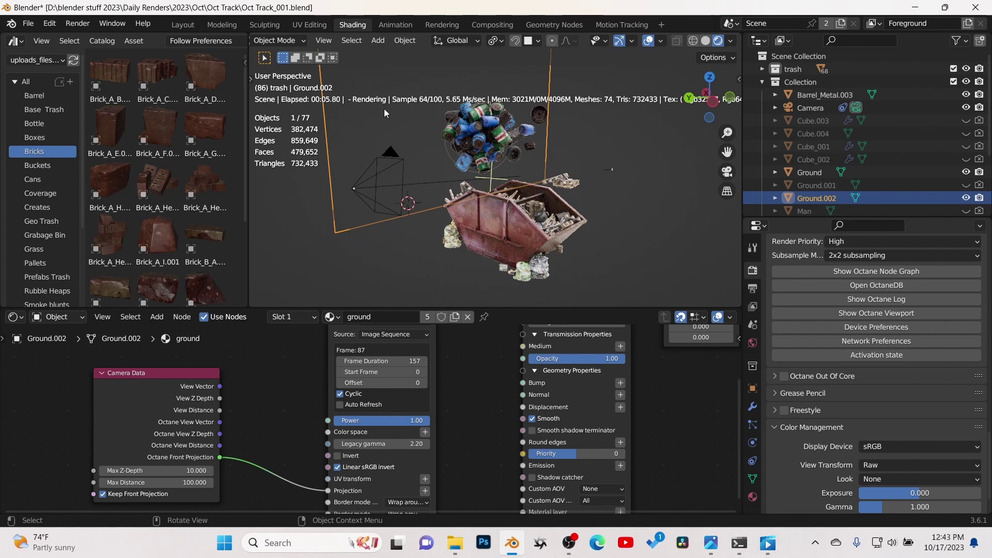
{"action": "key", "text": "KP_0"}
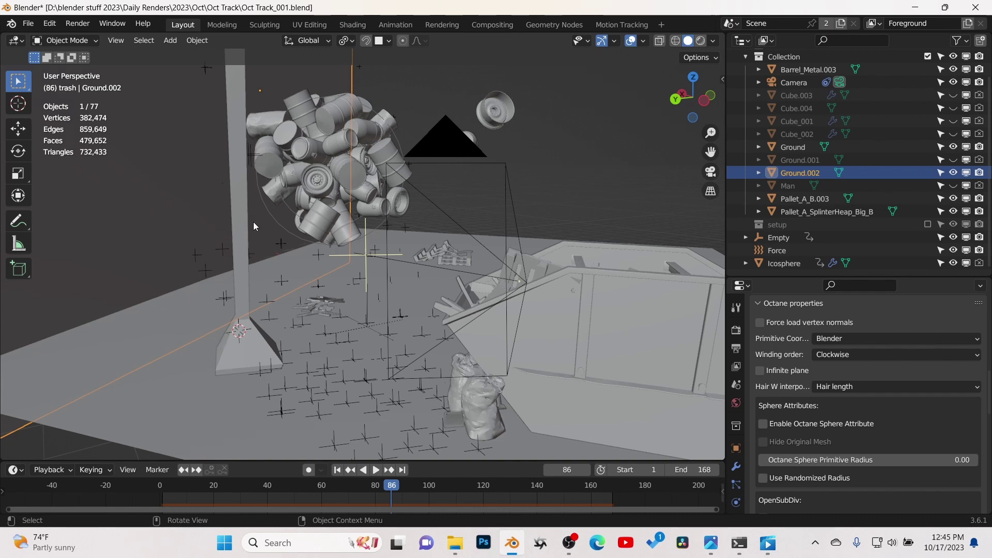
Select the Ground plane, review its Octane object layer settings and check the scene's list of view layers.
{"action": "left_click", "coordinate": [185, 341]}
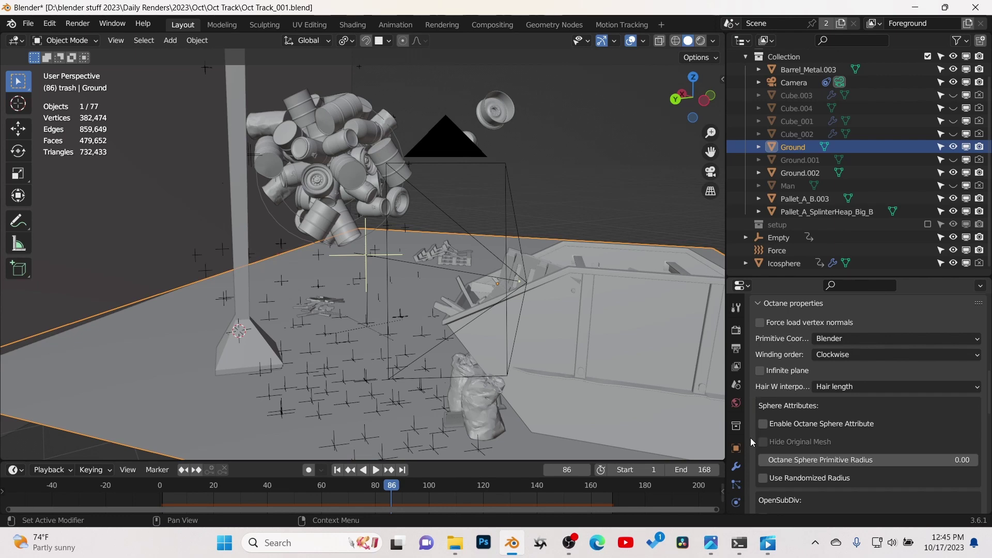
{"action": "left_click", "coordinate": [737, 449]}
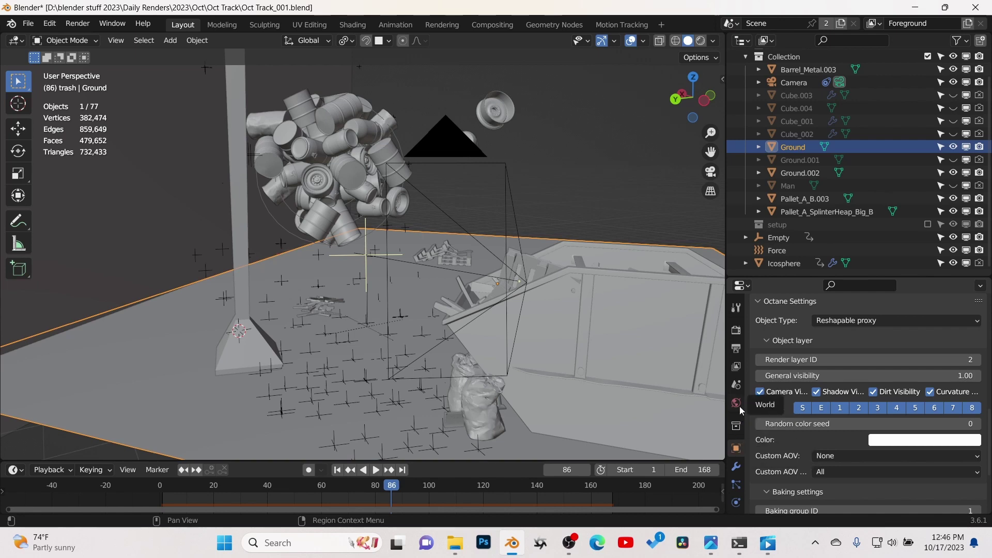
{"action": "scroll", "coordinate": [794, 351], "scroll_direction": "up", "scroll_amount": 4}
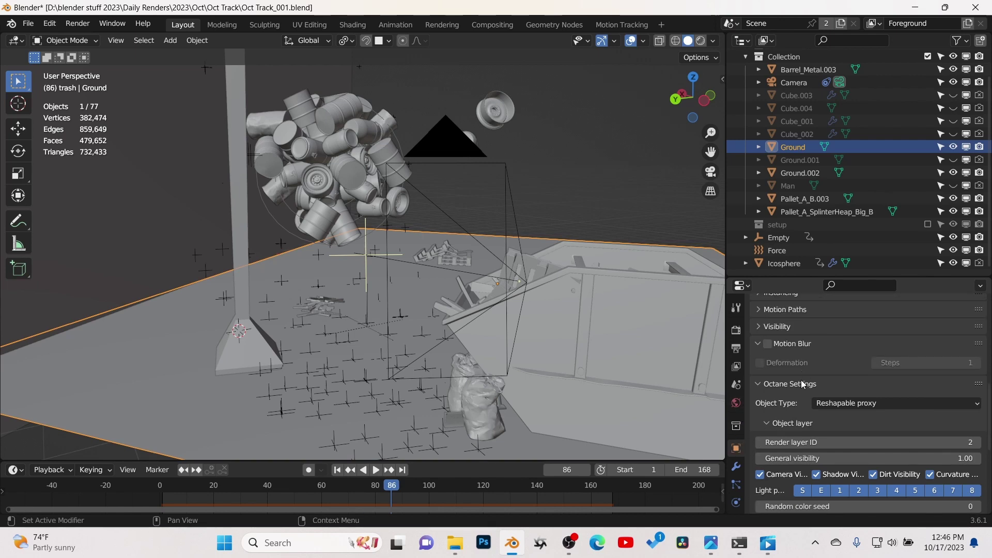
{"action": "left_click", "coordinate": [775, 423]}
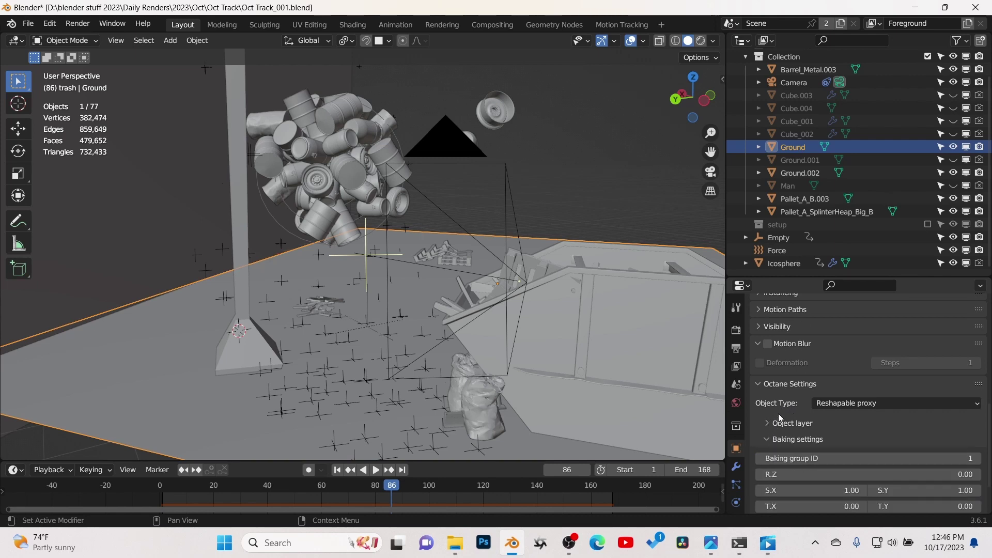
{"action": "left_click", "coordinate": [772, 424]}
{"action": "scroll", "coordinate": [791, 423], "scroll_direction": "down", "scroll_amount": 1}
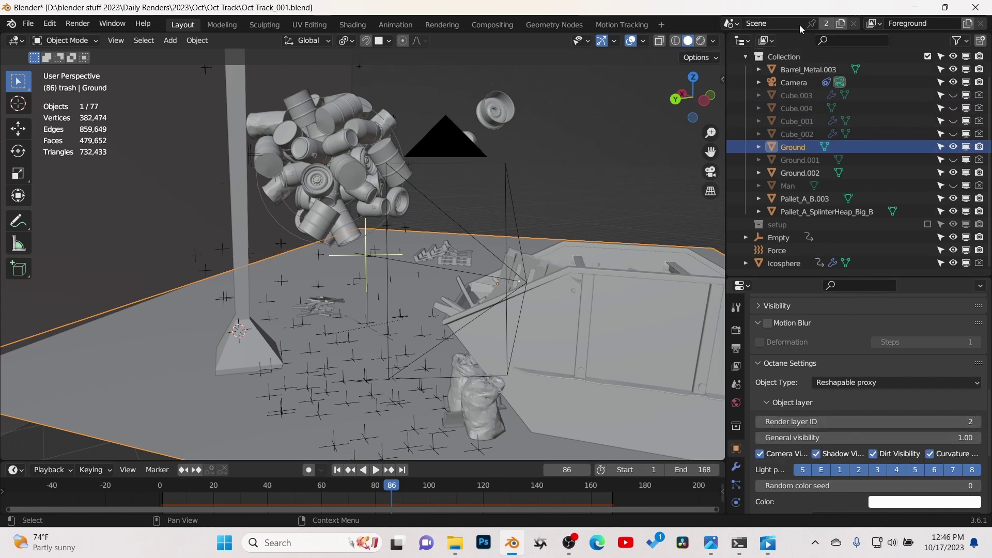
{"action": "left_click", "coordinate": [872, 24]}
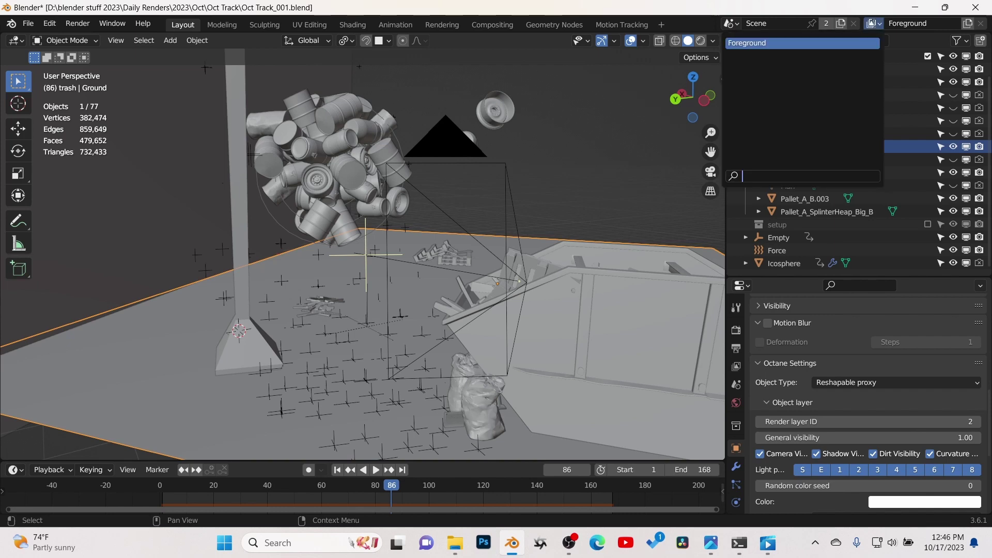
{"action": "left_click", "coordinate": [873, 24]}
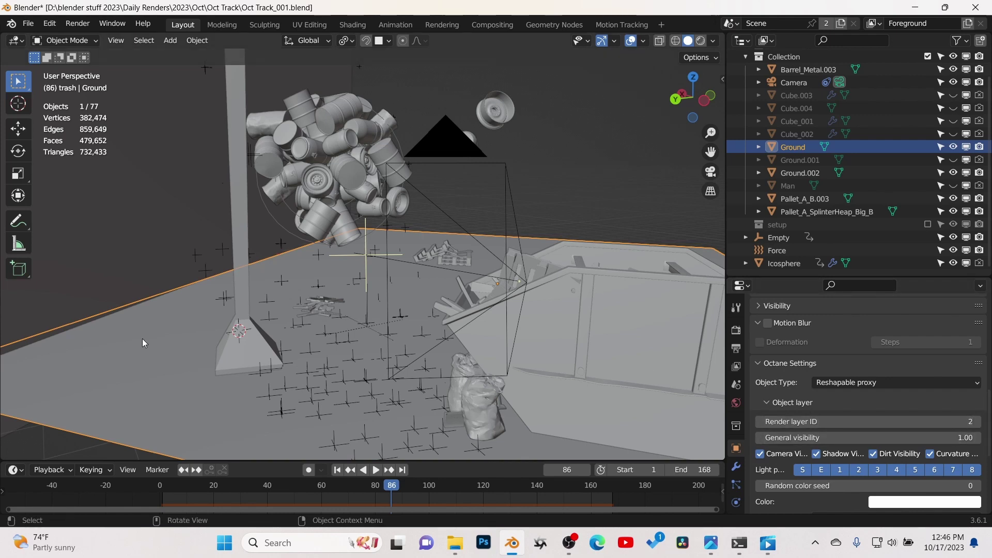
Compare the Render layer ID of the upright plane, pillar, debris container and a barrel, finishing on the Ground plane.
{"action": "left_click", "coordinate": [106, 241]}
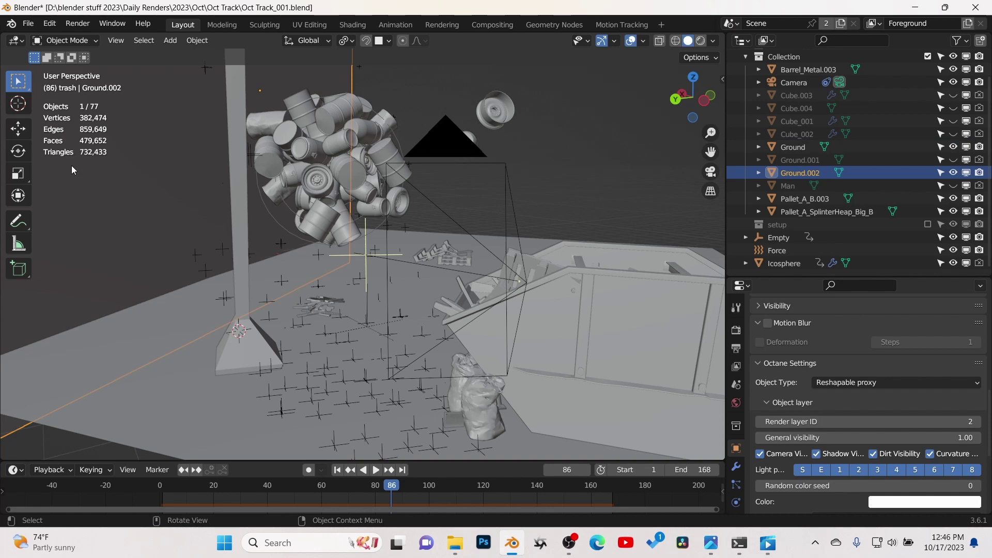
{"action": "left_click", "coordinate": [241, 241]}
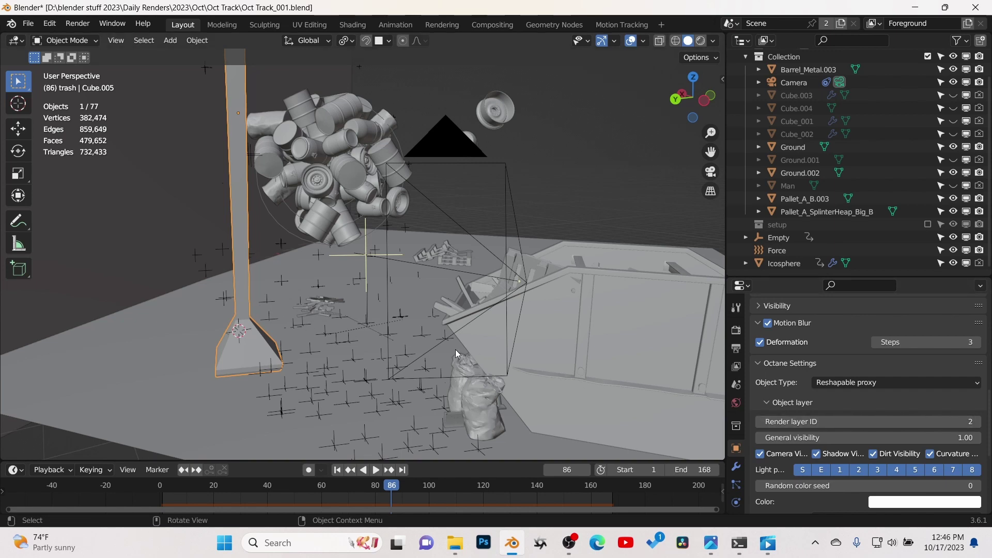
{"action": "left_click", "coordinate": [566, 295]}
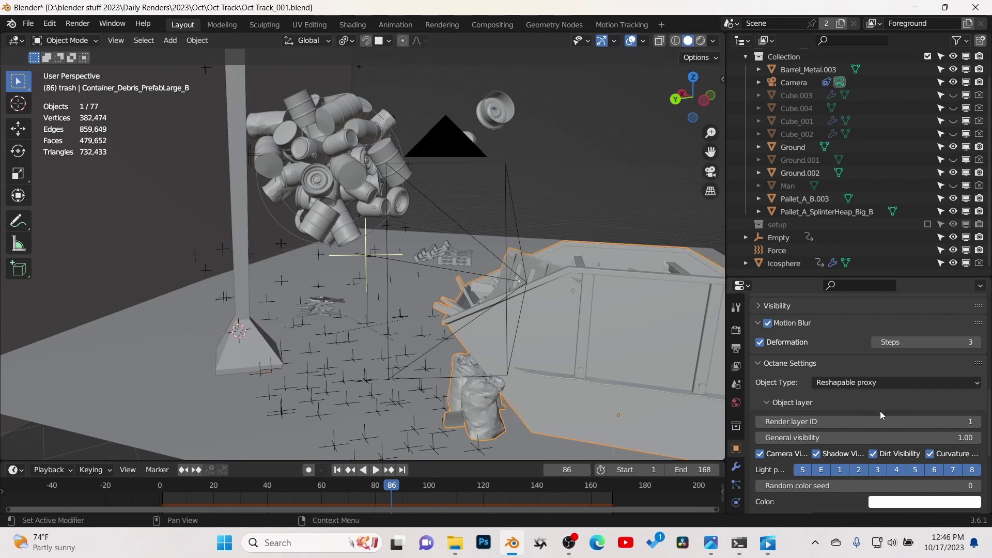
{"action": "left_click", "coordinate": [354, 168]}
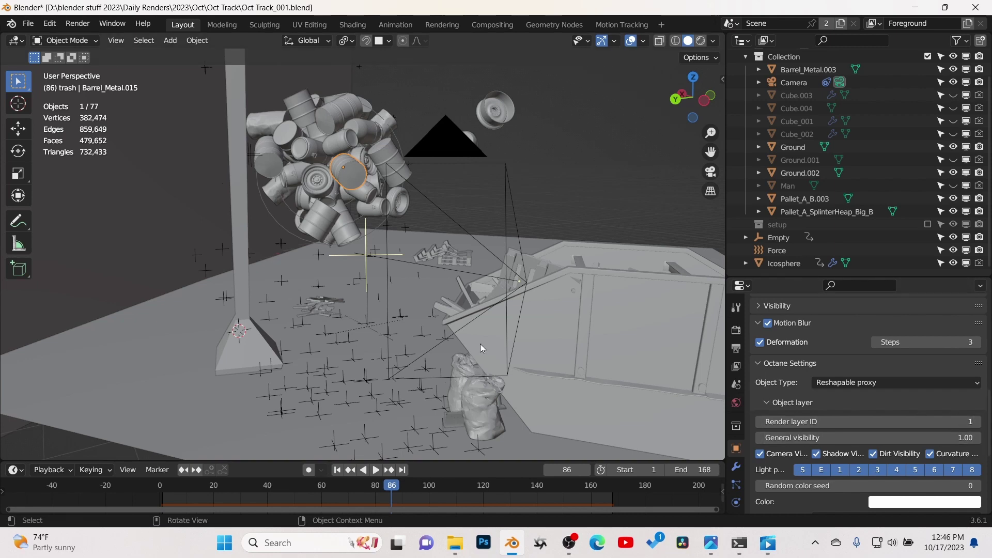
{"action": "left_click", "coordinate": [492, 407]}
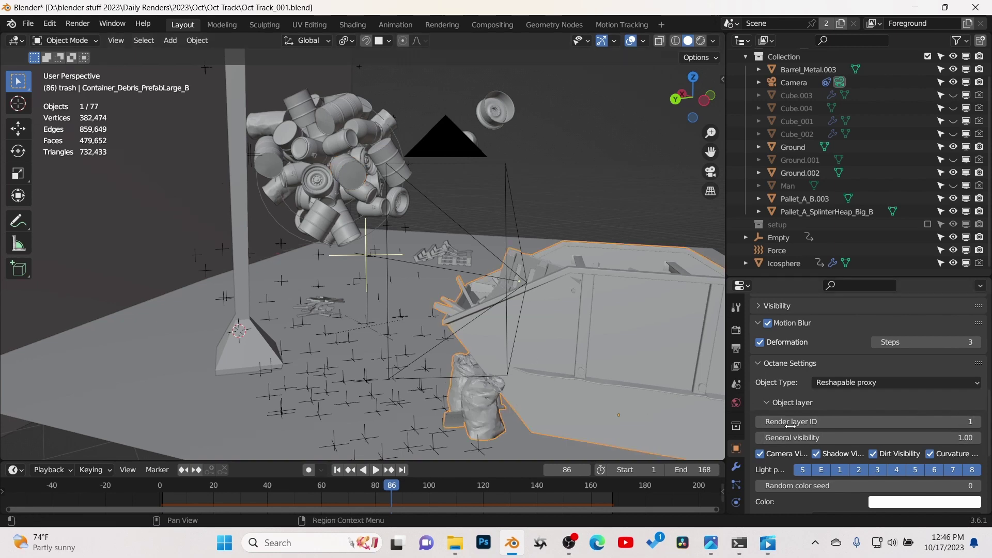
{"action": "left_click", "coordinate": [794, 147]}
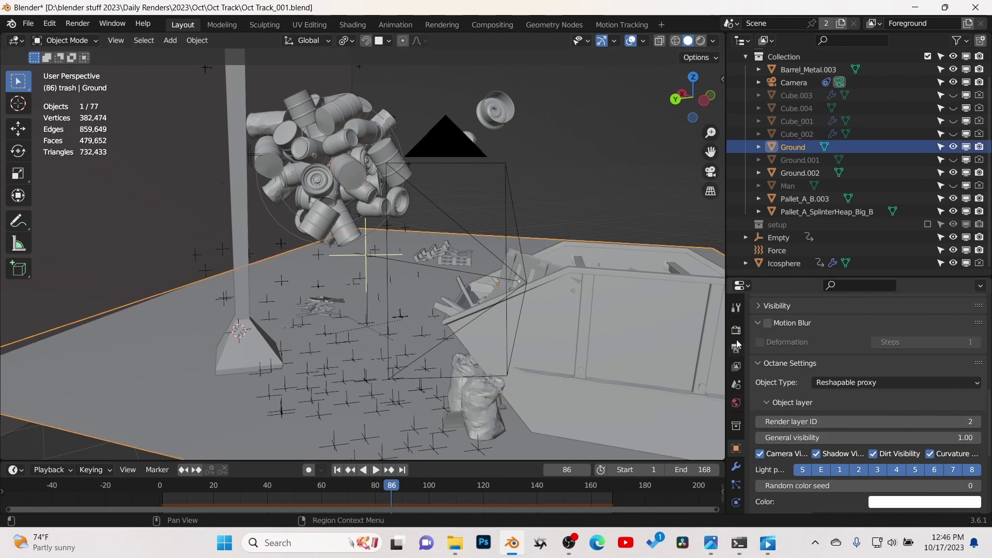
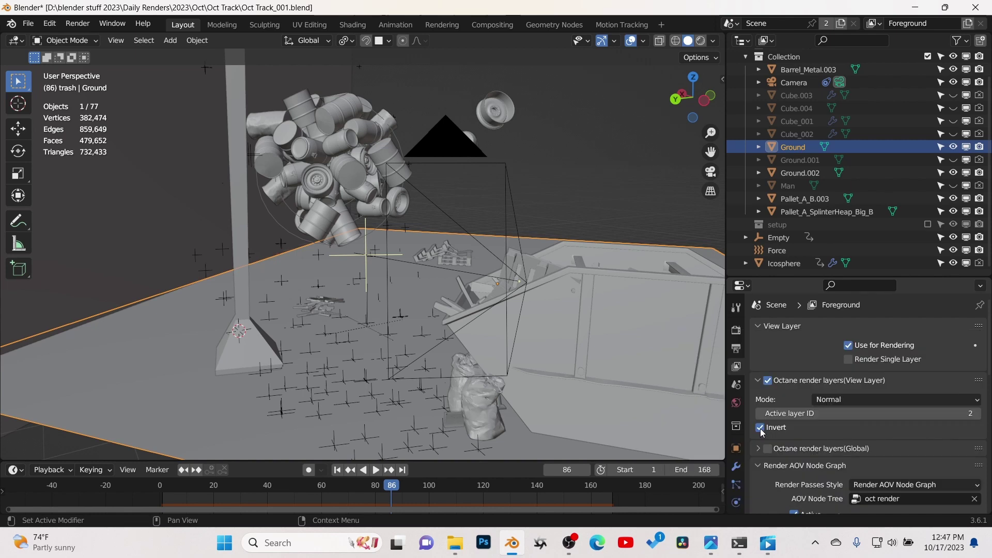
Turn off Invert for the view layer's Octane render layers, preview it in rendered shading, and turn Invert back on.
{"action": "left_click", "coordinate": [761, 431]}
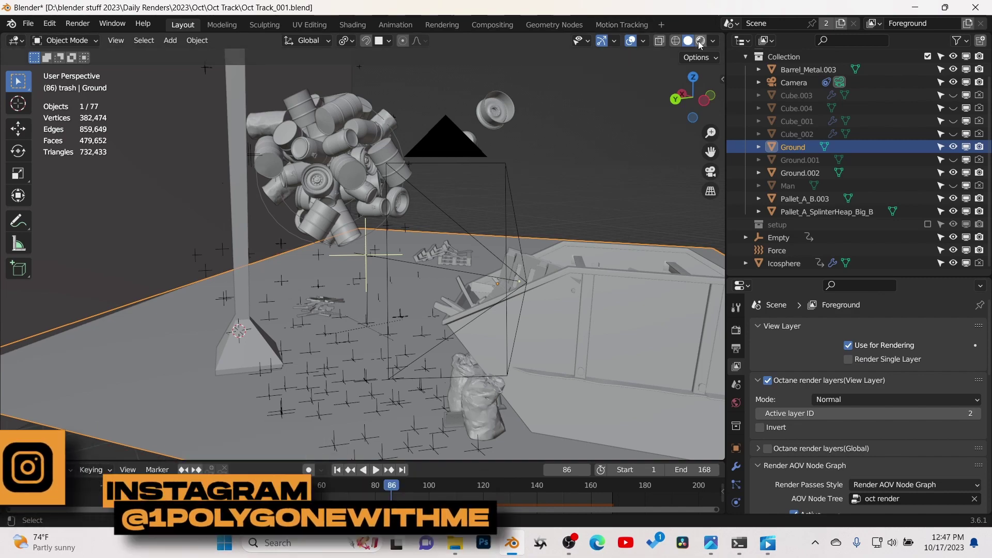
{"action": "key", "text": "z"}
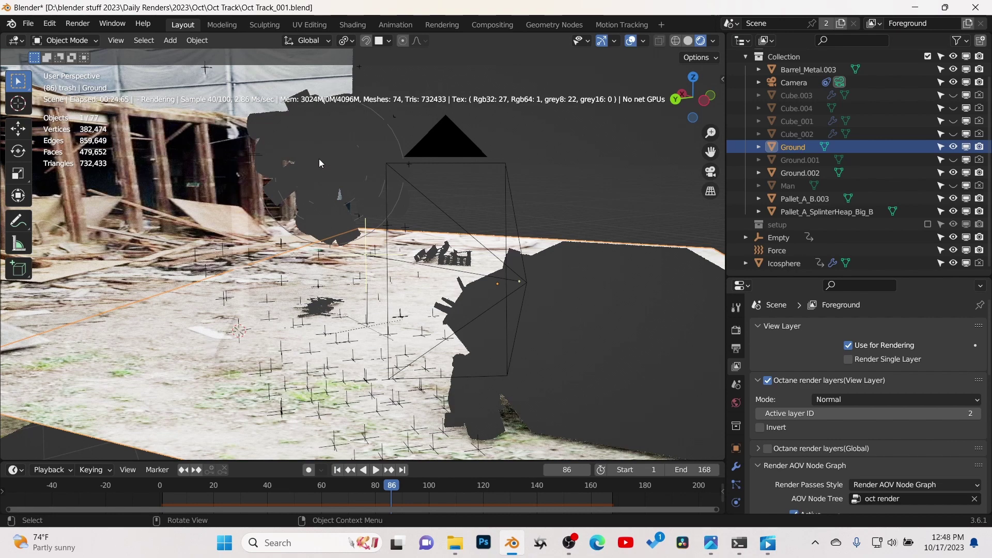
{"action": "left_click", "coordinate": [761, 427]}
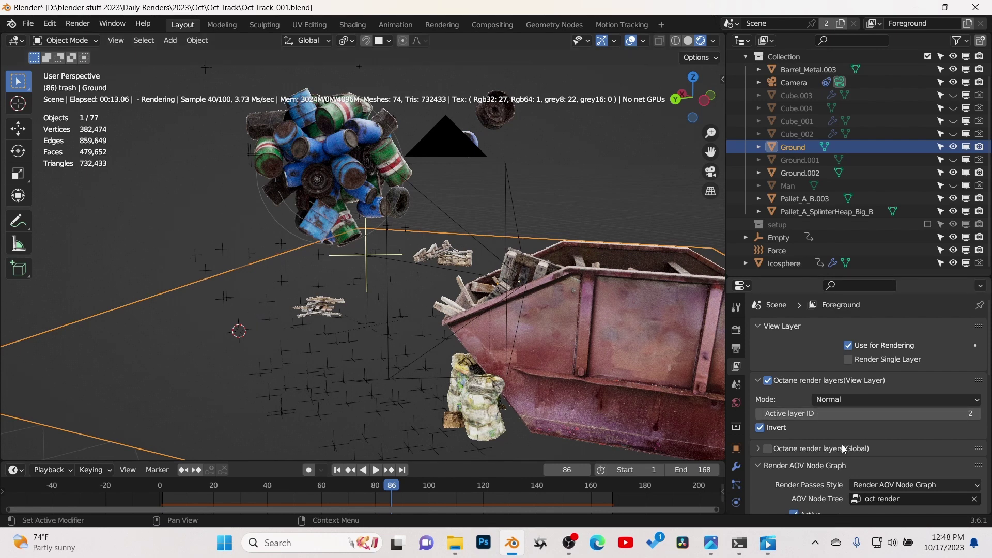
Review the view layer's Render AOV Node Graph settings and return the viewport to solid shading.
{"action": "scroll", "coordinate": [843, 448], "scroll_direction": "down", "scroll_amount": 1}
{"action": "scroll", "coordinate": [843, 448], "scroll_direction": "down", "scroll_amount": 5}
{"action": "left_click", "coordinate": [688, 41]}
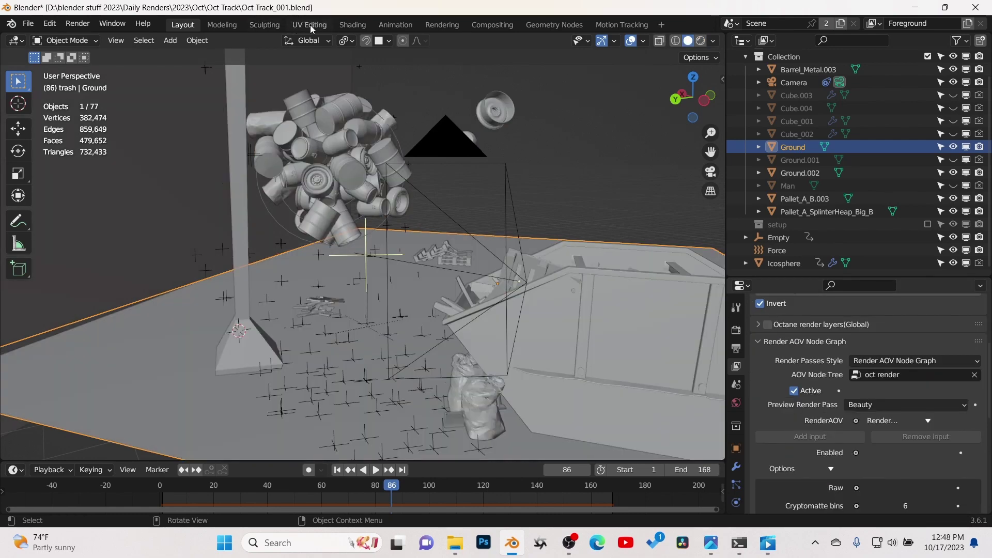
Show the Octane Render AOV editor in the Shading workspace and examine the existing oct render node tree.
{"action": "left_click", "coordinate": [356, 22]}
{"action": "left_click", "coordinate": [16, 316]}
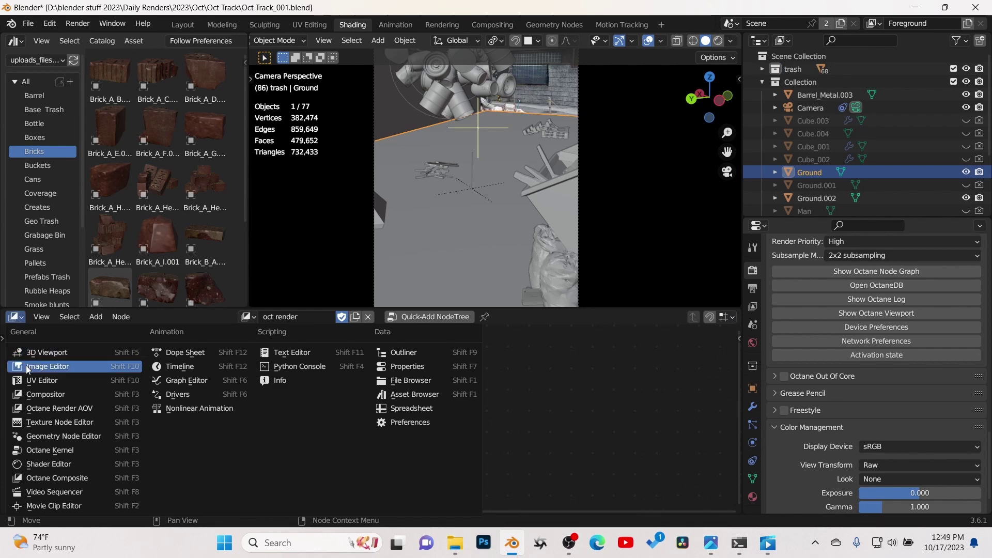
{"action": "left_click", "coordinate": [32, 410]}
{"action": "scroll", "coordinate": [214, 403], "scroll_direction": "up", "scroll_amount": 4}
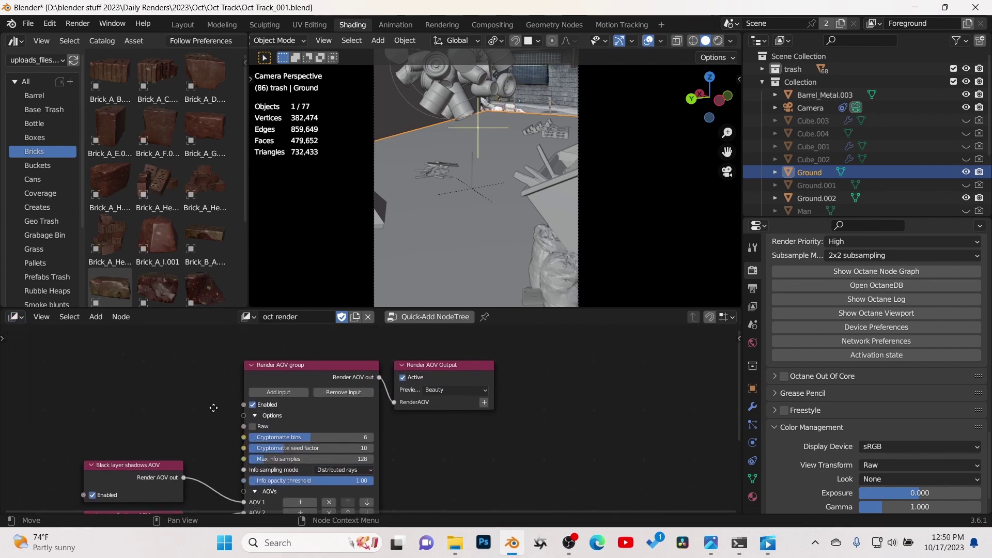
{"action": "scroll", "coordinate": [332, 414], "scroll_direction": "down", "scroll_amount": 2}
{"action": "scroll", "coordinate": [331, 413], "scroll_direction": "down", "scroll_amount": 1}
{"action": "middle_click_drag", "start_coordinate": [427, 432], "coordinate": [248, 432]}
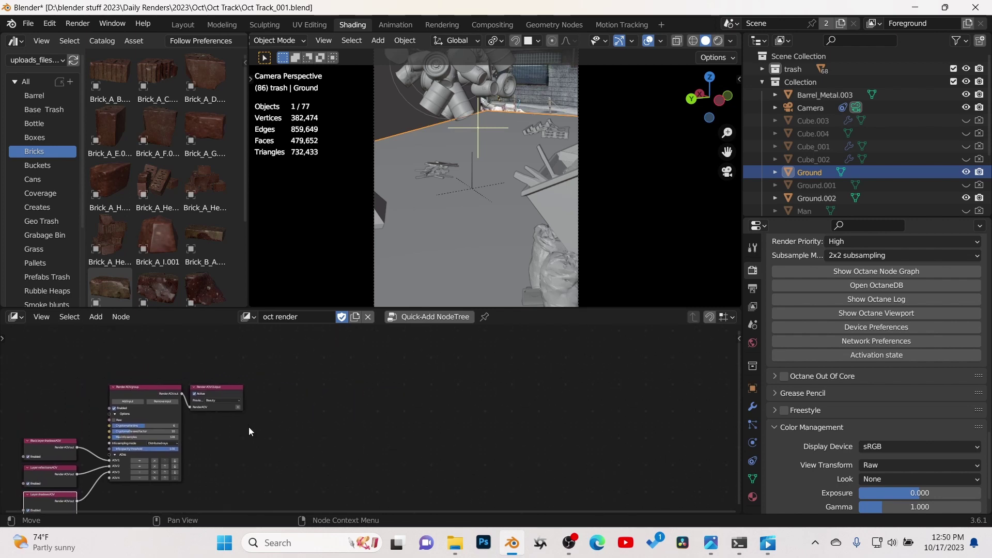
Unlink the oct render tree, quick-add a new AOV node tree, and frame its nodes in a maximized editor.
{"action": "left_click", "coordinate": [370, 318]}
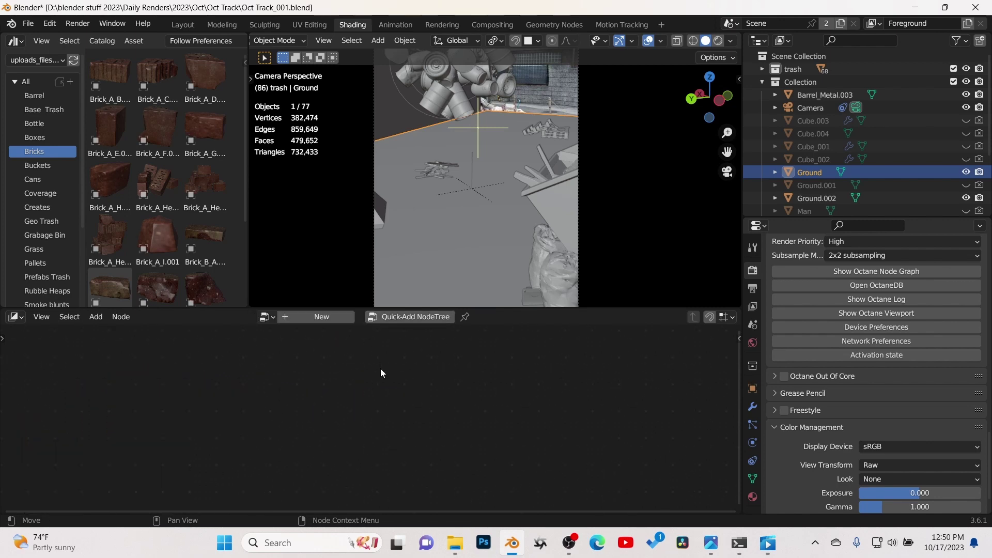
{"action": "left_click", "coordinate": [418, 317]}
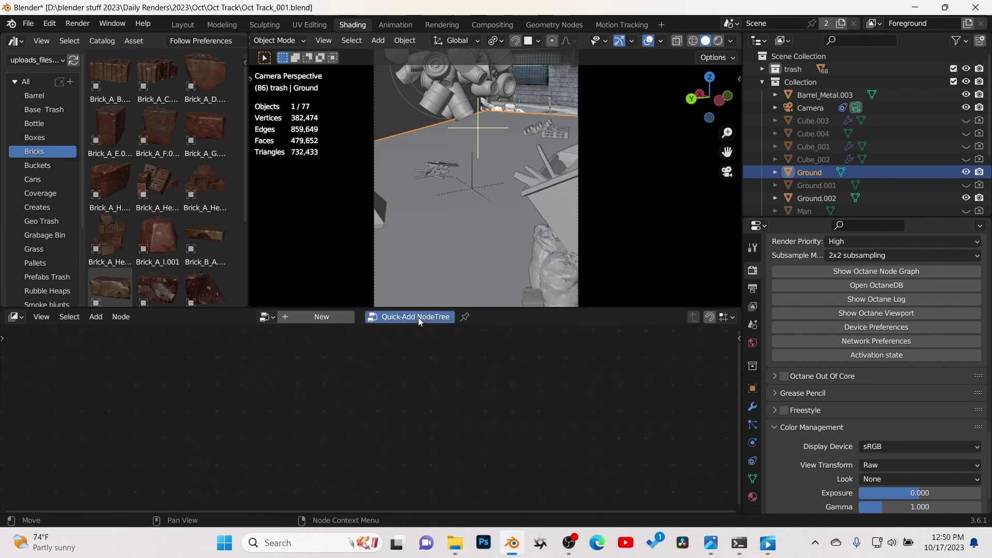
{"action": "key", "text": "Home"}
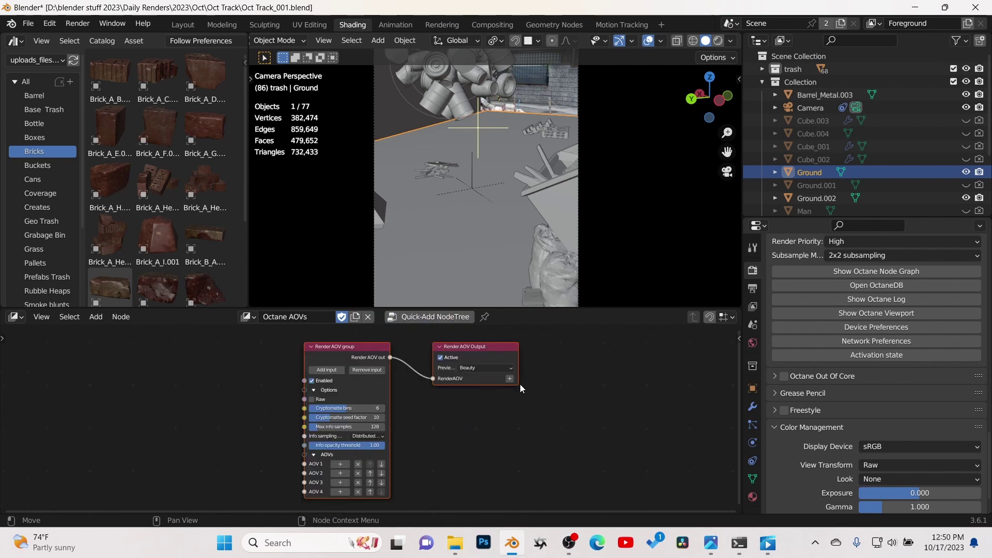
{"action": "key", "text": "ctrl+space"}
{"action": "key", "text": "Home"}
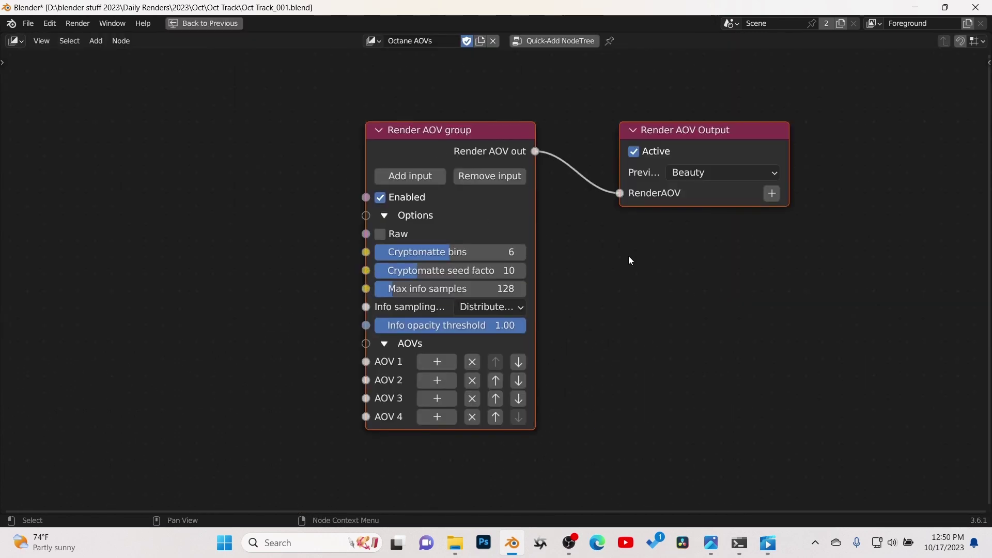
Add a Black layer shadows AOV node to the AOV 1 input of the Render AOV group.
{"action": "left_click", "coordinate": [654, 284]}
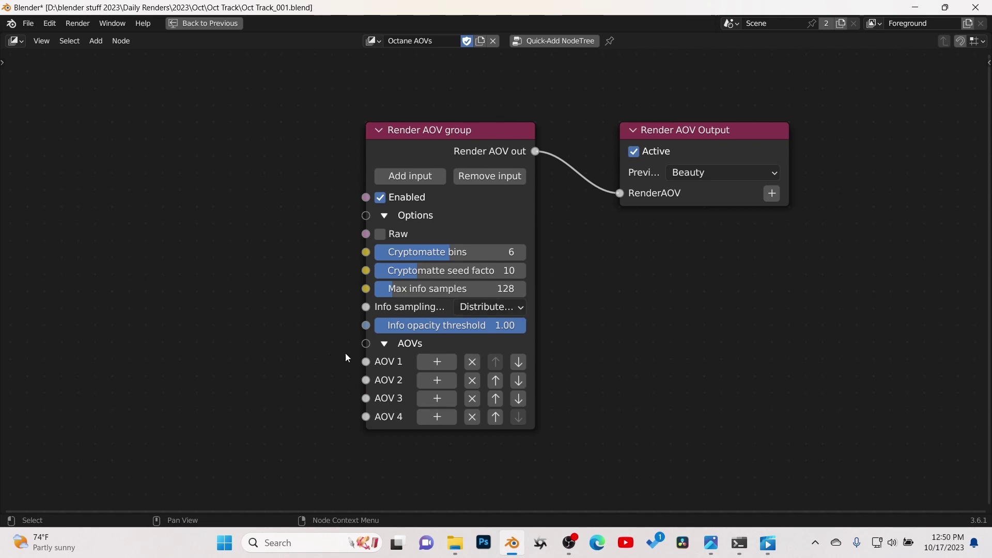
{"action": "left_click", "coordinate": [439, 362]}
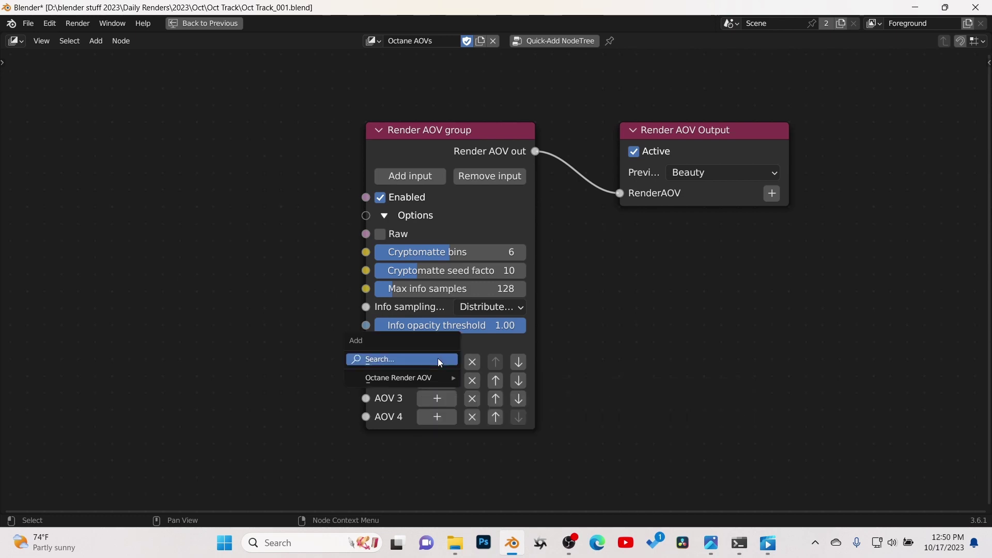
{"action": "mouse_move", "coordinate": [429, 381]}
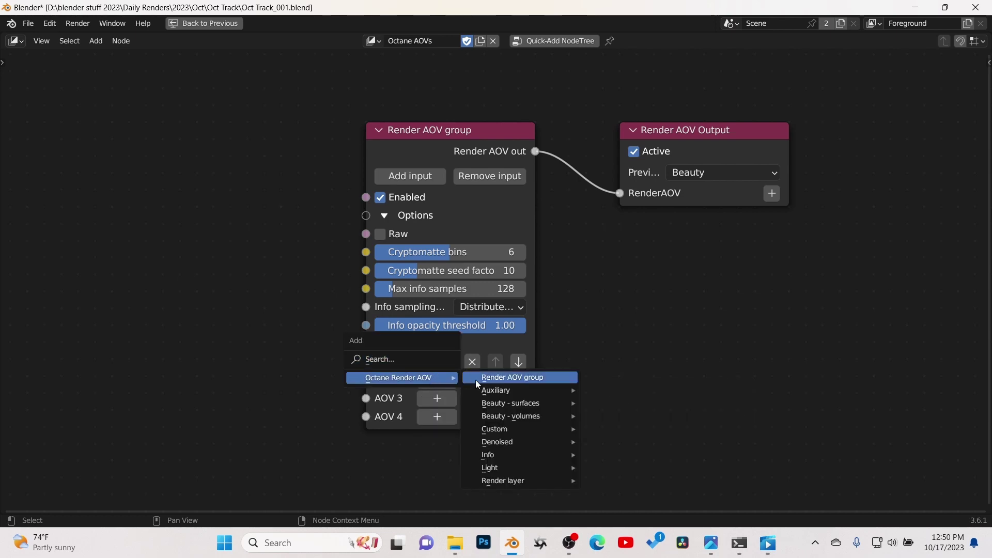
{"action": "mouse_move", "coordinate": [510, 482]}
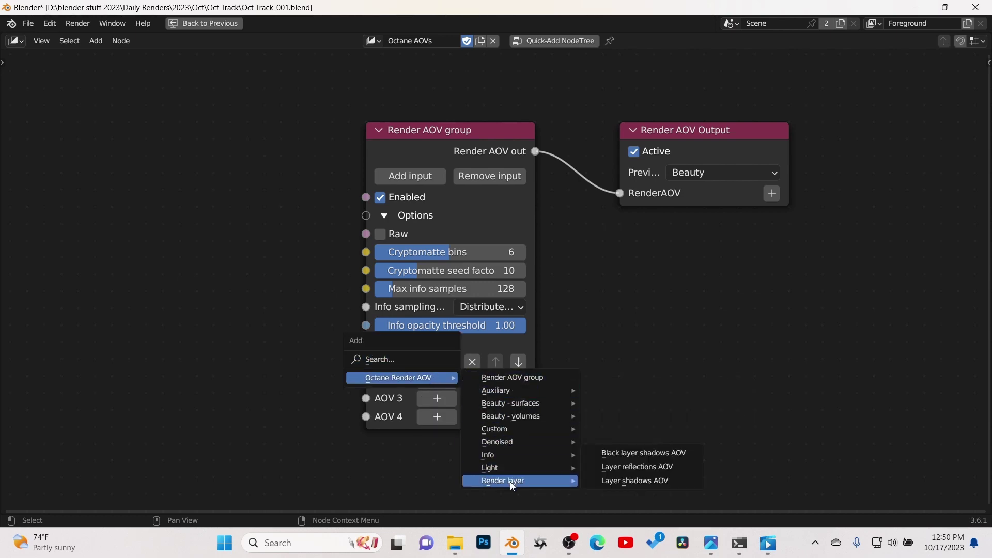
{"action": "left_click", "coordinate": [655, 454]}
Add a Layer reflections AOV node to the AOV 2 input of the Render AOV group.
{"action": "left_click", "coordinate": [440, 382]}
{"action": "mouse_move", "coordinate": [527, 485]}
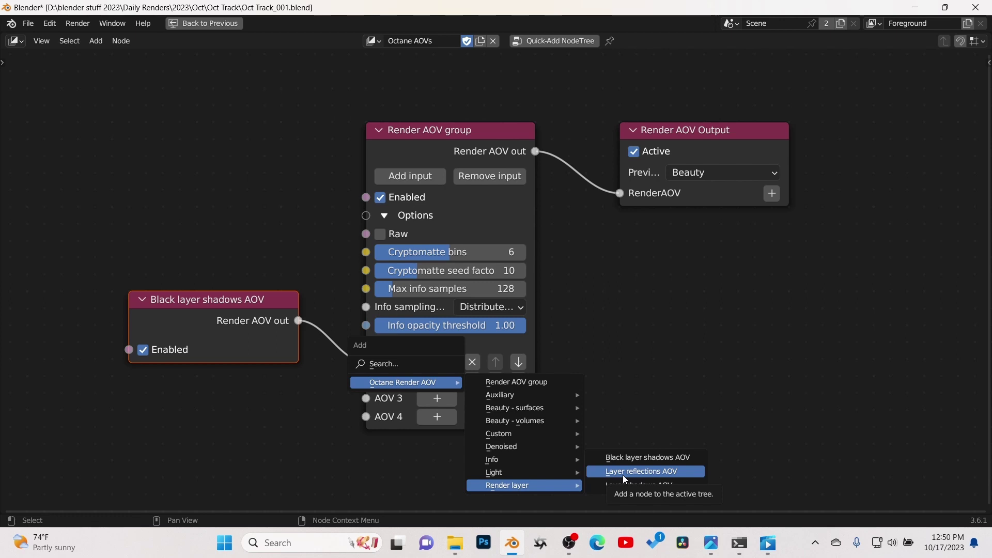
{"action": "left_click", "coordinate": [641, 471]}
{"action": "left_click", "coordinate": [591, 421]}
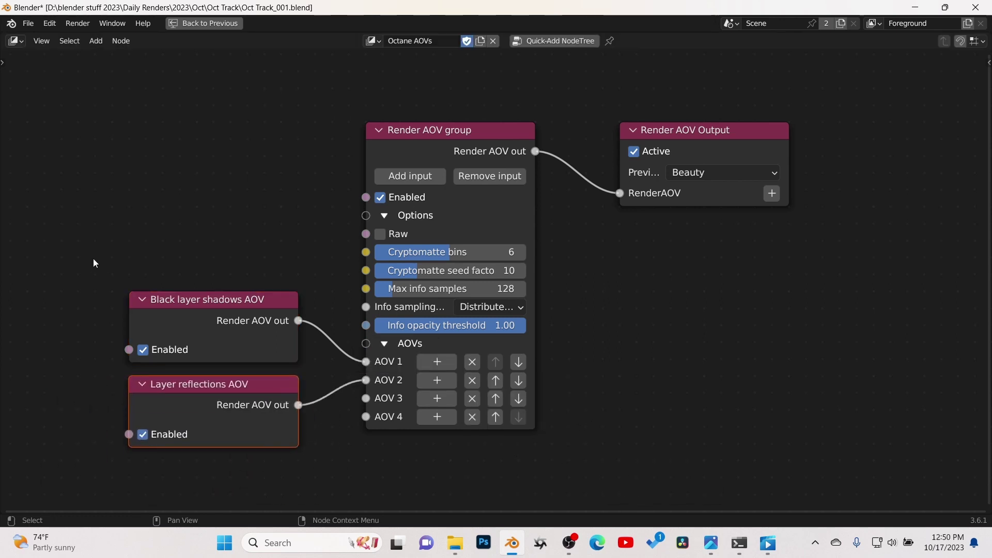
Move the Black layer shadows and Layer reflections AOV nodes up together, keeping both enabled.
{"action": "left_click_drag", "start_coordinate": [93, 259], "coordinate": [158, 395]}
{"action": "left_click", "coordinate": [142, 350]}
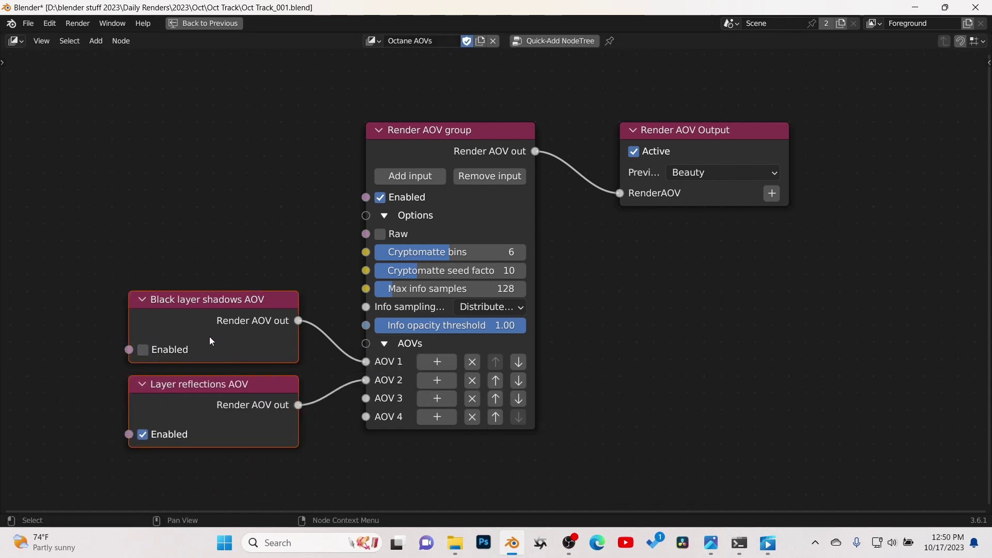
{"action": "key", "text": "ctrl+z"}
{"action": "key", "text": "ctrl+z"}
Add a Layer shadows AOV node to the AOV 3 input of the Render AOV group.
{"action": "left_click", "coordinate": [441, 399]}
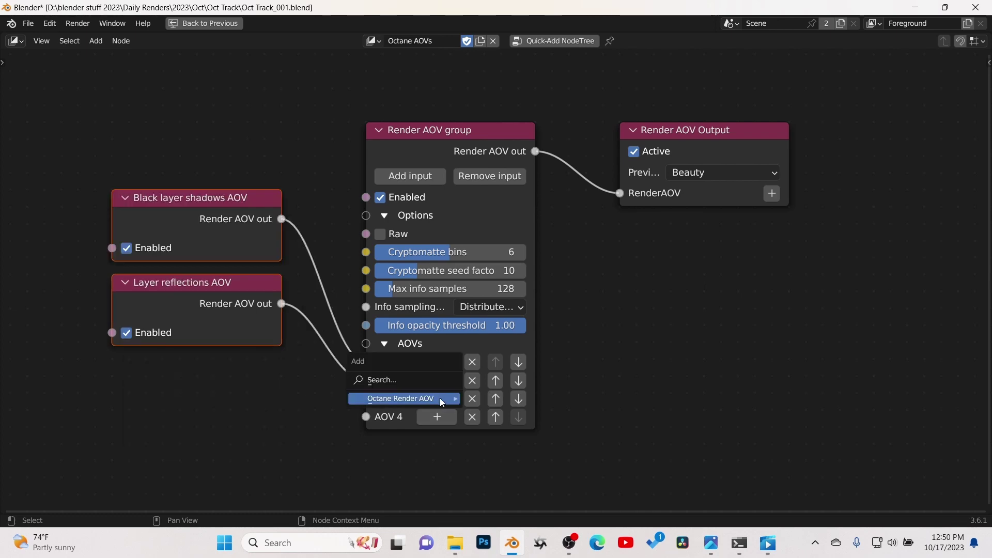
{"action": "mouse_move", "coordinate": [441, 400]}
{"action": "mouse_move", "coordinate": [501, 399]}
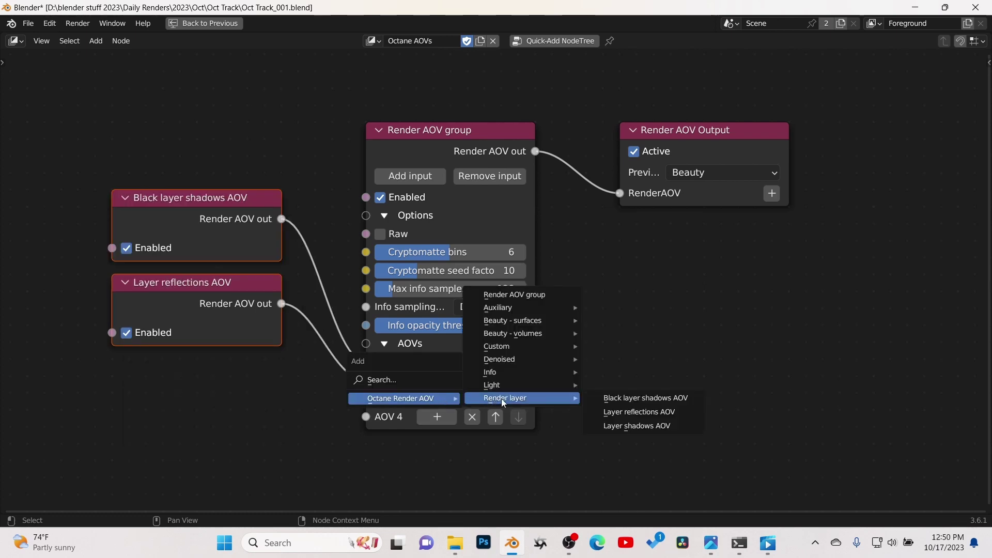
{"action": "left_click", "coordinate": [629, 427]}
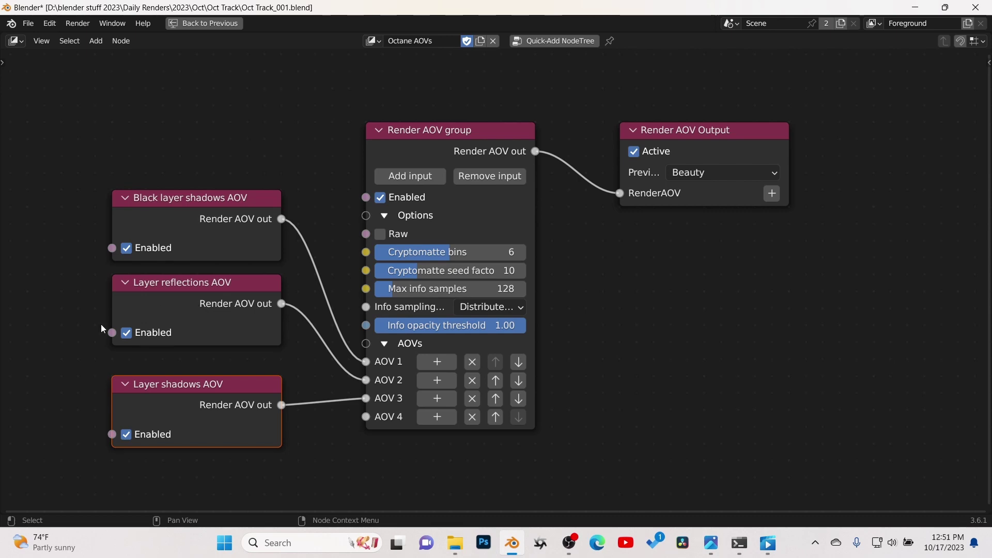
{"action": "left_click", "coordinate": [77, 336]}
{"action": "left_click", "coordinate": [212, 209]}
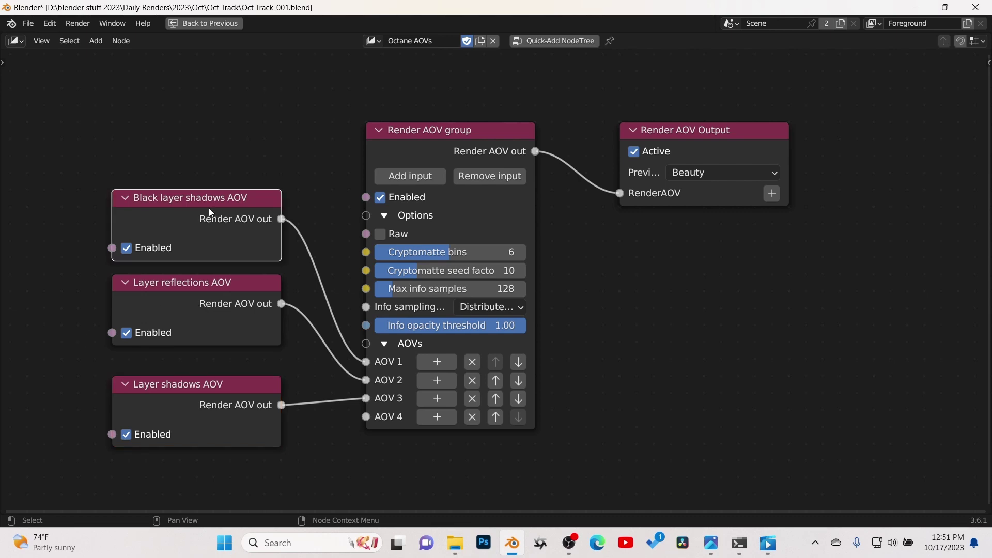
{"action": "left_click", "coordinate": [180, 393]}
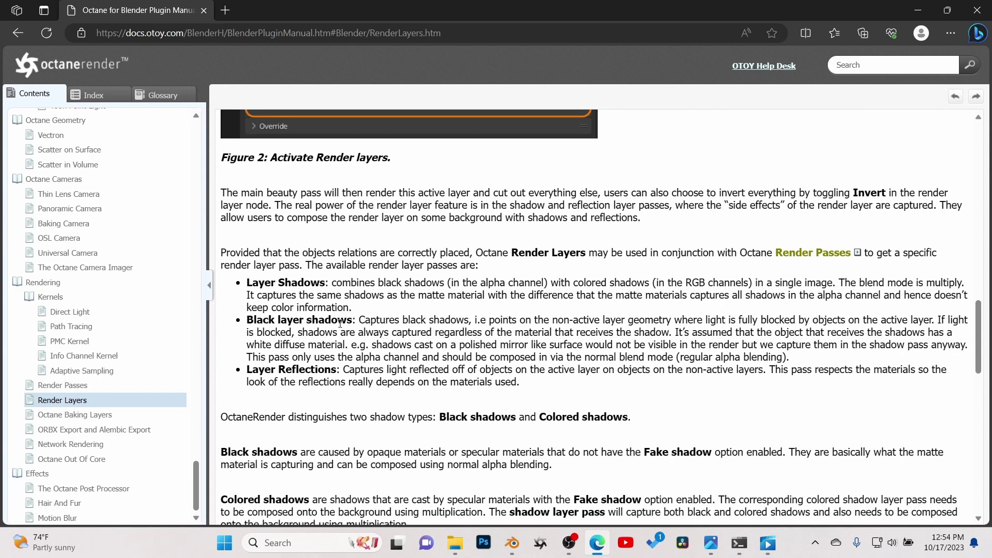
Switch to the Octane manual's Render Layers page in the browser and read the Layer Shadows, Black layer shadows and Layer Reflections descriptions.
{"action": "left_click_drag", "start_coordinate": [336, 283], "coordinate": [824, 283]}
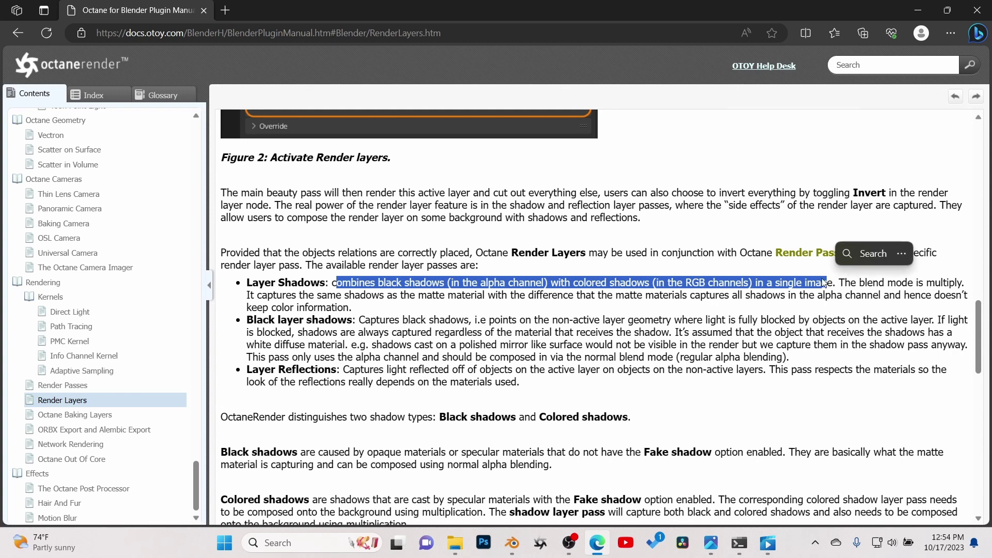
{"action": "left_click", "coordinate": [479, 301]}
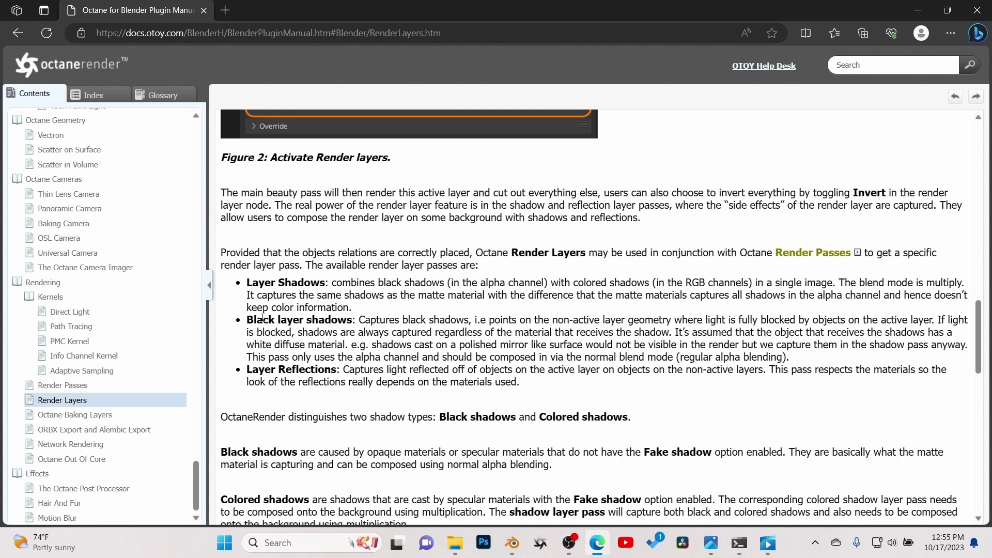
{"action": "left_click_drag", "start_coordinate": [247, 320], "coordinate": [385, 332]}
{"action": "left_click_drag", "start_coordinate": [549, 357], "coordinate": [678, 359]}
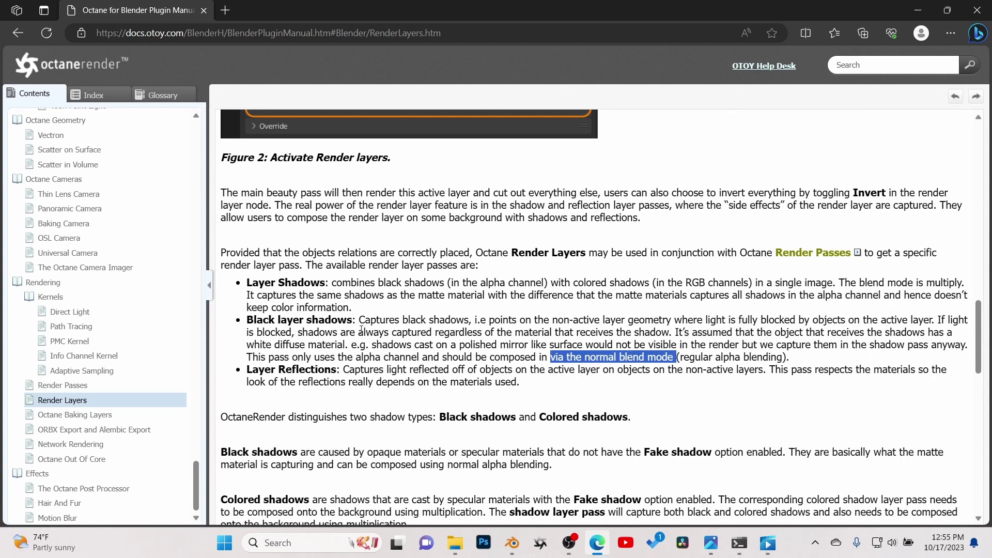
{"action": "left_click_drag", "start_coordinate": [243, 369], "coordinate": [516, 382]}
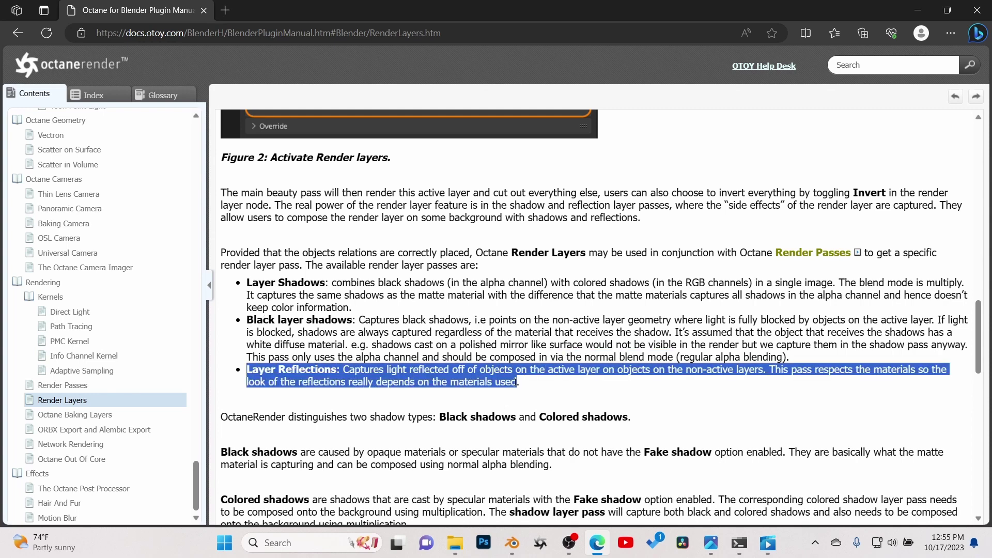
{"action": "left_click", "coordinate": [575, 386]}
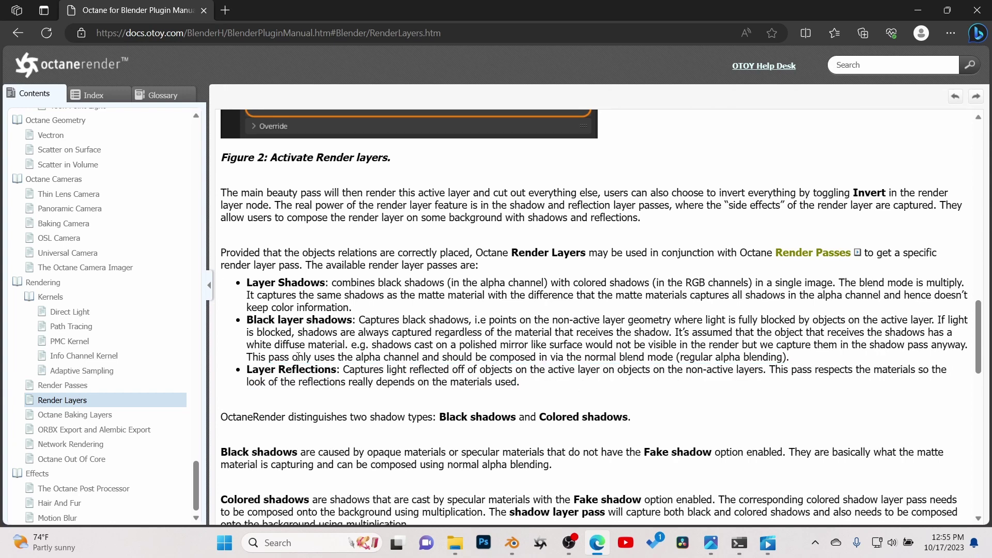
Switch back to Blender, show the oct render AOV tree and restore the Shading workspace from the maximized editor.
{"action": "key", "text": "alt+Tab"}
{"action": "middle_click_drag", "start_coordinate": [612, 392], "coordinate": [627, 376]}
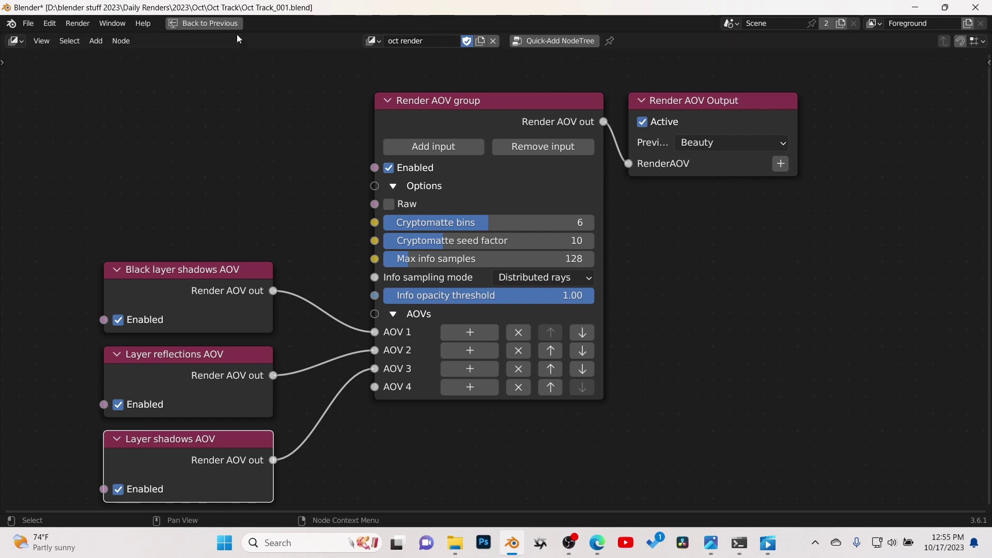
{"action": "left_click", "coordinate": [207, 23]}
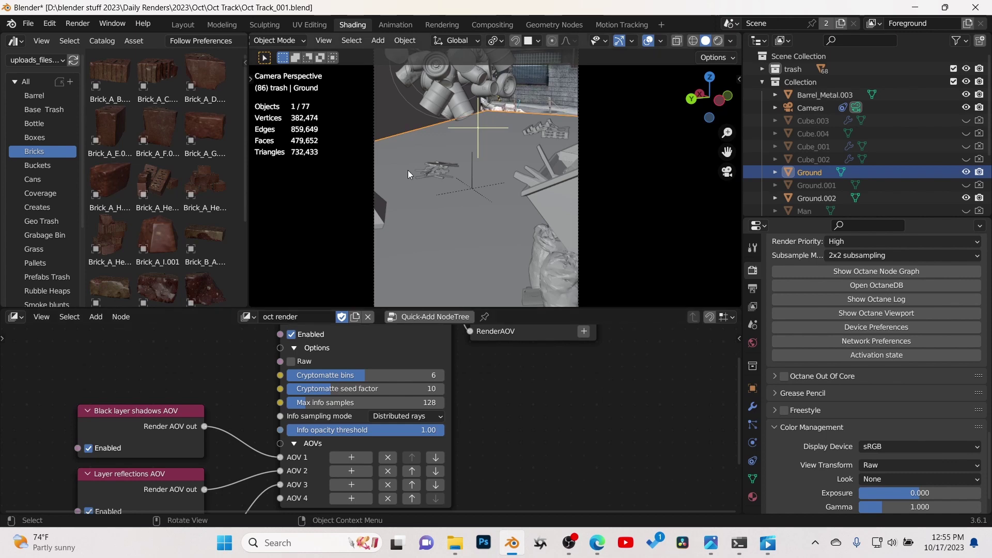
Open the Compositing workspace and examine how the Render Layers passes feed the Distortion and File Output nodes.
{"action": "left_click", "coordinate": [479, 23]}
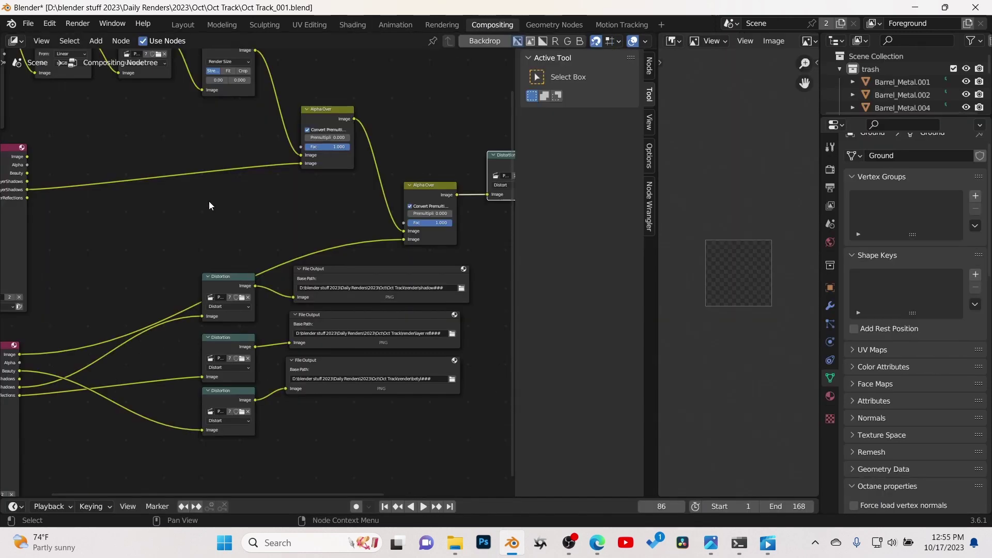
{"action": "key", "text": "ctrl+space"}
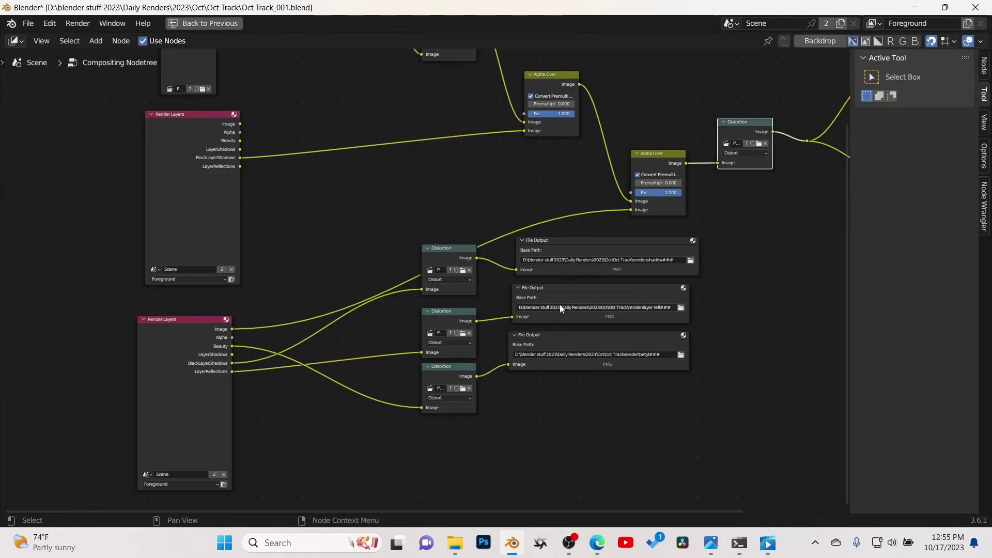
{"action": "key", "text": "n"}
{"action": "scroll", "coordinate": [690, 324], "scroll_direction": "up", "scroll_amount": 5}
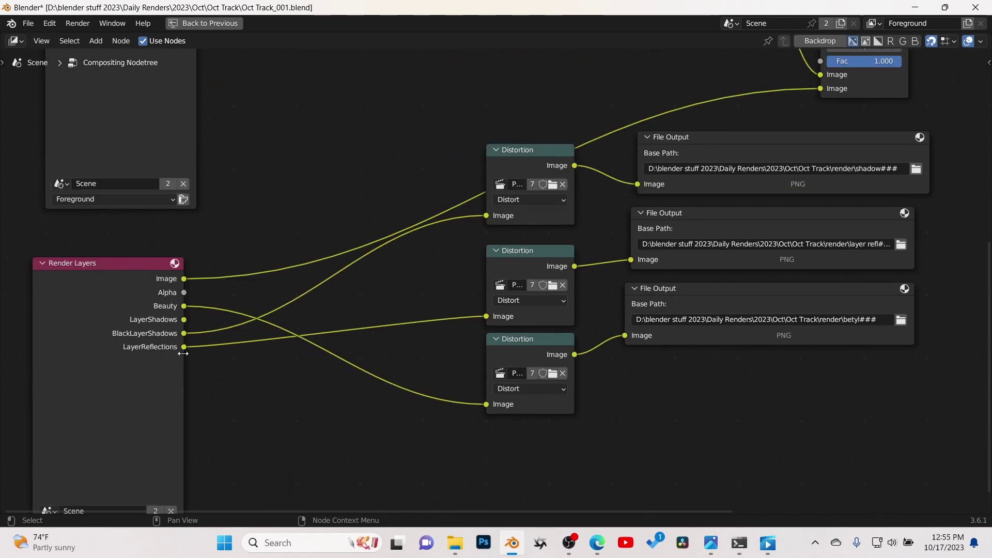
{"action": "left_click", "coordinate": [126, 348]}
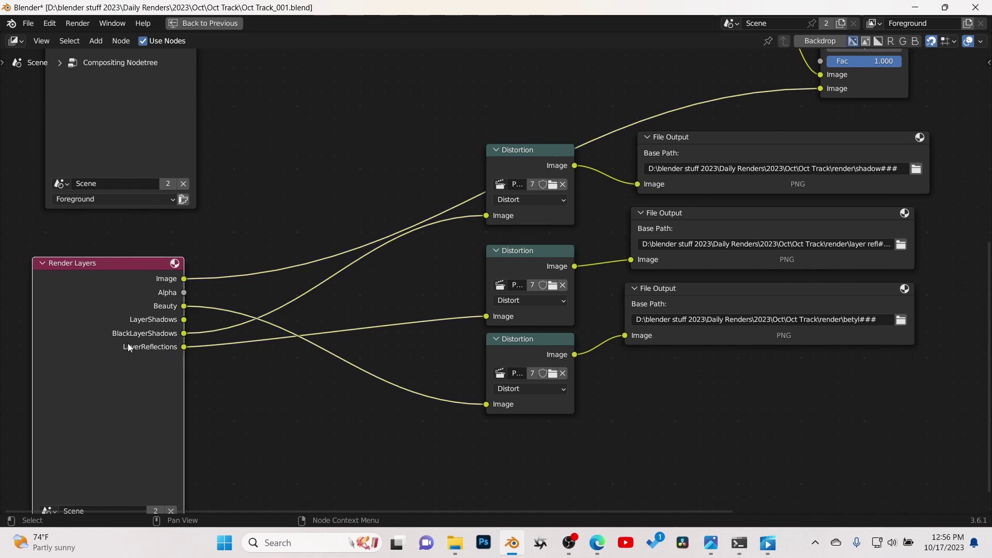
{"action": "key", "text": "ctrl+space"}
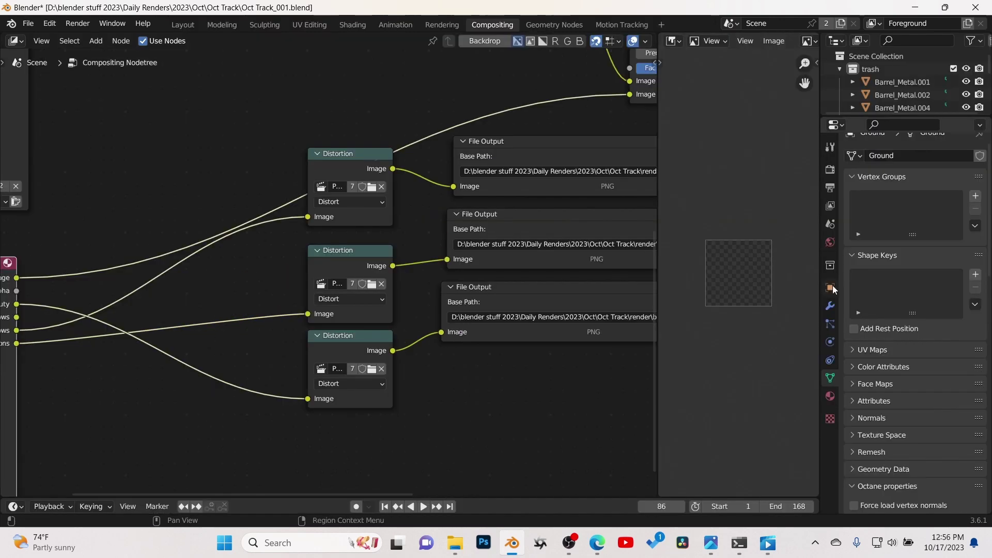
Choose oct render as the AOV Node Tree in the Foreground view layer's Render AOV Node Graph and review its AOVs.
{"action": "left_click", "coordinate": [831, 207]}
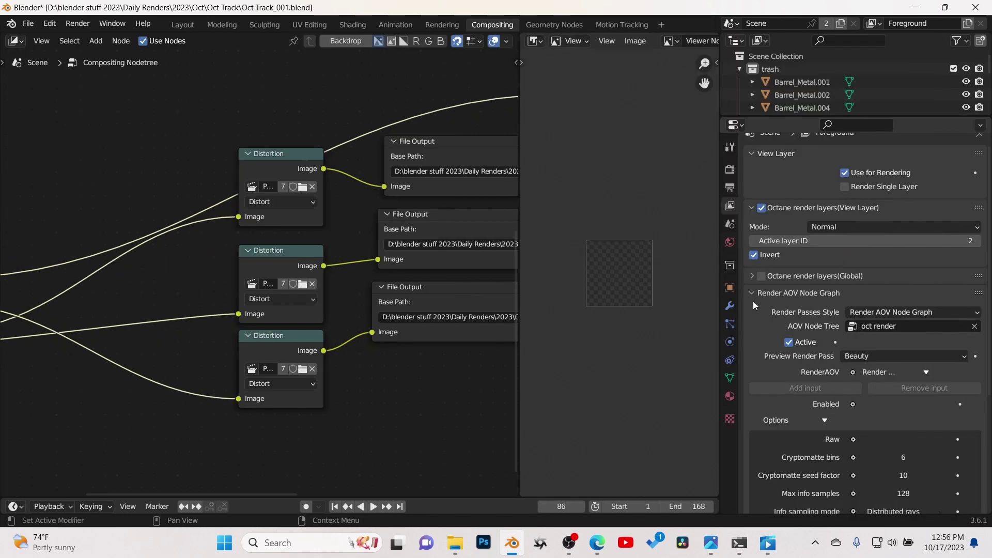
{"action": "left_click", "coordinate": [753, 301]}
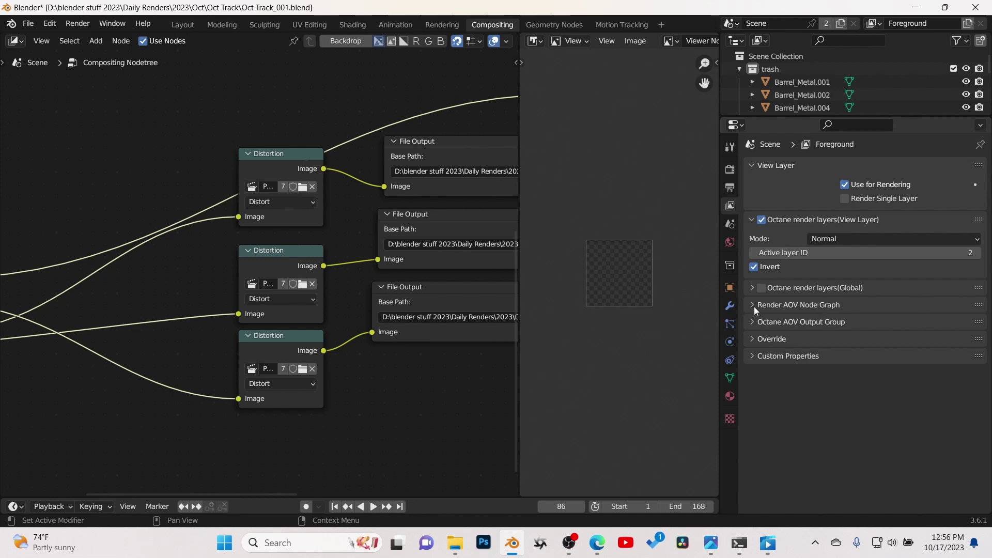
{"action": "left_click", "coordinate": [754, 305]}
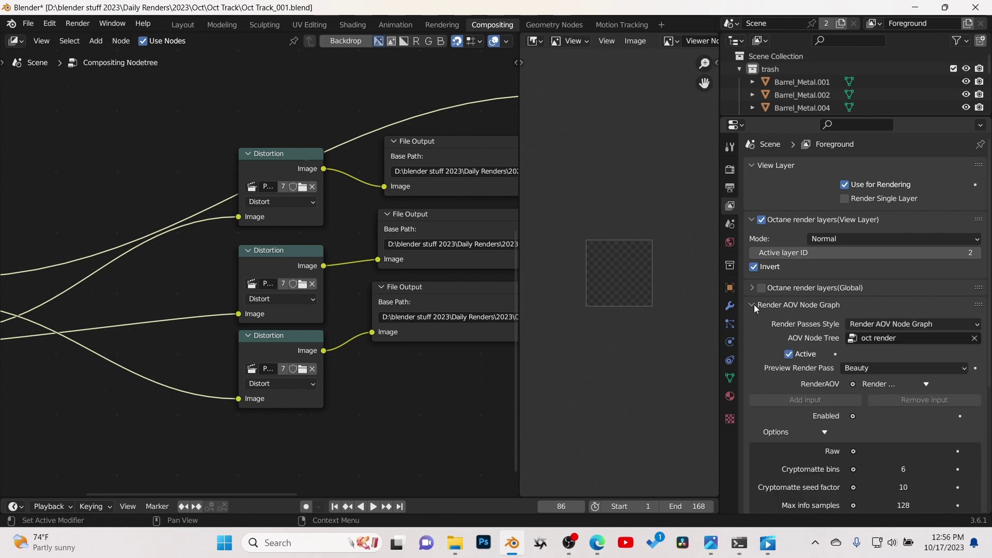
{"action": "left_click", "coordinate": [886, 339]}
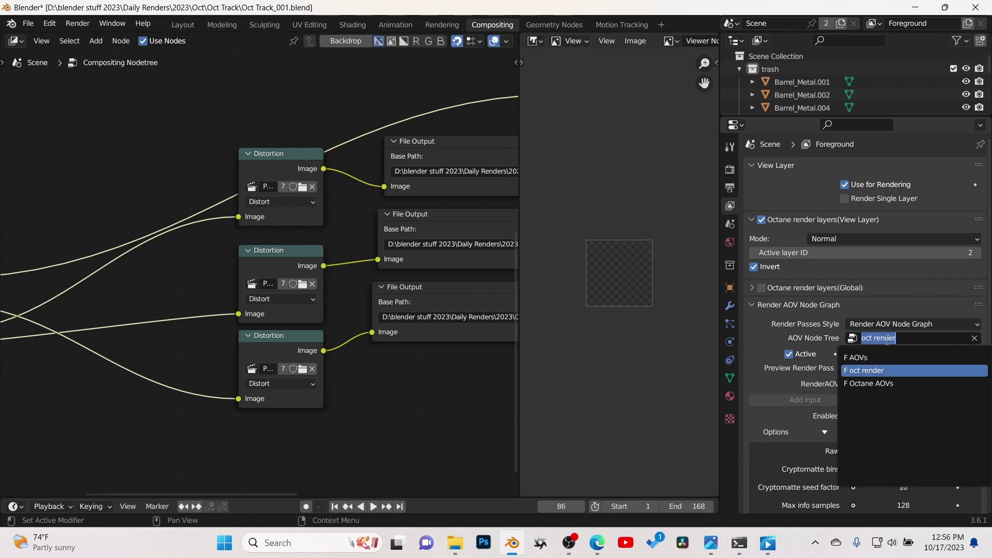
{"action": "left_click", "coordinate": [860, 371]}
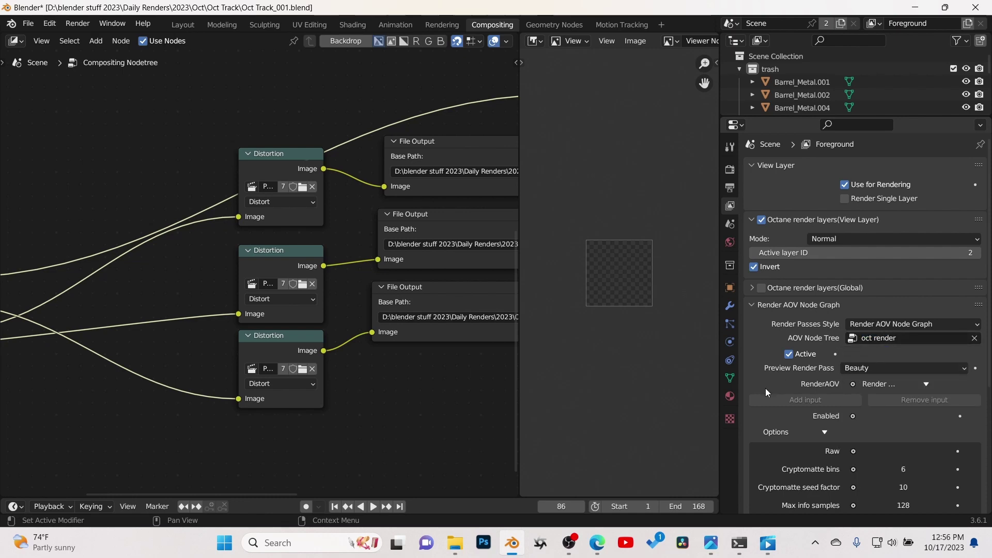
{"action": "scroll", "coordinate": [782, 371], "scroll_direction": "down", "scroll_amount": 10}
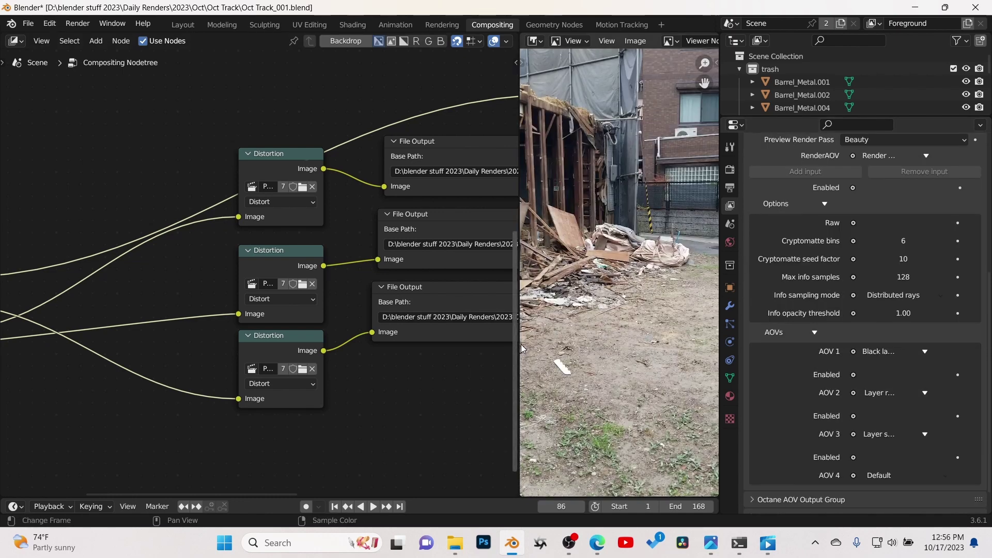
Enlarge the image viewer beside the compositor and examine the Movie Clip and Convert Colorspace nodes at the start of the tree.
{"action": "left_click_drag", "start_coordinate": [518, 345], "coordinate": [370, 344]}
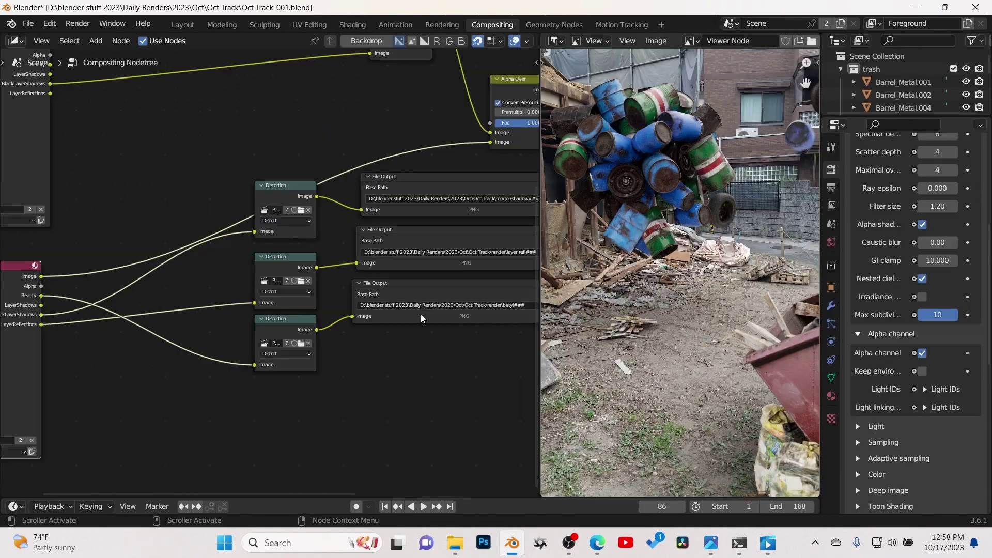
{"action": "middle_click_drag", "start_coordinate": [665, 340], "coordinate": [684, 342]}
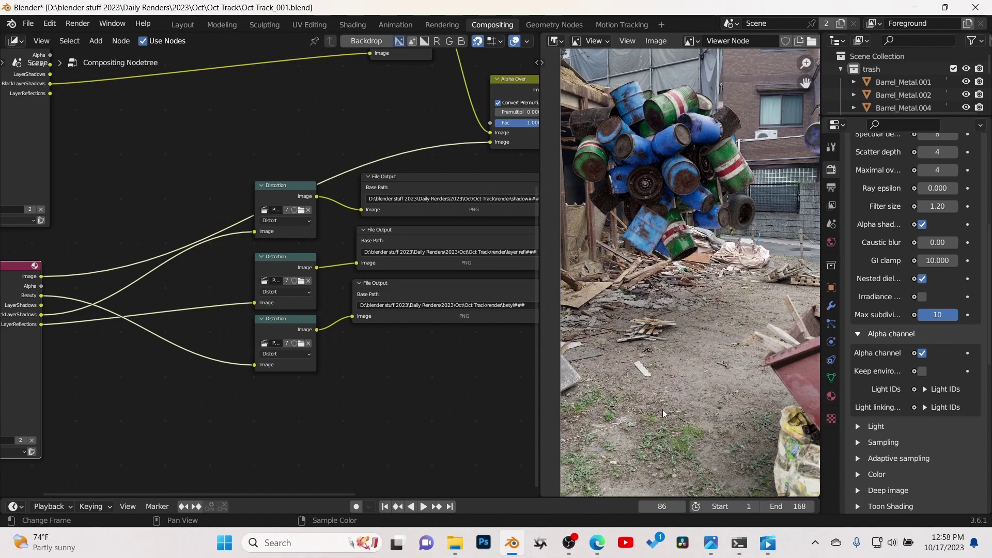
{"action": "key", "text": "Home"}
{"action": "middle_click_drag", "start_coordinate": [222, 276], "coordinate": [221, 317]}
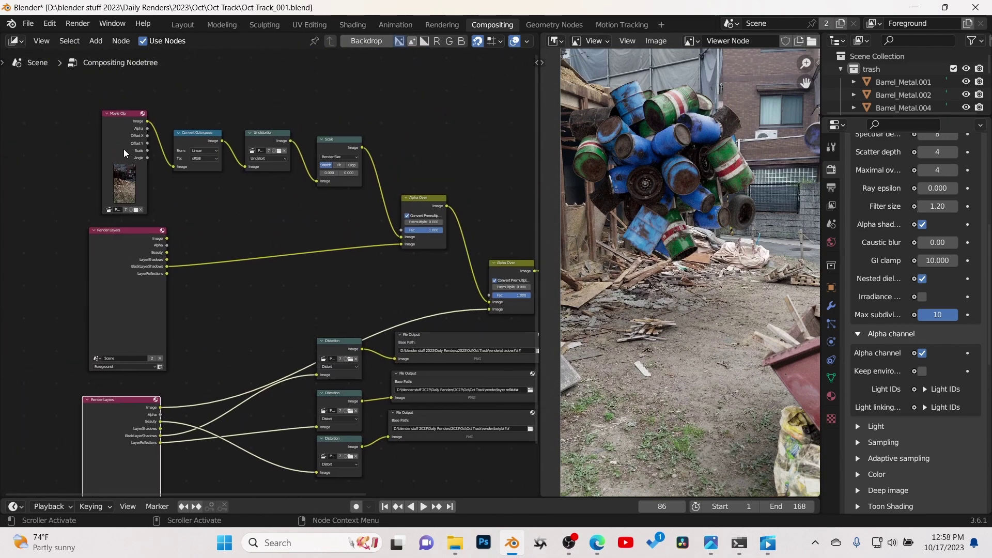
{"action": "scroll", "coordinate": [203, 181], "scroll_direction": "up", "scroll_amount": 3}
{"action": "middle_click_drag", "start_coordinate": [250, 273], "coordinate": [250, 276]}
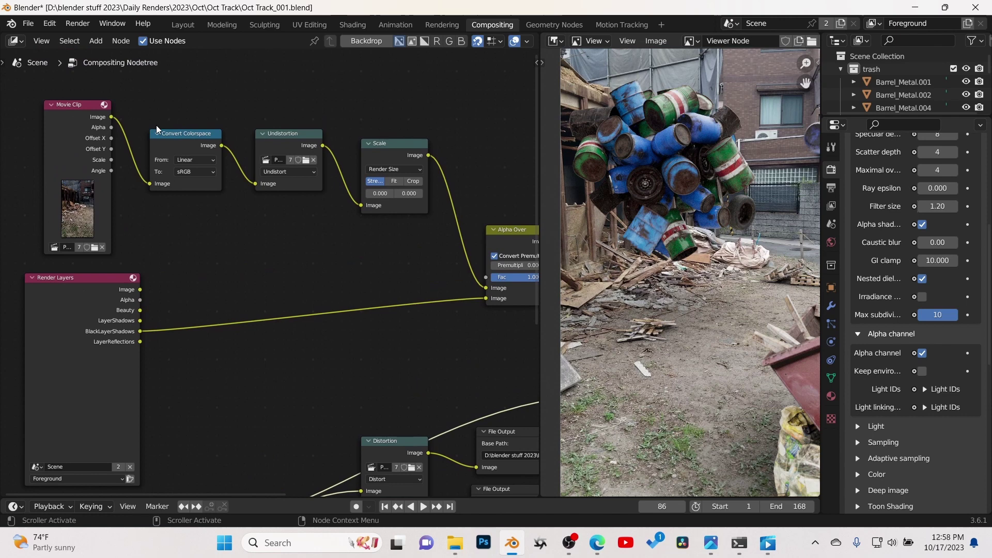
{"action": "left_click", "coordinate": [191, 135]}
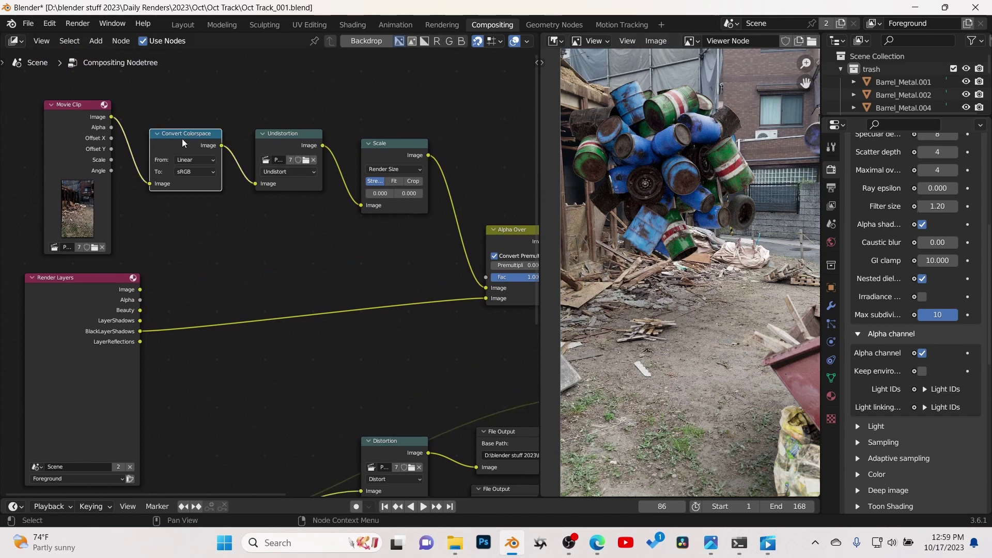
Mute the Convert Colorspace node and expand the Color Management settings in the render properties.
{"action": "key", "text": "m"}
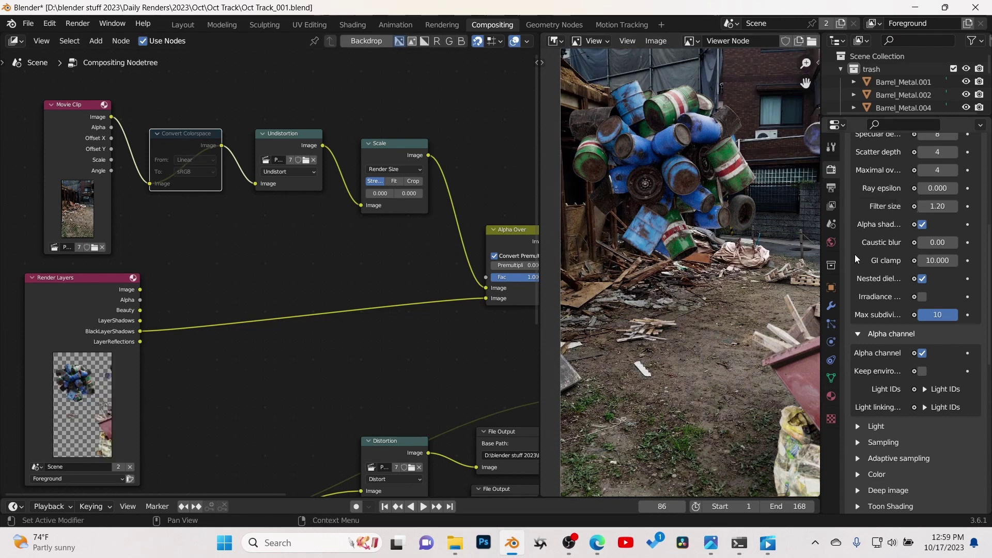
{"action": "scroll", "coordinate": [855, 259], "scroll_direction": "down", "scroll_amount": 15}
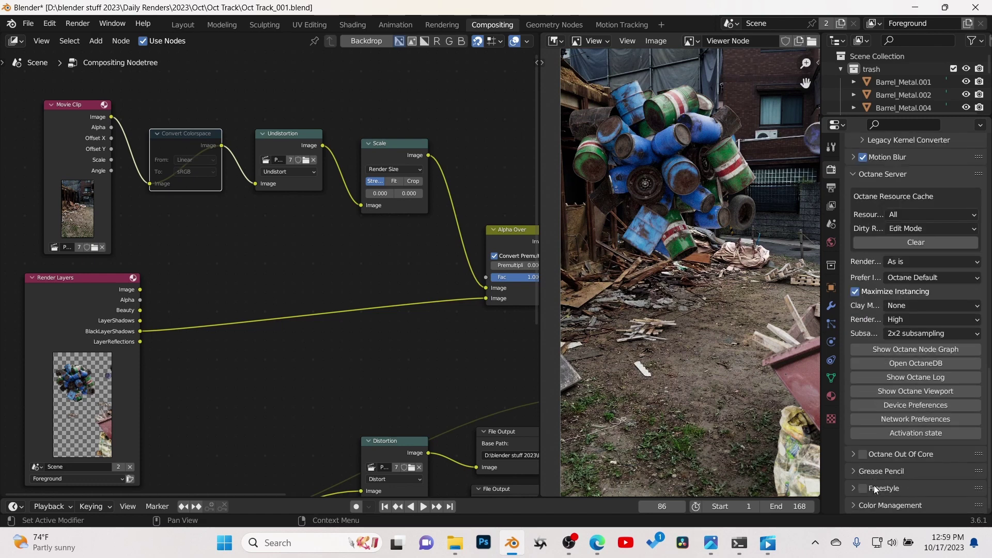
{"action": "scroll", "coordinate": [874, 485], "scroll_direction": "up", "scroll_amount": 1}
{"action": "scroll", "coordinate": [871, 491], "scroll_direction": "down", "scroll_amount": 1}
{"action": "left_click", "coordinate": [854, 505]}
{"action": "scroll", "coordinate": [876, 497], "scroll_direction": "down", "scroll_amount": 6}
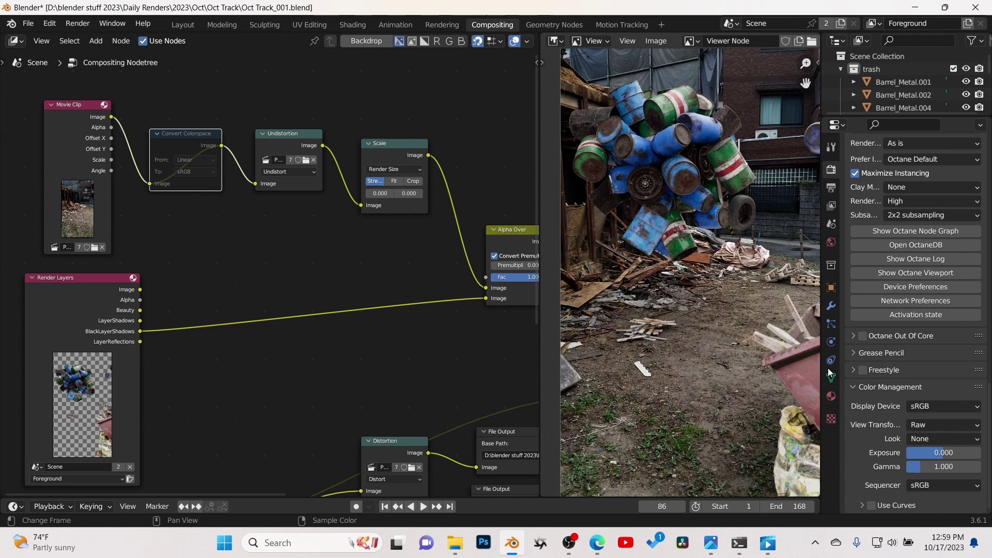
Switch the View Transform to Standard to compare the composite, and set it back to Raw.
{"action": "left_click", "coordinate": [928, 424]}
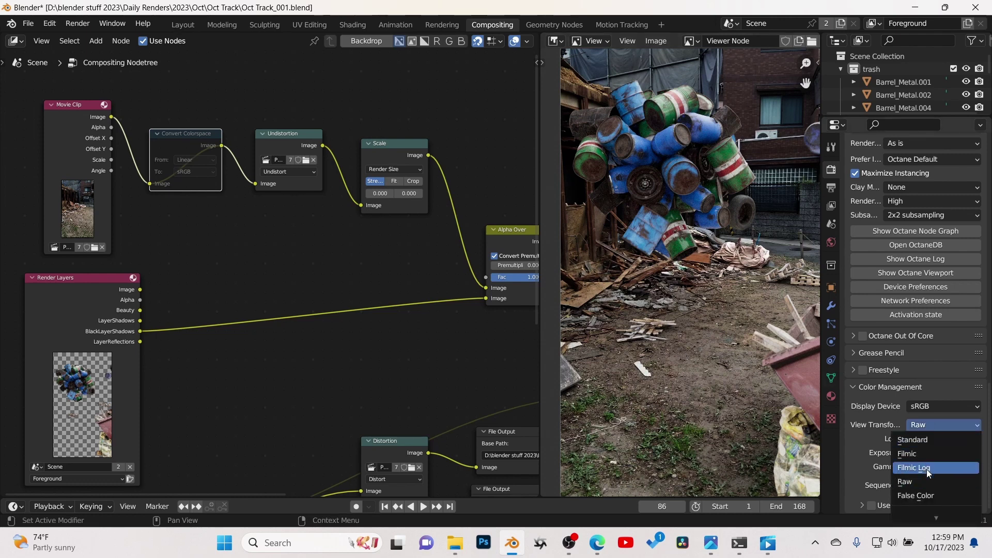
{"action": "left_click", "coordinate": [930, 439]}
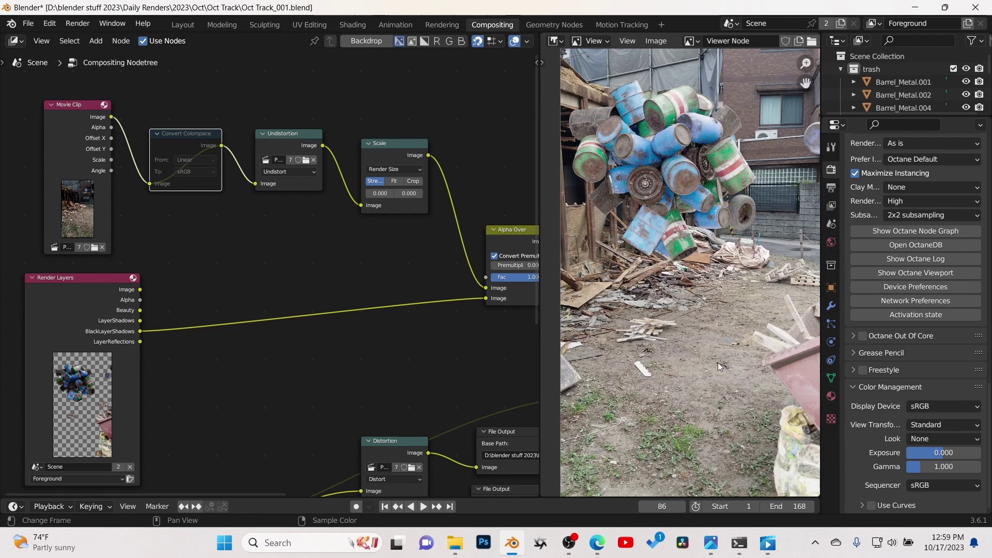
{"action": "left_click", "coordinate": [940, 424]}
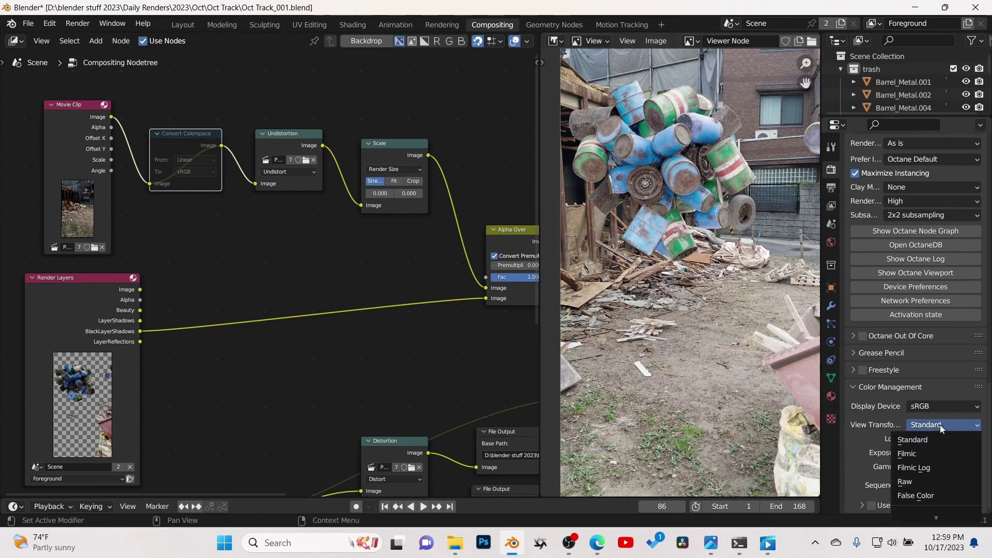
{"action": "left_click", "coordinate": [913, 485]}
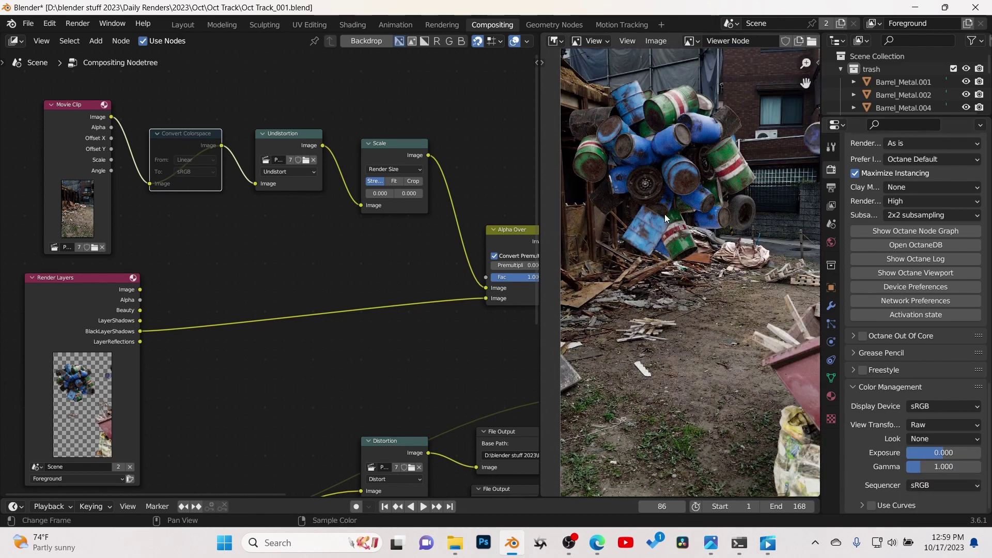
Unmute the Convert Colorspace node after the Movie Clip and check its output color space.
{"action": "left_click", "coordinate": [60, 114]}
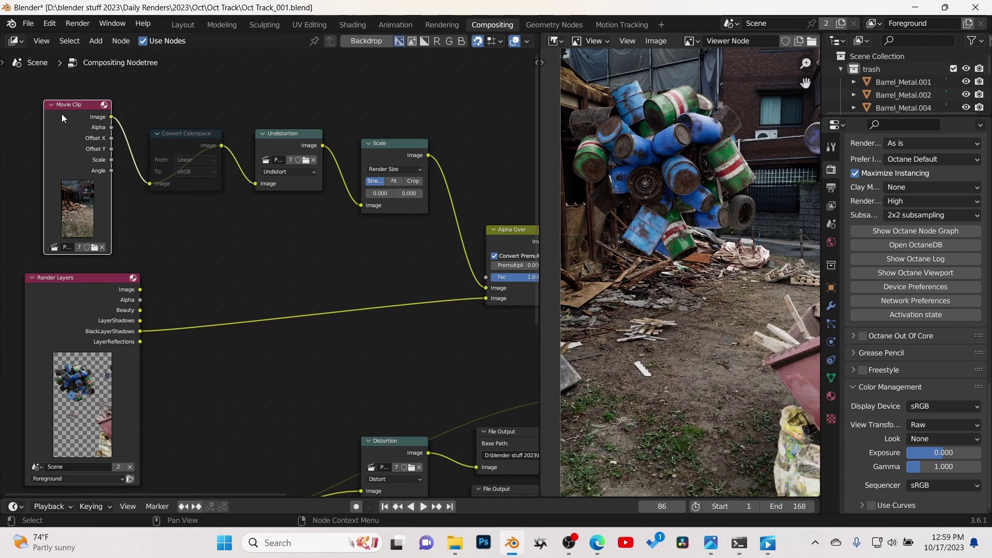
{"action": "left_click", "coordinate": [182, 140]}
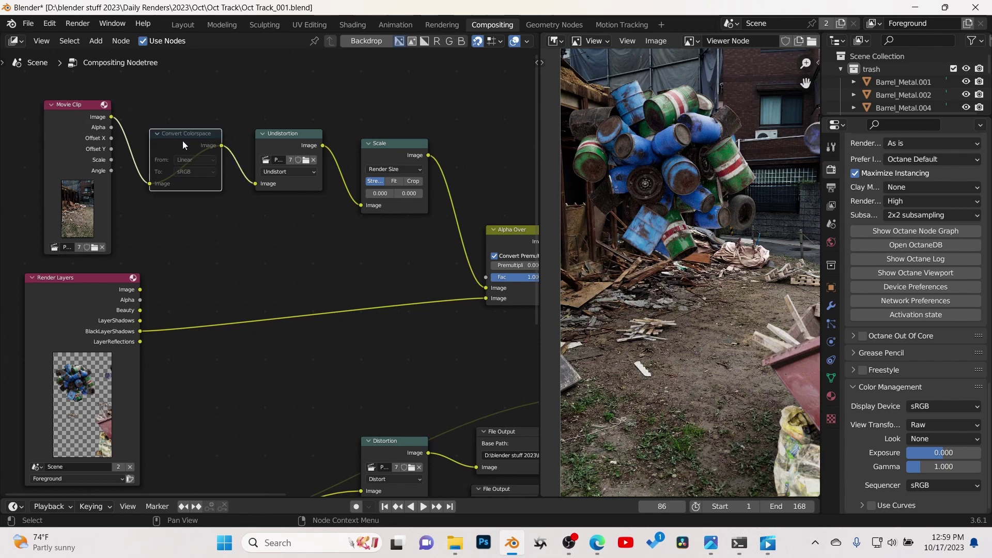
{"action": "left_click", "coordinate": [236, 276]}
{"action": "left_click", "coordinate": [174, 146]}
{"action": "key", "text": "m"}
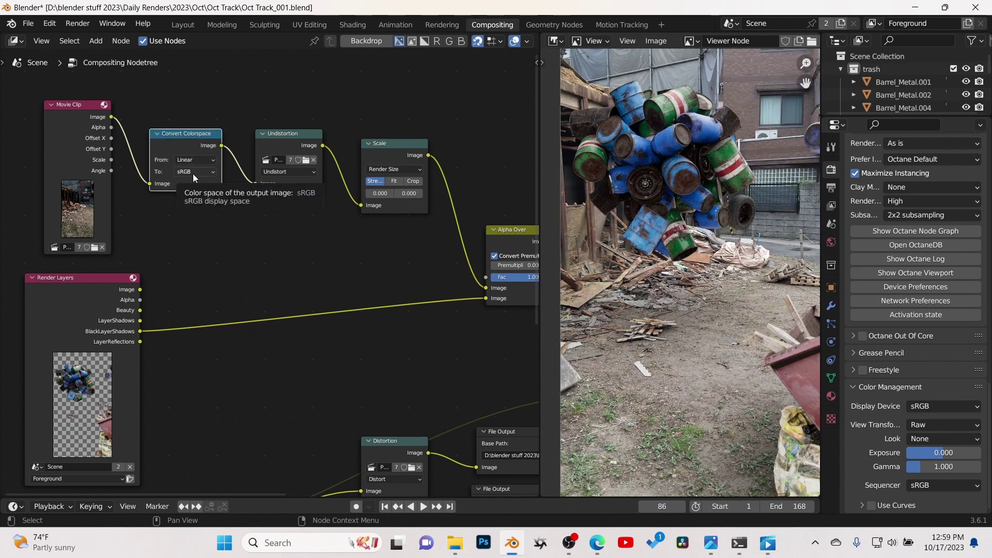
{"action": "left_click", "coordinate": [193, 172]}
{"action": "left_click", "coordinate": [193, 174]}
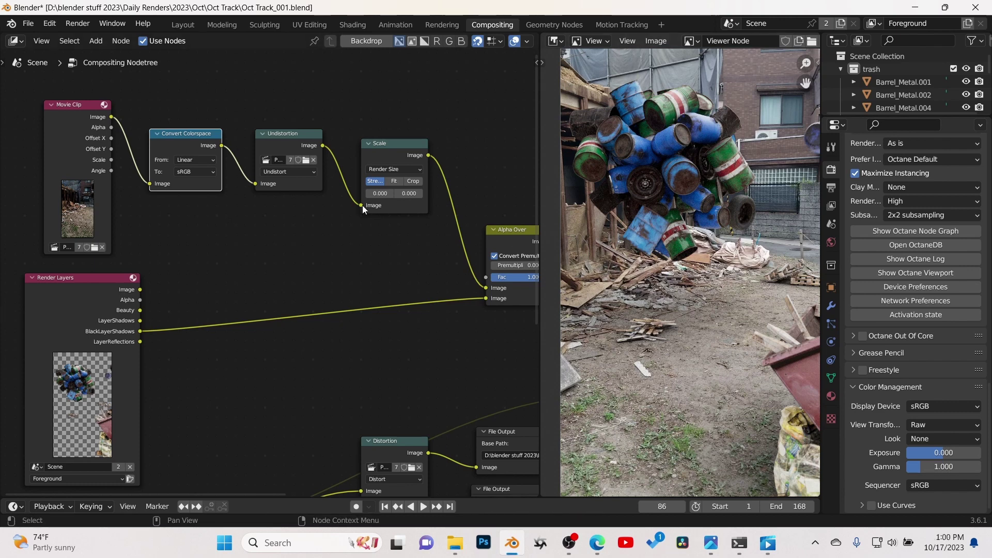
Examine the Undistortion node and compare it with the Distortion nodes that feed the File Output nodes.
{"action": "middle_click_drag", "start_coordinate": [304, 129], "coordinate": [285, 121]}
{"action": "left_click", "coordinate": [280, 128]}
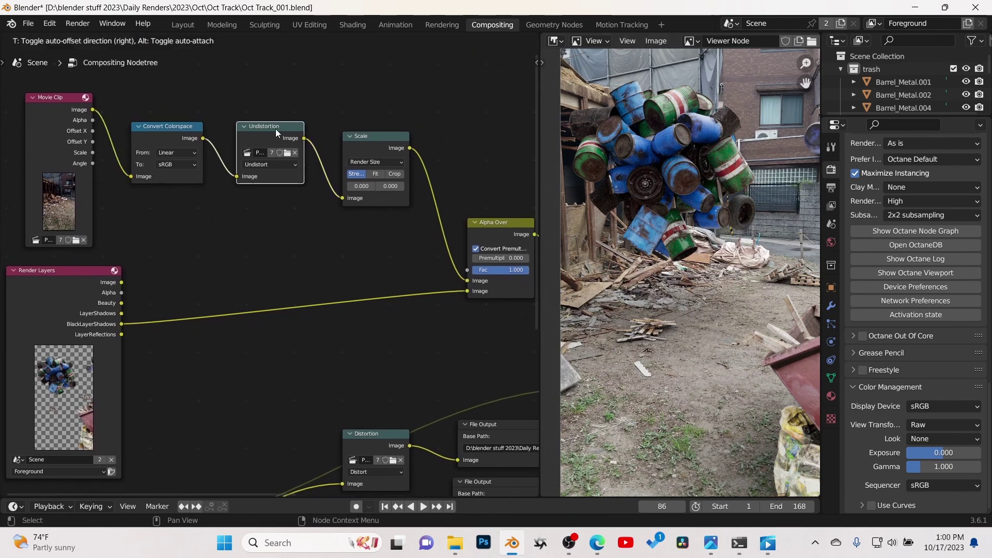
{"action": "left_click", "coordinate": [277, 127]}
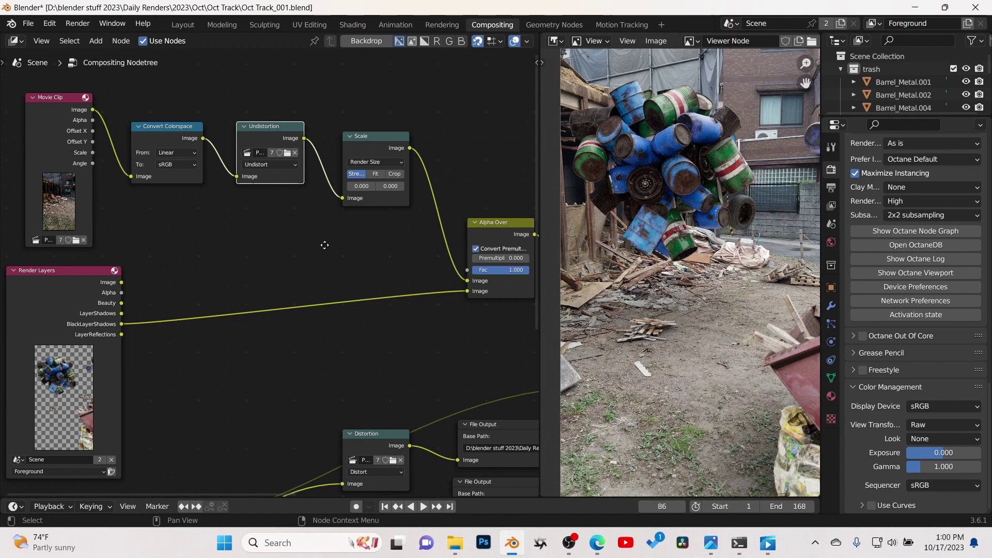
{"action": "middle_click_drag", "start_coordinate": [327, 244], "coordinate": [237, 117]}
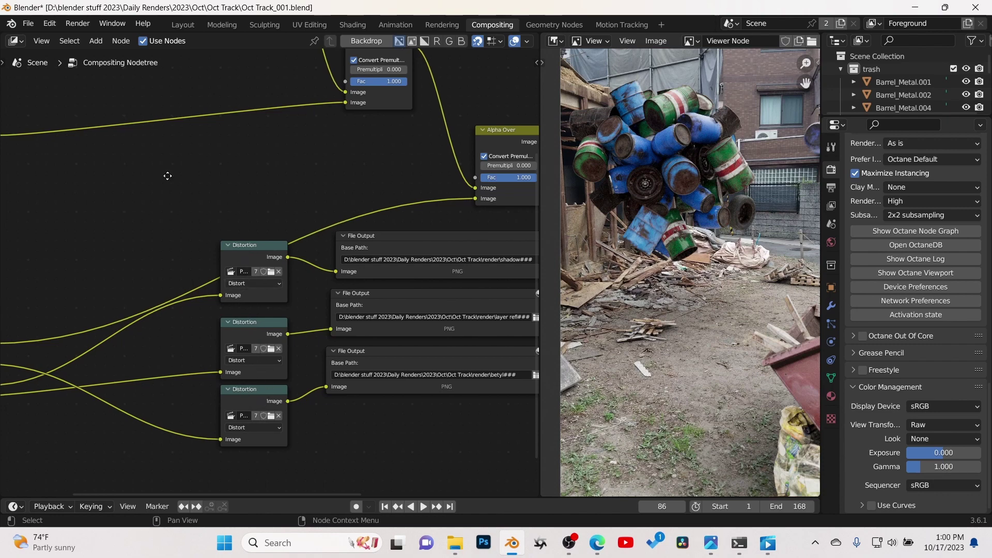
{"action": "middle_click_drag", "start_coordinate": [100, 86], "coordinate": [234, 242]}
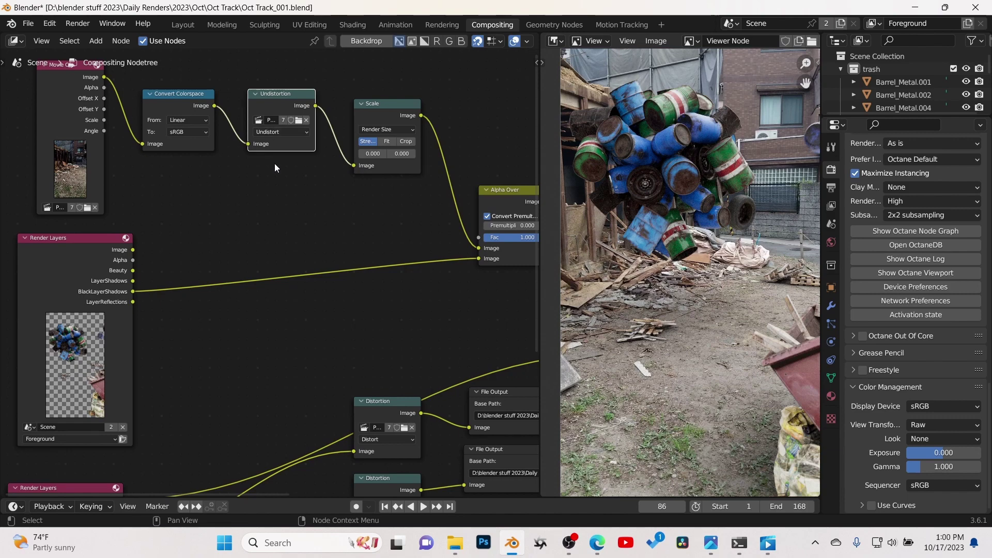
Preview the output of the Distortion node for the shadow File Output in the image viewer and inspect it.
{"action": "scroll", "coordinate": [275, 163], "scroll_direction": "down", "scroll_amount": 4}
{"action": "left_click", "coordinate": [274, 261], "text": "ctrl+shift"}
{"action": "scroll", "coordinate": [671, 316], "scroll_direction": "up", "scroll_amount": 2}
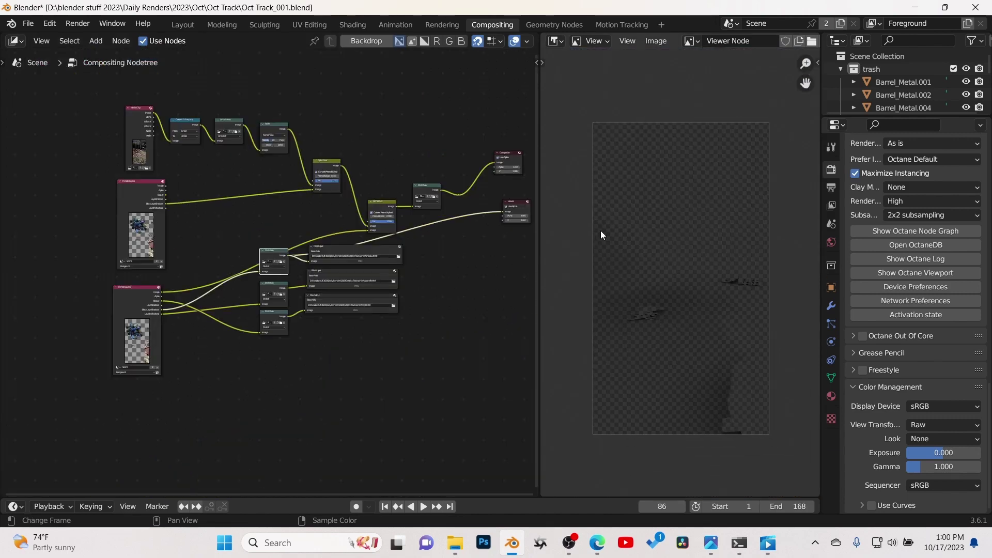
{"action": "scroll", "coordinate": [640, 274], "scroll_direction": "up", "scroll_amount": 2}
{"action": "scroll", "coordinate": [640, 274], "scroll_direction": "down", "scroll_amount": 1}
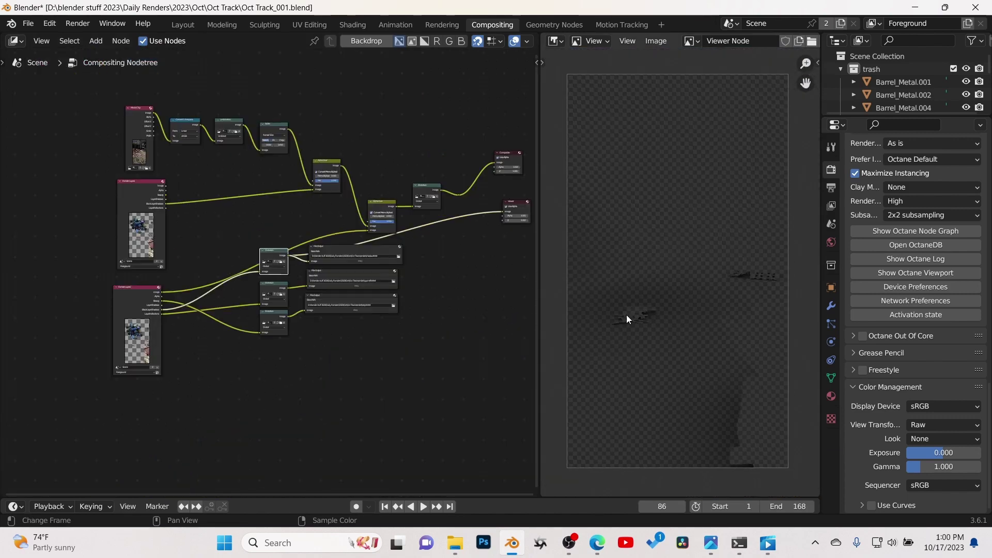
{"action": "scroll", "coordinate": [188, 305], "scroll_direction": "up", "scroll_amount": 1}
{"action": "scroll", "coordinate": [152, 262], "scroll_direction": "up", "scroll_amount": 3}
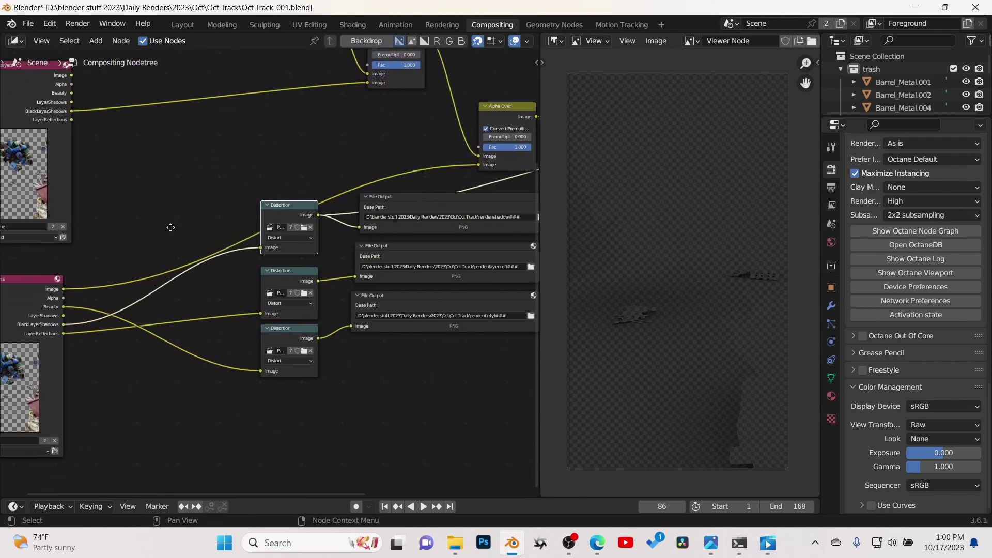
Preview the lower Render Layers node's Image pass in the viewer and inspect the edge of the lowest green barrel.
{"action": "left_click", "coordinate": [27, 281]}
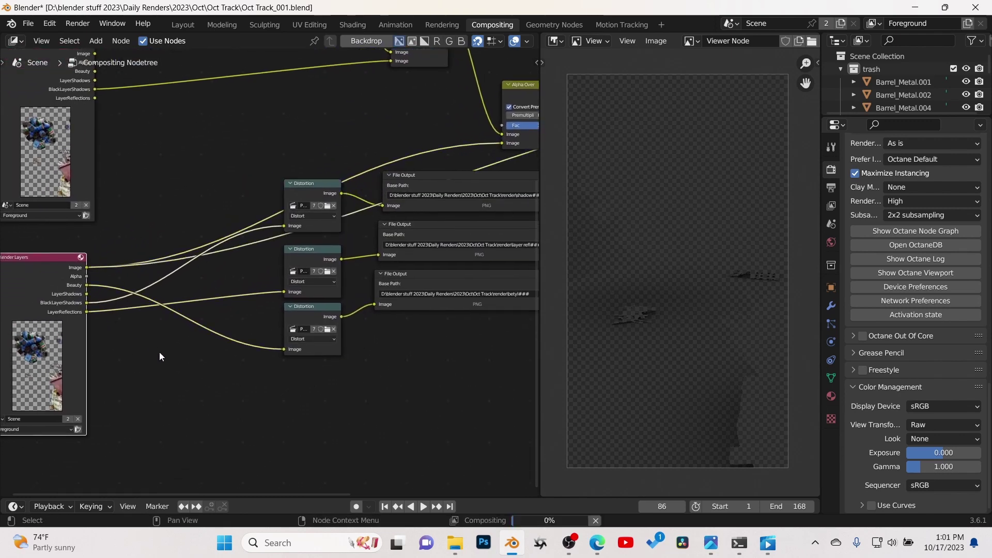
{"action": "scroll", "coordinate": [157, 353], "scroll_direction": "up", "scroll_amount": 2}
{"action": "scroll", "coordinate": [88, 284], "scroll_direction": "up", "scroll_amount": 1}
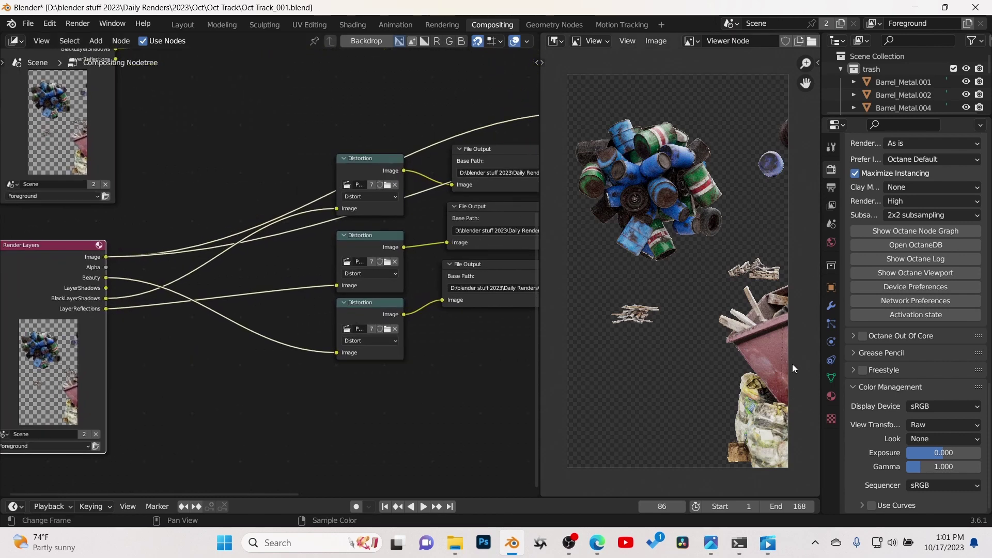
{"action": "scroll", "coordinate": [659, 173], "scroll_direction": "up", "scroll_amount": 4}
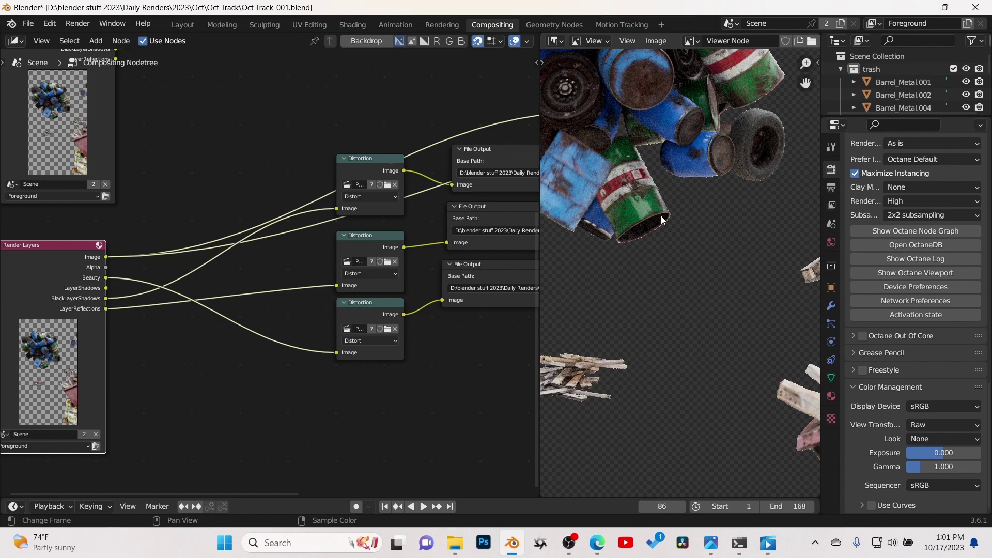
{"action": "scroll", "coordinate": [641, 238], "scroll_direction": "up", "scroll_amount": 5}
{"action": "middle_click_drag", "start_coordinate": [627, 201], "coordinate": [670, 245]}
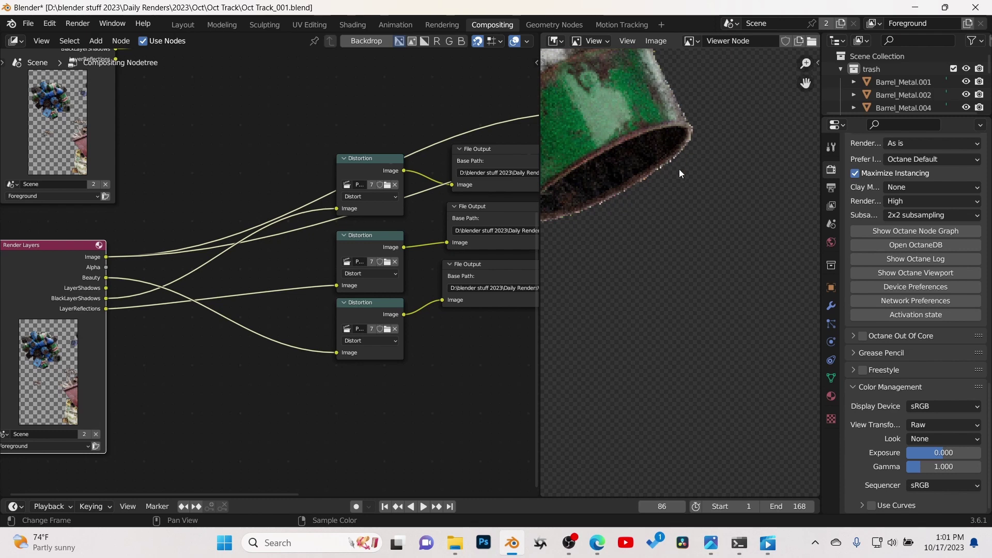
{"action": "middle_click_drag", "start_coordinate": [679, 169], "coordinate": [677, 200]}
Examine the Convert Premultiplied setting on the first Alpha Over node alongside the barrel edges in the viewer.
{"action": "middle_click_drag", "start_coordinate": [430, 122], "coordinate": [327, 293]}
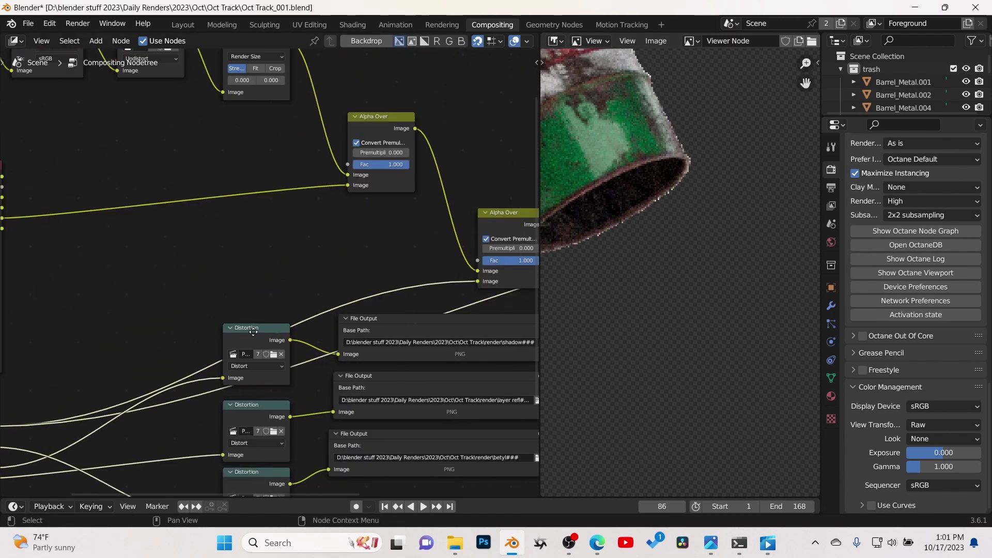
{"action": "scroll", "coordinate": [269, 327], "scroll_direction": "up", "scroll_amount": 4}
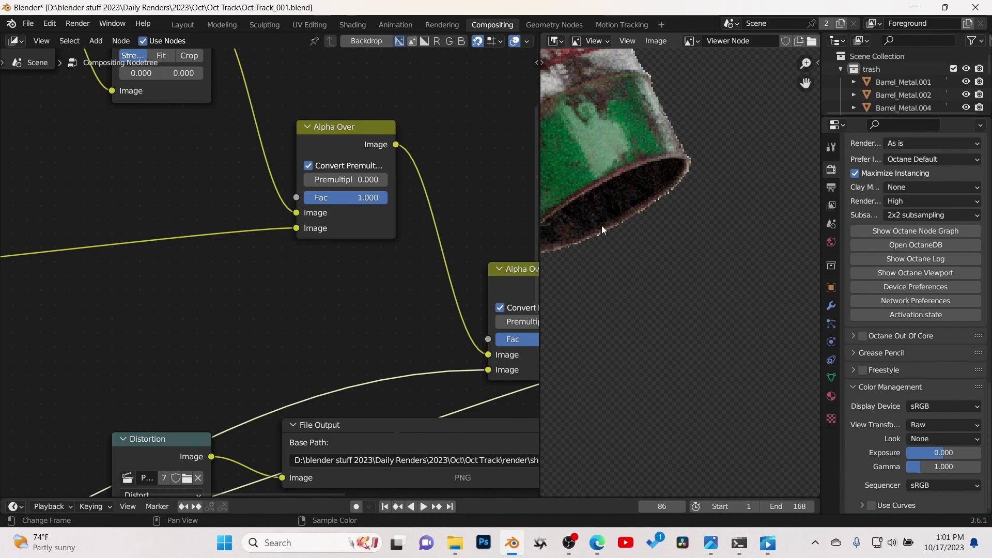
{"action": "scroll", "coordinate": [646, 196], "scroll_direction": "down", "scroll_amount": 4}
{"action": "scroll", "coordinate": [648, 219], "scroll_direction": "down", "scroll_amount": 3}
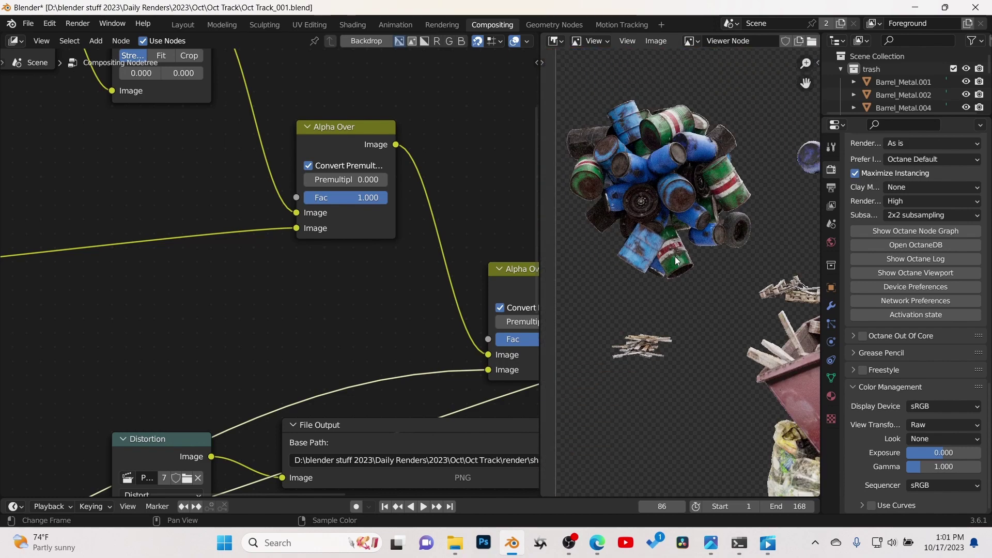
Cycle the viewer through the lower Render Layers node's Alpha, Beauty and LayerShadows passes and inspect the shadows.
{"action": "scroll", "coordinate": [506, 274], "scroll_direction": "down", "scroll_amount": 5, "text": "shift"}
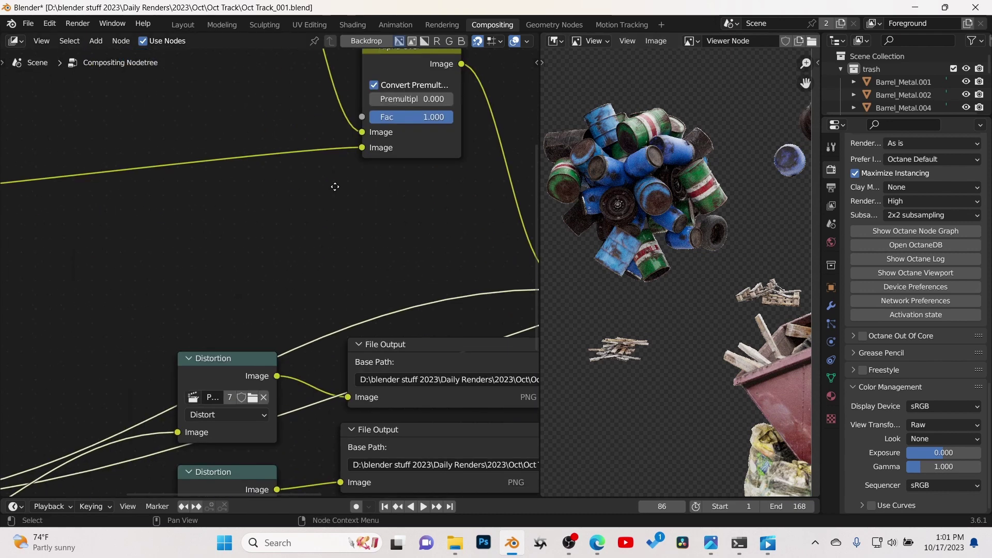
{"action": "scroll", "coordinate": [109, 222], "scroll_direction": "left", "scroll_amount": 8, "text": "ctrl"}
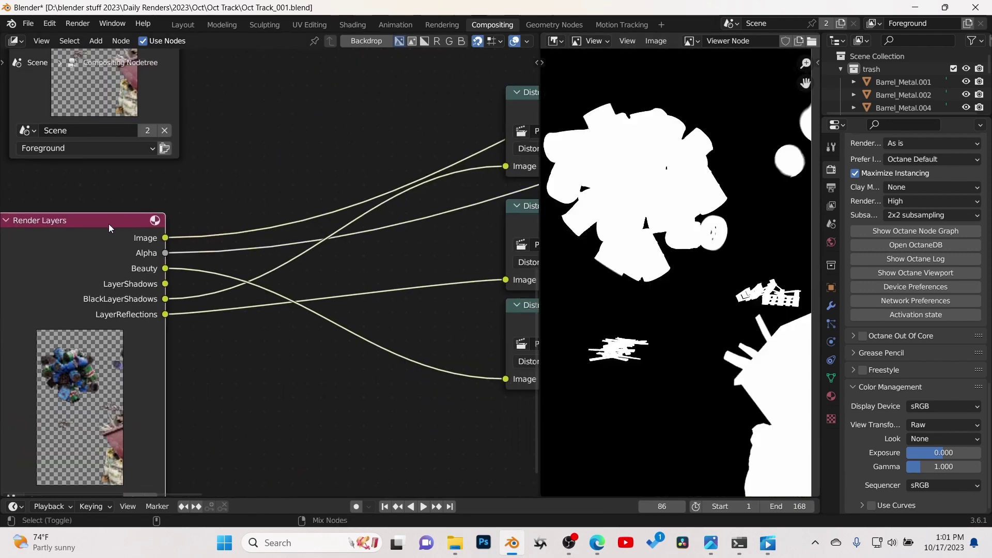
{"action": "key", "text": "ctrl+z"}
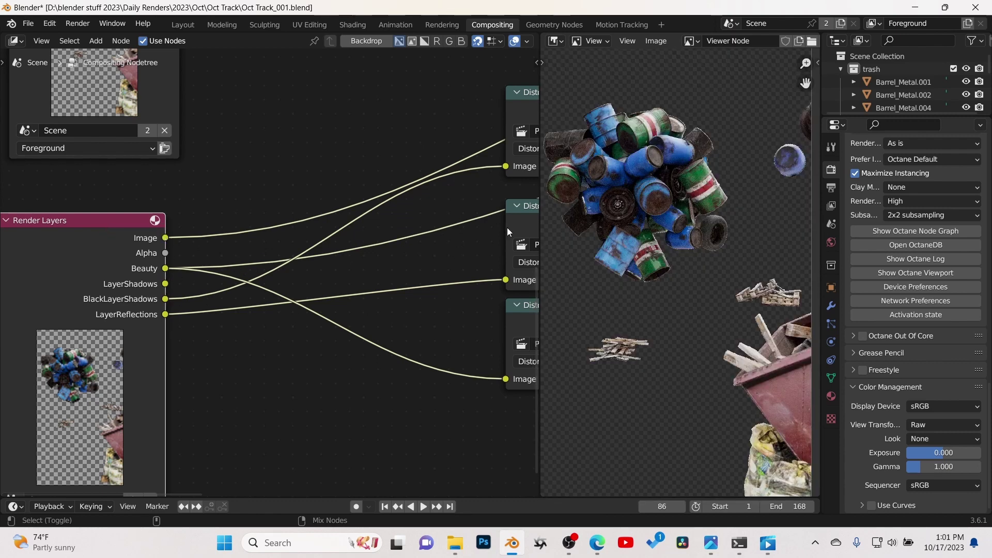
{"action": "key", "text": "ctrl+z"}
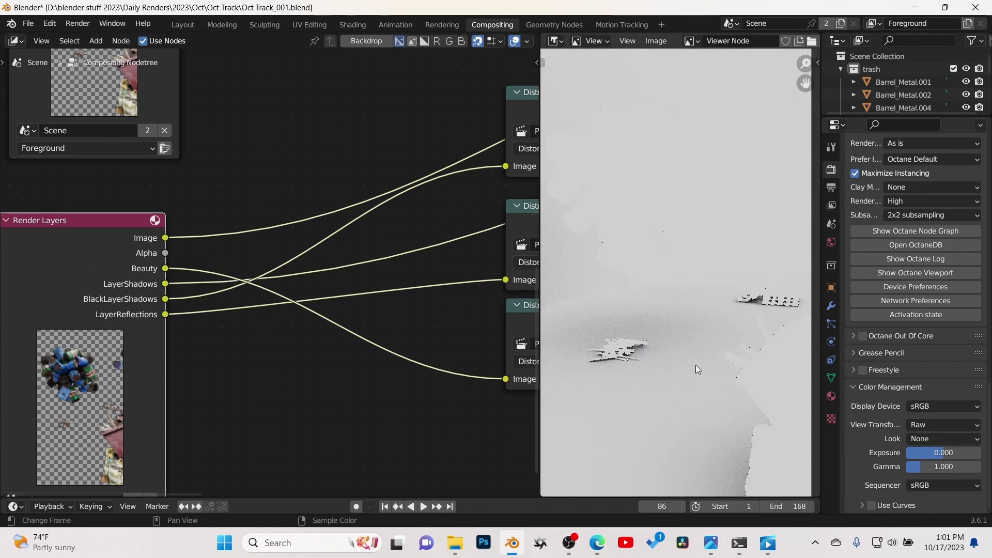
{"action": "scroll", "coordinate": [697, 364], "scroll_direction": "down", "scroll_amount": 1}
{"action": "middle_click_drag", "start_coordinate": [674, 314], "coordinate": [662, 291]}
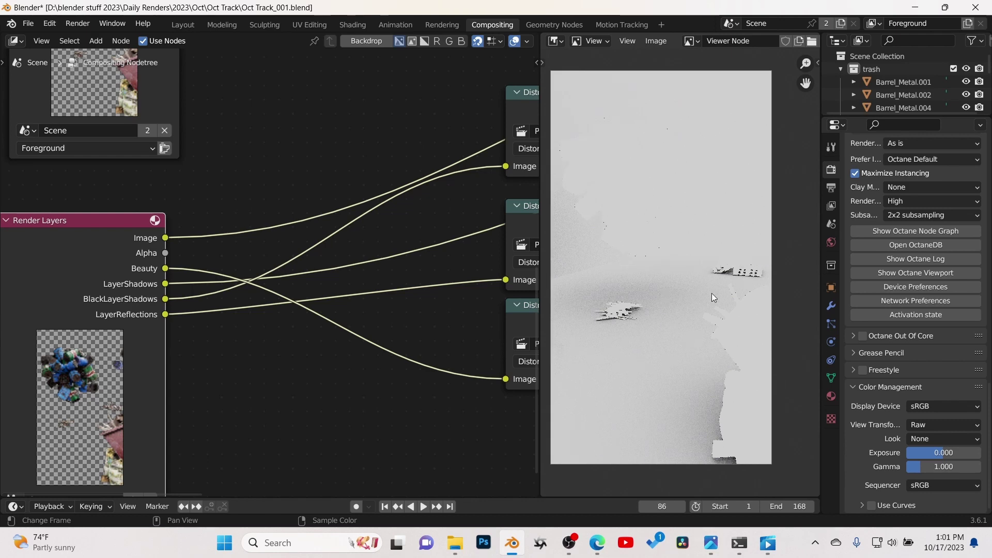
{"action": "mouse_move", "coordinate": [694, 348]}
{"action": "middle_mouse_down"}
{"action": "mouse_move", "coordinate": [680, 347]}
{"action": "mouse_move", "coordinate": [692, 353]}
{"action": "middle_mouse_up"}
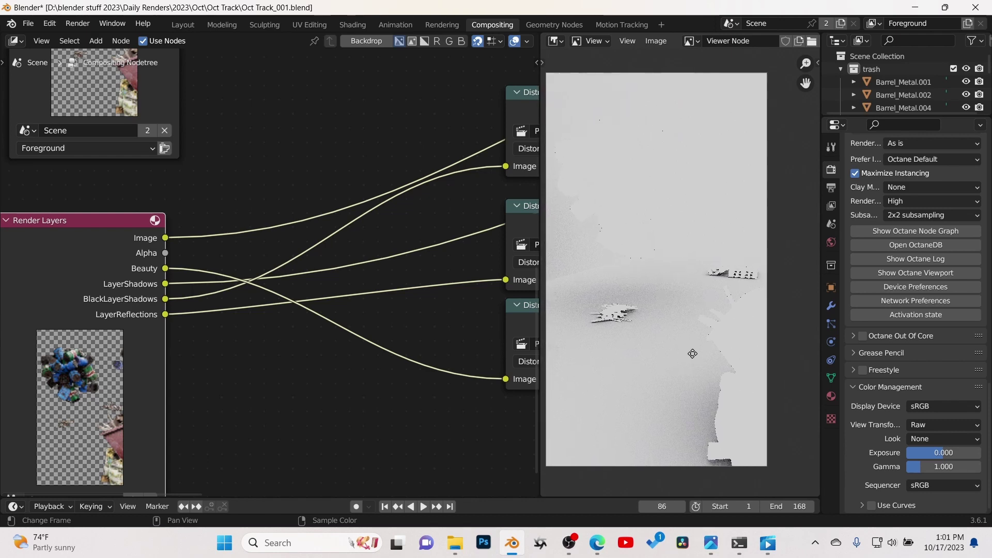
Preview the lower Render Layers node's BlackLayerShadows pass in the viewer and examine its transparent shadows.
{"action": "left_click", "coordinate": [343, 420]}
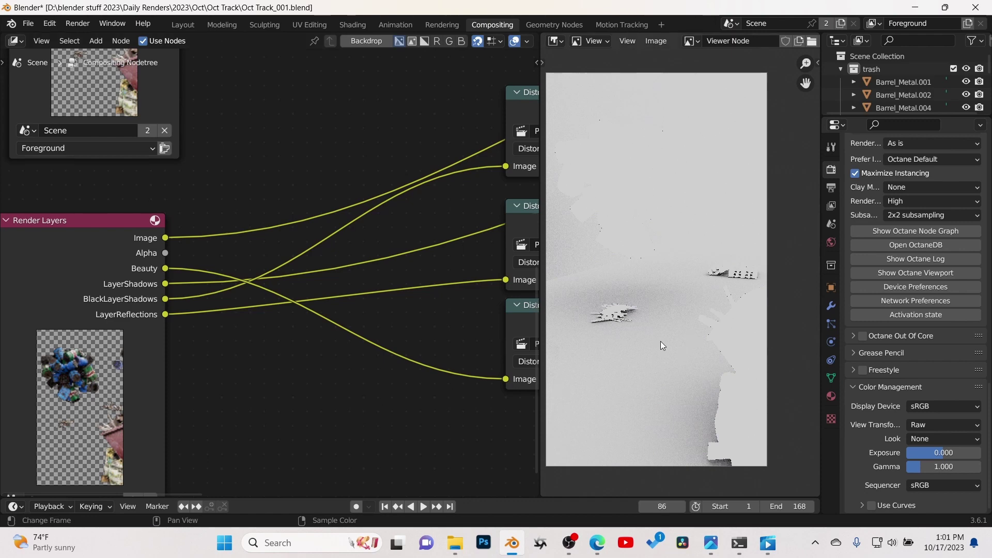
{"action": "scroll", "coordinate": [103, 305], "scroll_direction": "down", "scroll_amount": 2}
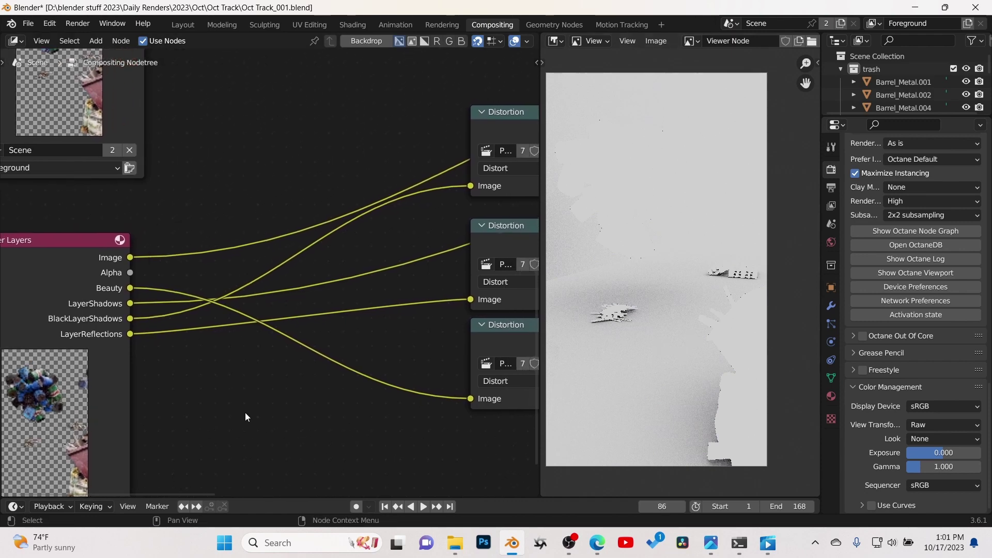
{"action": "left_click", "coordinate": [98, 297]}
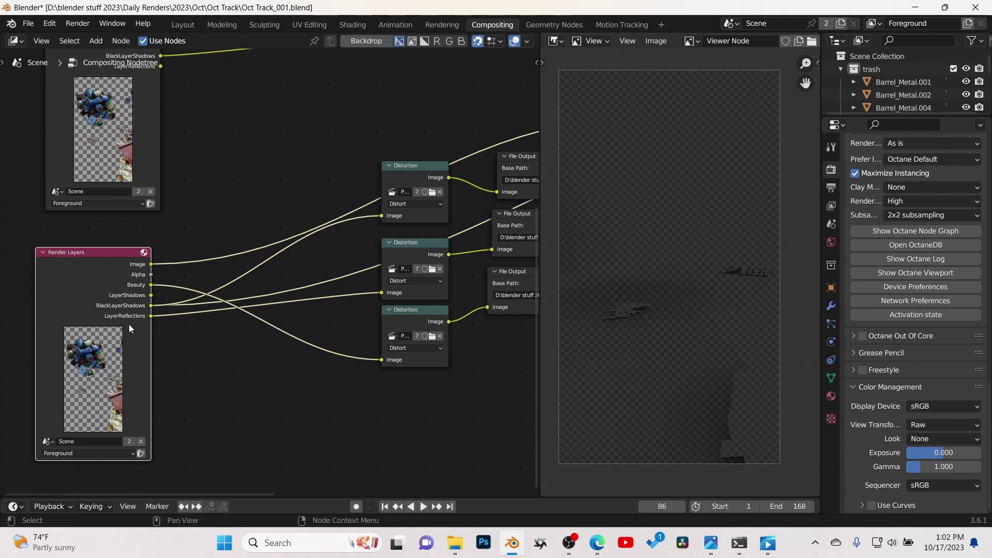
{"action": "scroll", "coordinate": [110, 306], "scroll_direction": "up", "scroll_amount": 2}
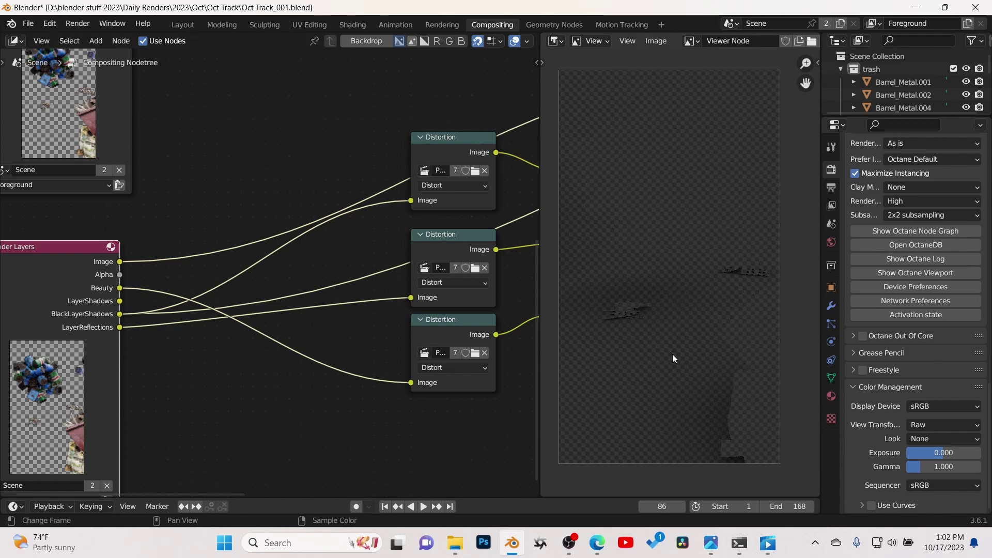
Preview the lower Render Layers node's LayerReflections pass and the lowest Distortion node's output in the viewer.
{"action": "scroll", "coordinate": [268, 396], "scroll_direction": "down", "scroll_amount": 5}
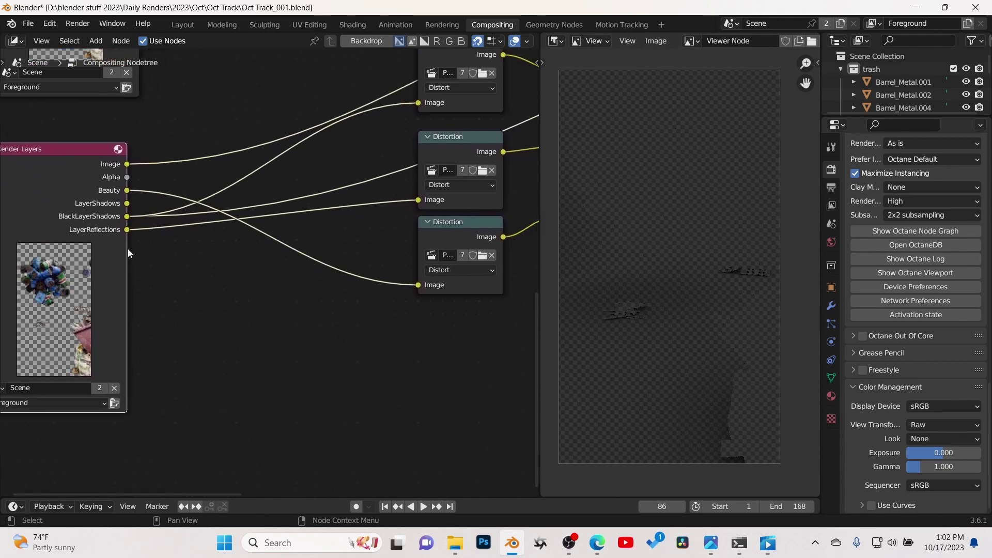
{"action": "left_click", "coordinate": [71, 207], "text": "ctrl+shift"}
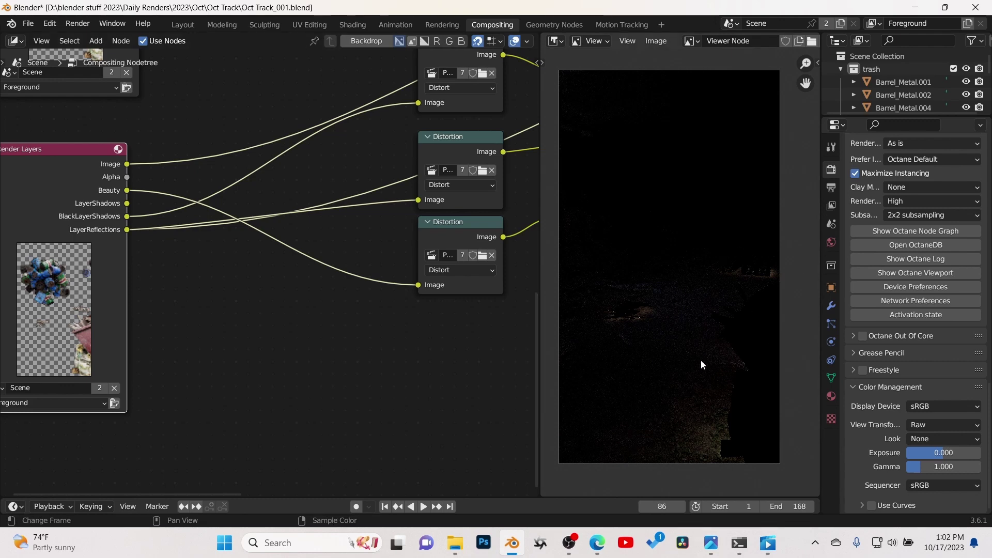
{"action": "middle_click_drag", "start_coordinate": [467, 373], "coordinate": [355, 396]}
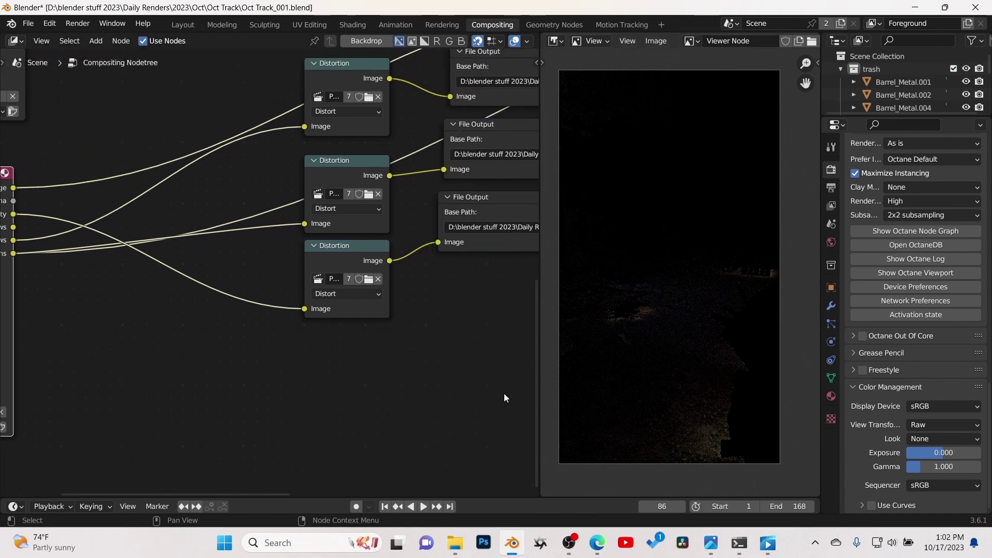
{"action": "left_click", "coordinate": [349, 257], "text": "ctrl+shift"}
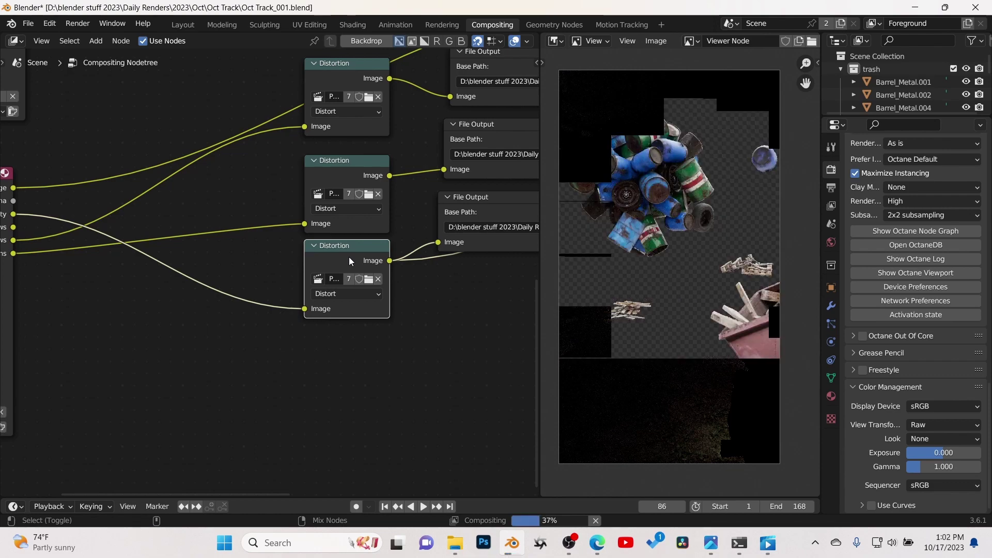
{"action": "scroll", "coordinate": [411, 299], "scroll_direction": "down", "scroll_amount": 3}
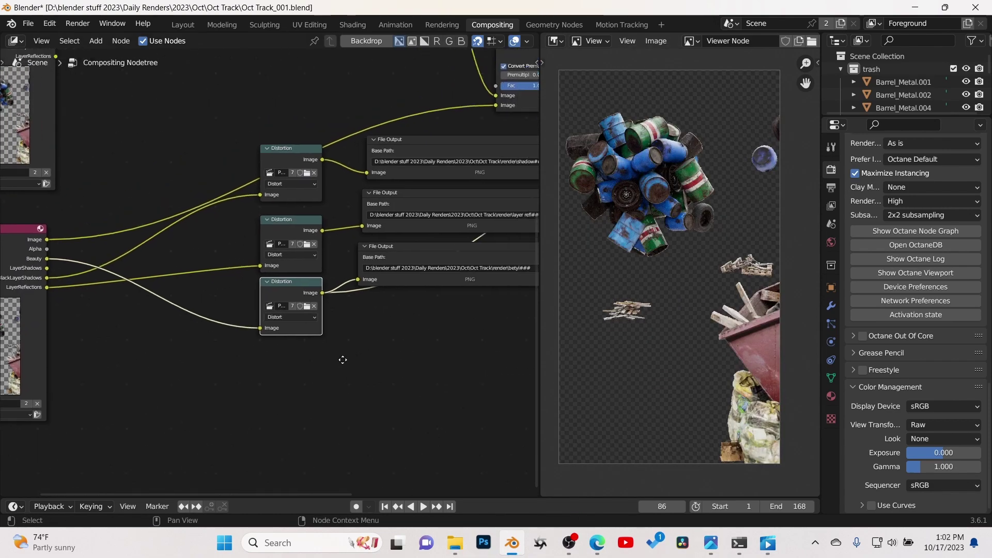
Inspect the three File Output nodes and their base paths for the shadow, layer reflection and beauty passes.
{"action": "middle_click_drag", "start_coordinate": [438, 347], "coordinate": [375, 374]}
{"action": "scroll", "coordinate": [369, 376], "scroll_direction": "up", "scroll_amount": 3}
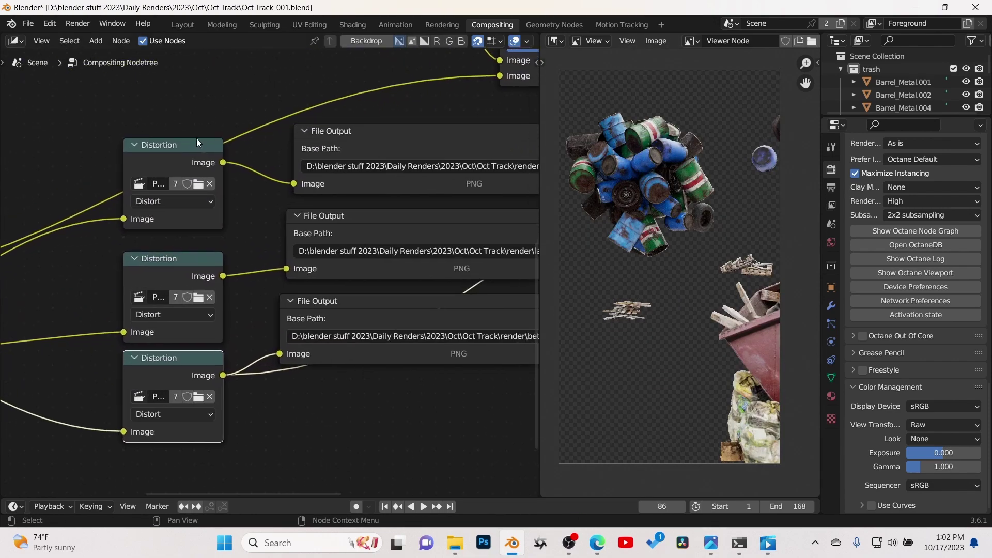
{"action": "left_click", "coordinate": [395, 139]}
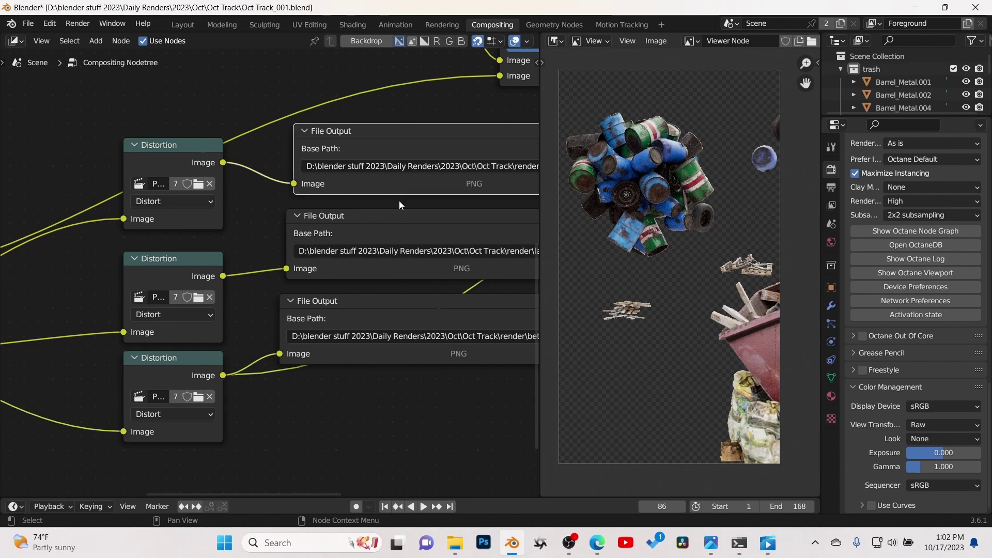
{"action": "left_click", "coordinate": [397, 222]}
{"action": "left_click", "coordinate": [392, 305]}
{"action": "middle_click_drag", "start_coordinate": [439, 408], "coordinate": [297, 415]}
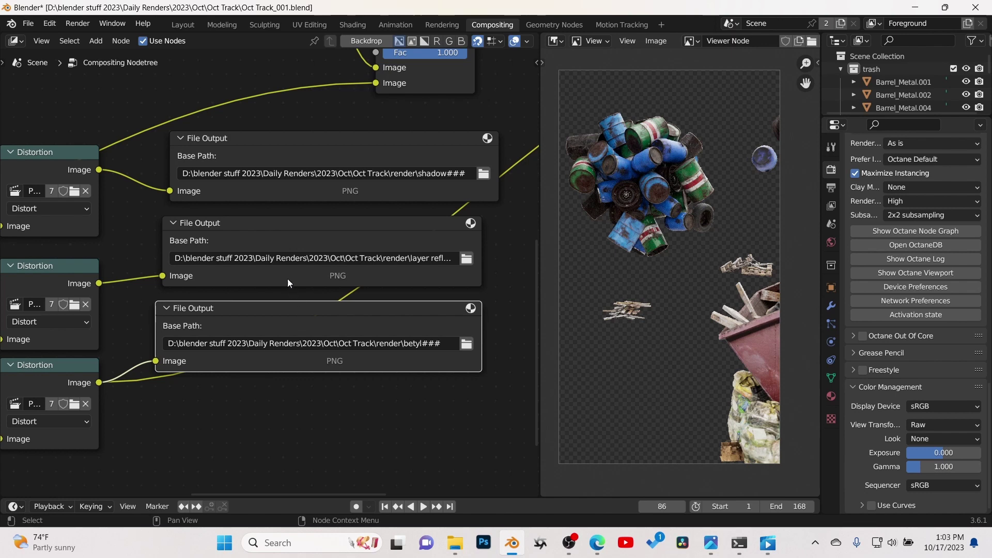
{"action": "left_click", "coordinate": [298, 155]}
{"action": "left_click", "coordinate": [288, 240]}
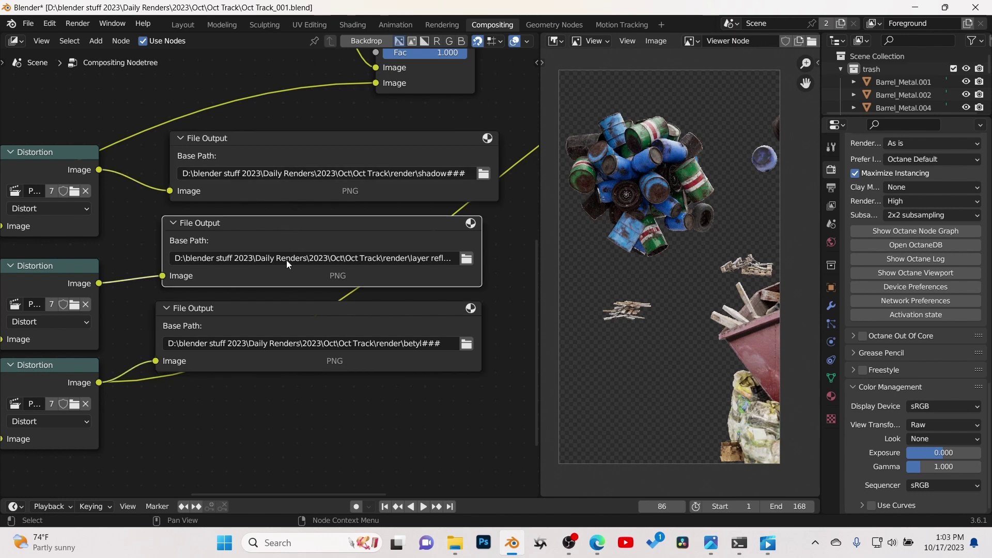
{"action": "left_click", "coordinate": [287, 320]}
{"action": "left_click", "coordinate": [291, 224]}
{"action": "left_click", "coordinate": [312, 150]}
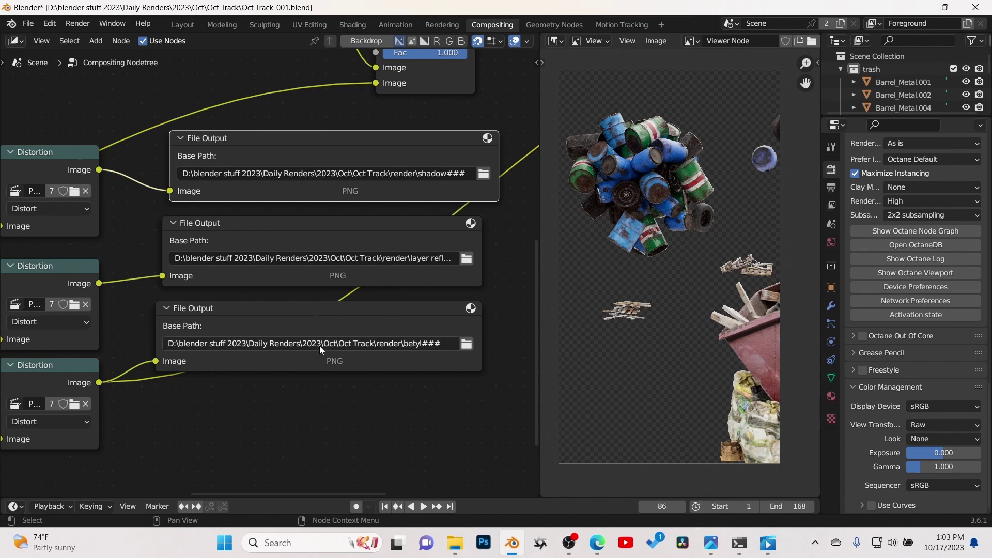
{"action": "left_click", "coordinate": [242, 317]}
Trace the links from both Render Layers nodes through the Distortion nodes to the File Output and Alpha Over nodes.
{"action": "middle_click_drag", "start_coordinate": [205, 411], "coordinate": [282, 372]}
{"action": "middle_click_drag", "start_coordinate": [59, 371], "coordinate": [303, 314]}
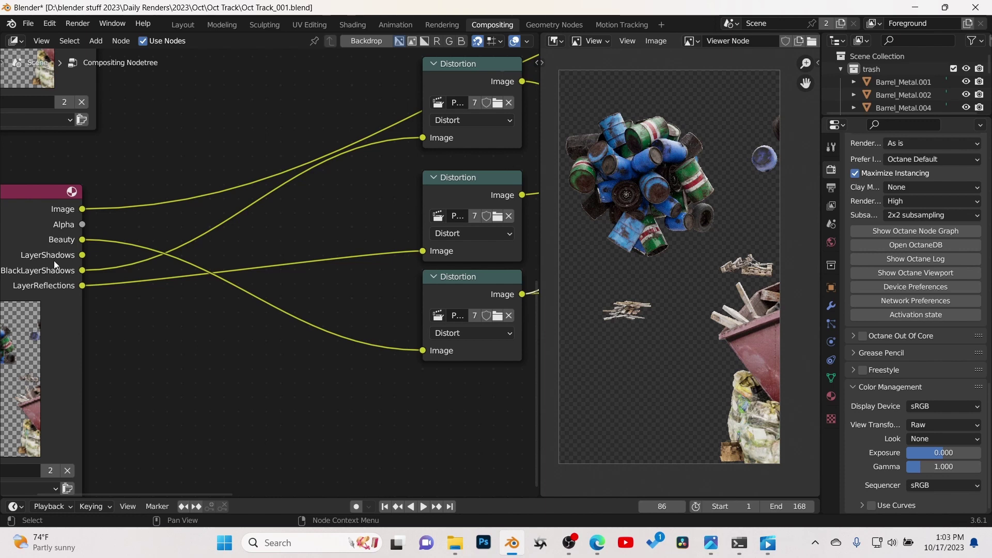
{"action": "middle_click_drag", "start_coordinate": [73, 252], "coordinate": [351, 339]}
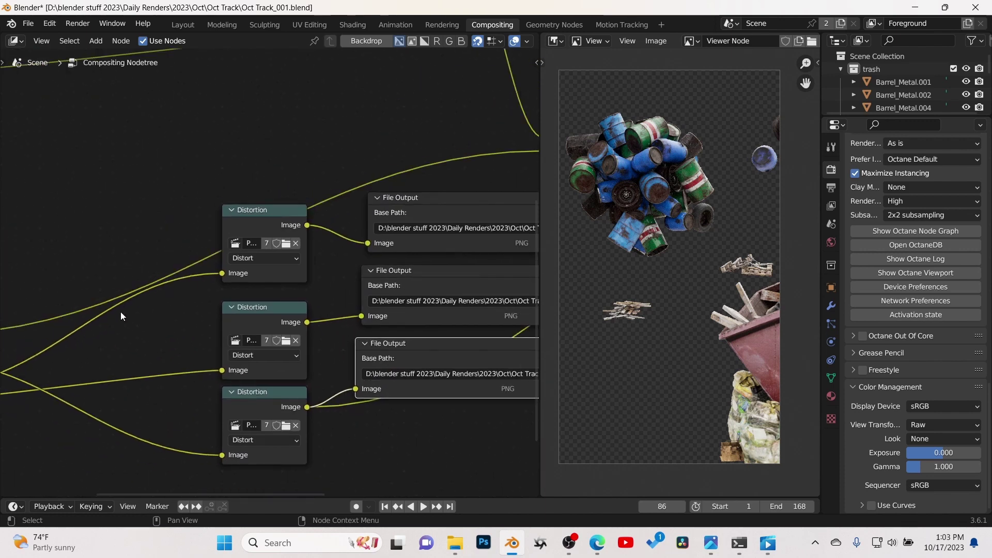
{"action": "scroll", "coordinate": [124, 315], "scroll_direction": "down", "scroll_amount": 3}
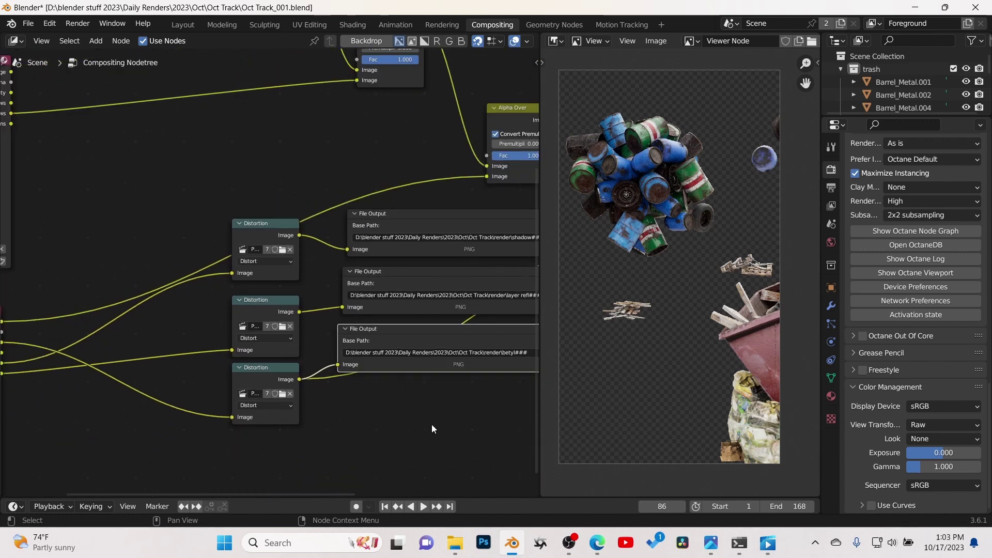
{"action": "scroll", "coordinate": [432, 414], "scroll_direction": "up", "scroll_amount": 2}
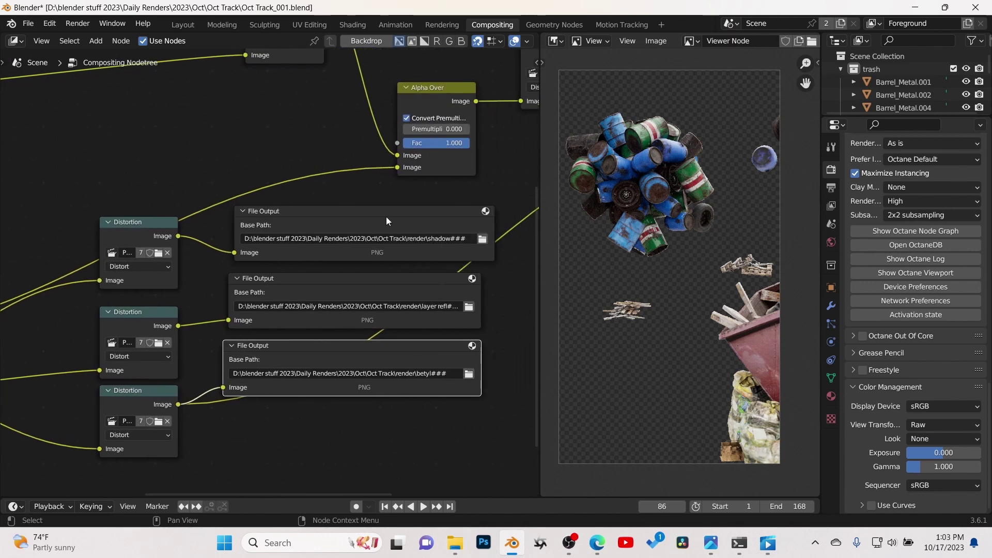
{"action": "scroll", "coordinate": [373, 355], "scroll_direction": "down", "scroll_amount": 4}
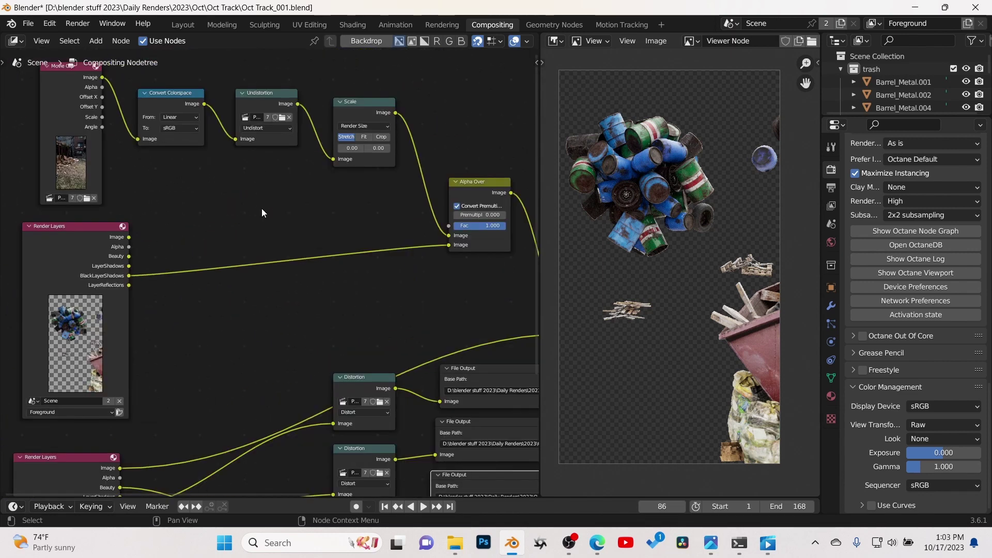
{"action": "middle_click_drag", "start_coordinate": [262, 209], "coordinate": [264, 148]}
{"action": "scroll", "coordinate": [325, 201], "scroll_direction": "down", "scroll_amount": 4}
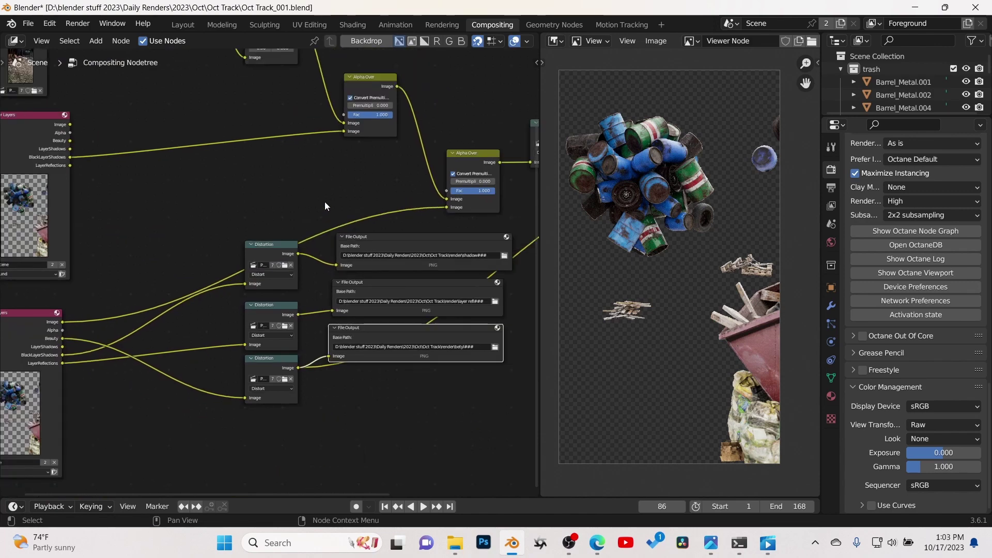
Preview the final composite in the viewer from the reroute after the last Distortion node.
{"action": "middle_click_drag", "start_coordinate": [324, 188], "coordinate": [485, 281]}
{"action": "middle_click_drag", "start_coordinate": [417, 309], "coordinate": [394, 295]}
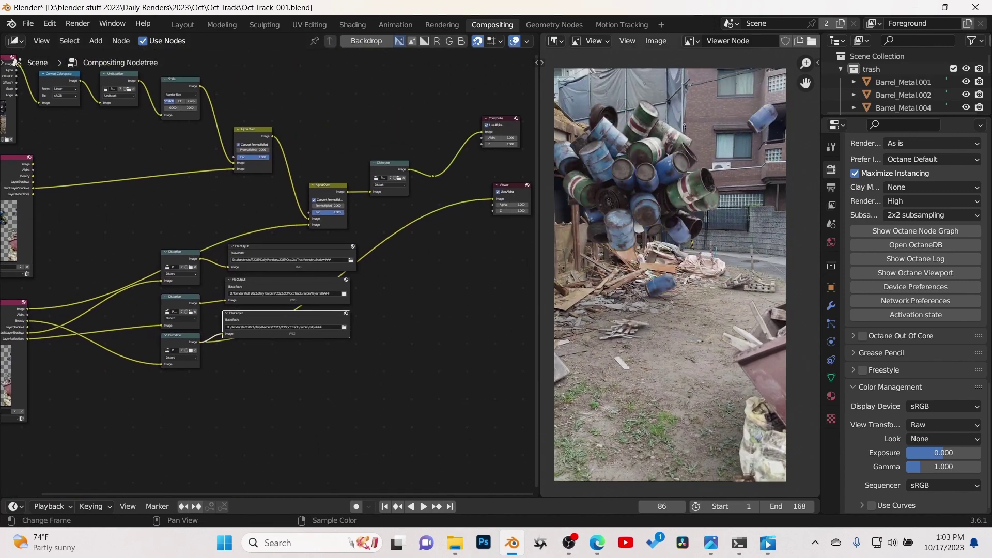
{"action": "middle_click_drag", "start_coordinate": [507, 321], "coordinate": [504, 388]}
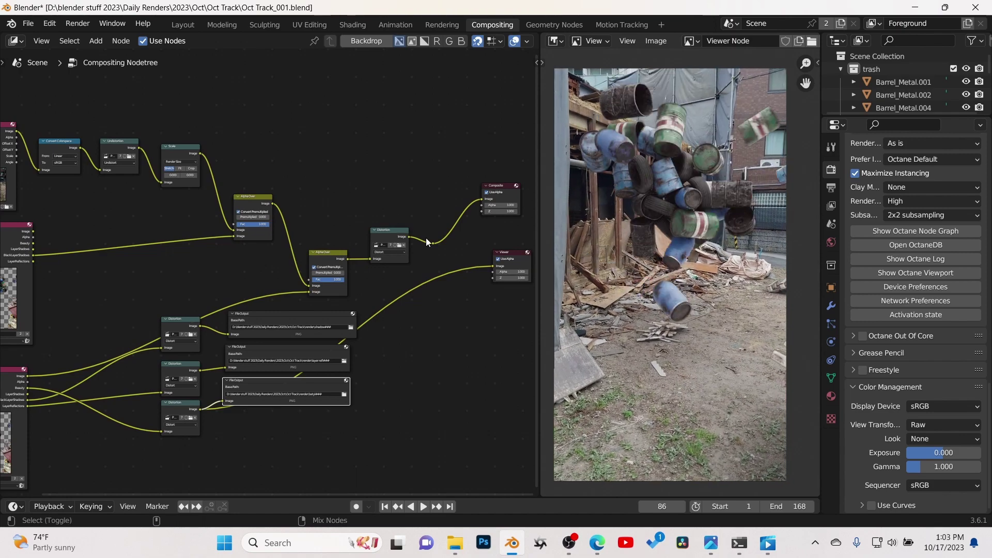
{"action": "left_click", "coordinate": [432, 243], "text": "ctrl+shift"}
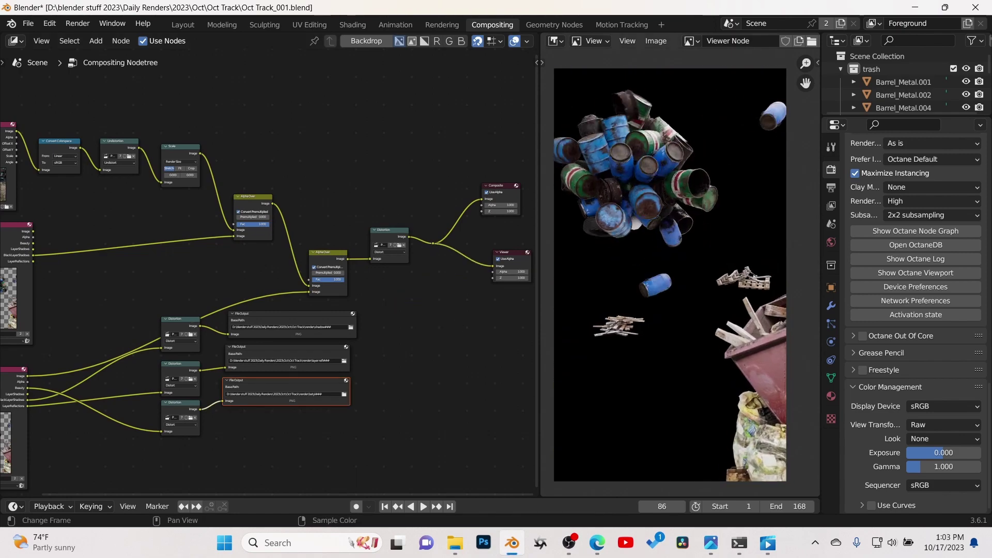
Select all three File Output nodes and compare them with the Render Layers passes that feed them.
{"action": "middle_click_drag", "start_coordinate": [389, 264], "coordinate": [344, 270]}
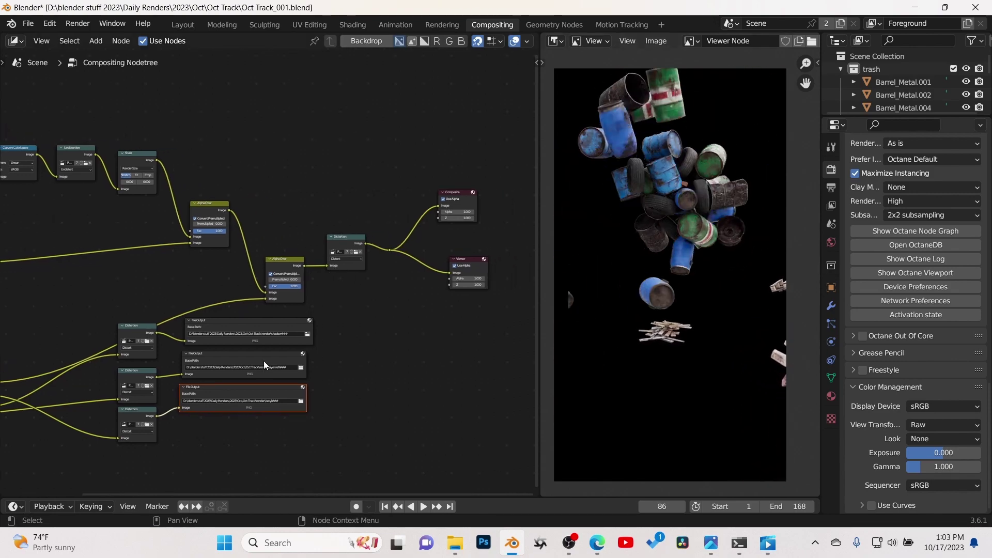
{"action": "left_click_drag", "start_coordinate": [377, 411], "coordinate": [287, 315]}
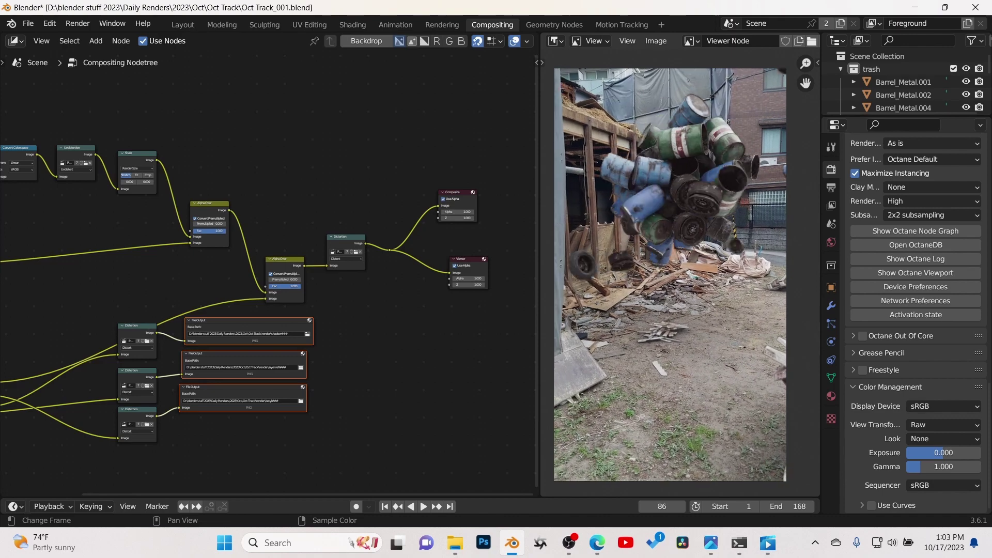
{"action": "scroll", "coordinate": [373, 274], "scroll_direction": "up", "scroll_amount": 3}
{"action": "middle_click_drag", "start_coordinate": [314, 215], "coordinate": [309, 125]}
{"action": "middle_click_drag", "start_coordinate": [218, 230], "coordinate": [296, 252]}
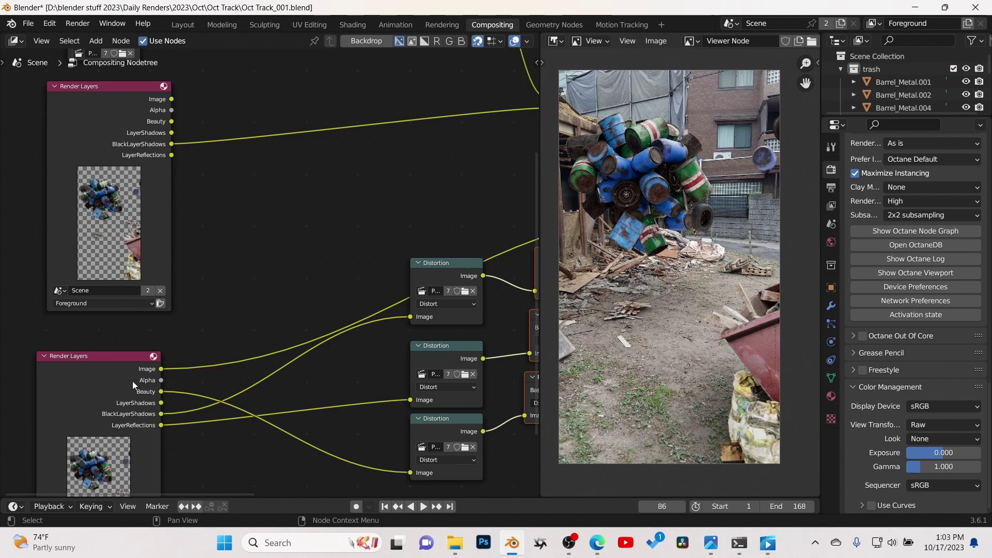
Examine the composited barrels and dumpster in the viewer alongside the Alpha Over chain.
{"action": "scroll", "coordinate": [232, 295], "scroll_direction": "right", "scroll_amount": 10}
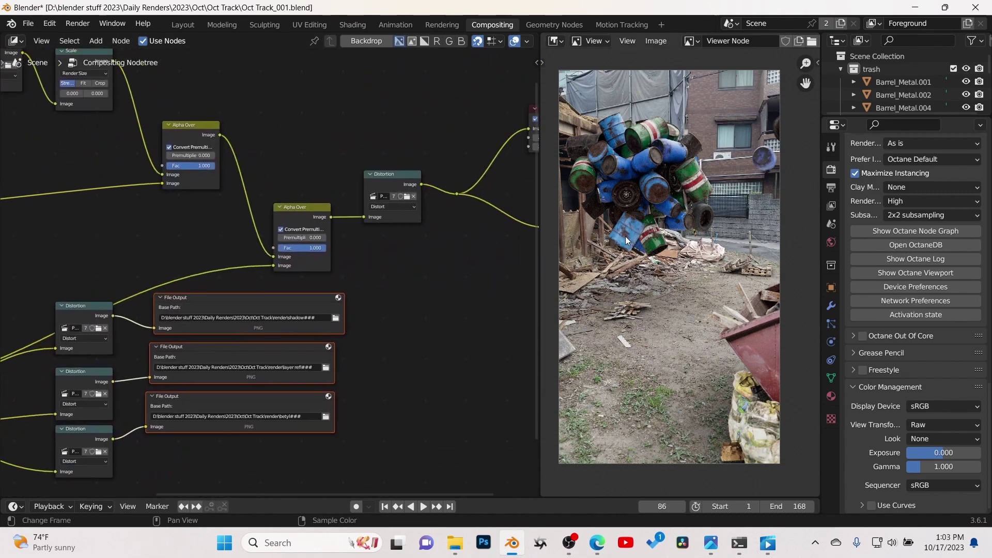
{"action": "scroll", "coordinate": [679, 323], "scroll_direction": "up", "scroll_amount": 2}
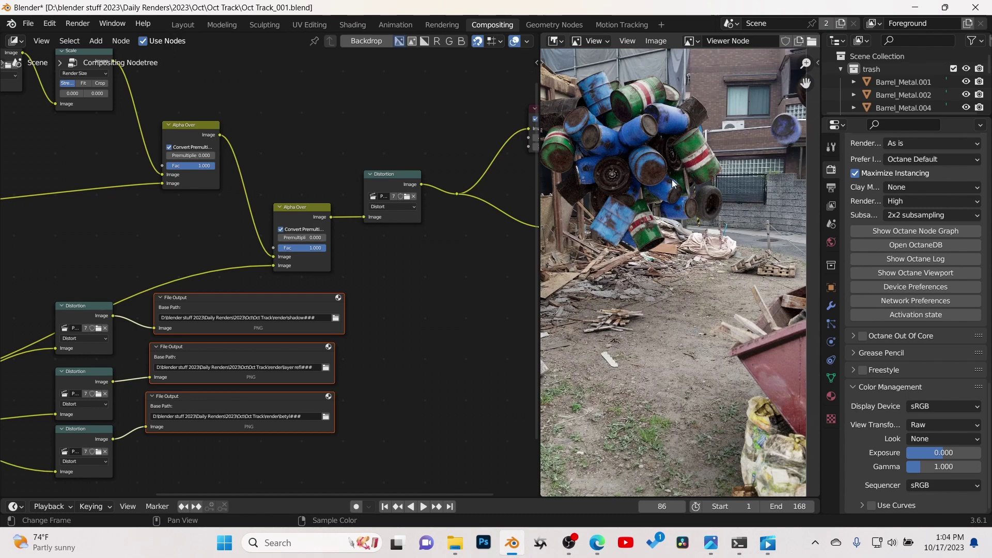
{"action": "scroll", "coordinate": [744, 320], "scroll_direction": "down", "scroll_amount": 2}
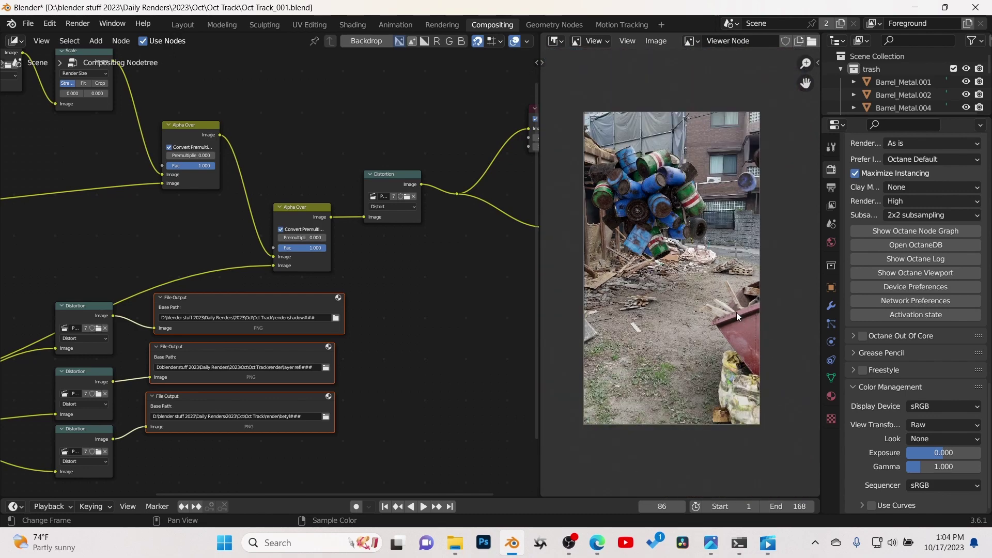
{"action": "scroll", "coordinate": [491, 361], "scroll_direction": "down", "scroll_amount": 2}
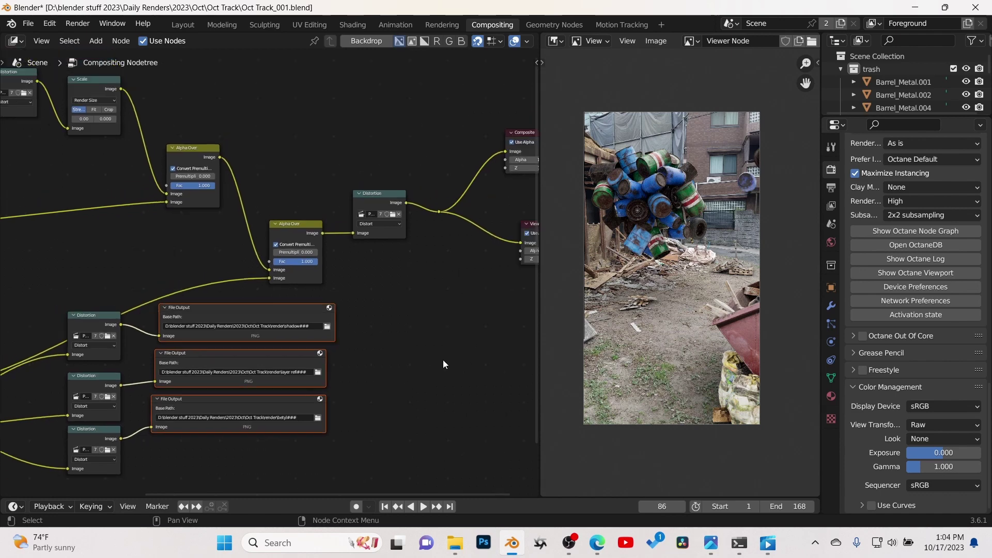
{"action": "middle_click_drag", "start_coordinate": [442, 359], "coordinate": [495, 287]}
{"action": "middle_click_drag", "start_coordinate": [41, 233], "coordinate": [374, 224]}
Switch to the Layout workspace and check the Octane Render layer ID of the background wall plane and the pole.
{"action": "left_click", "coordinate": [181, 24]}
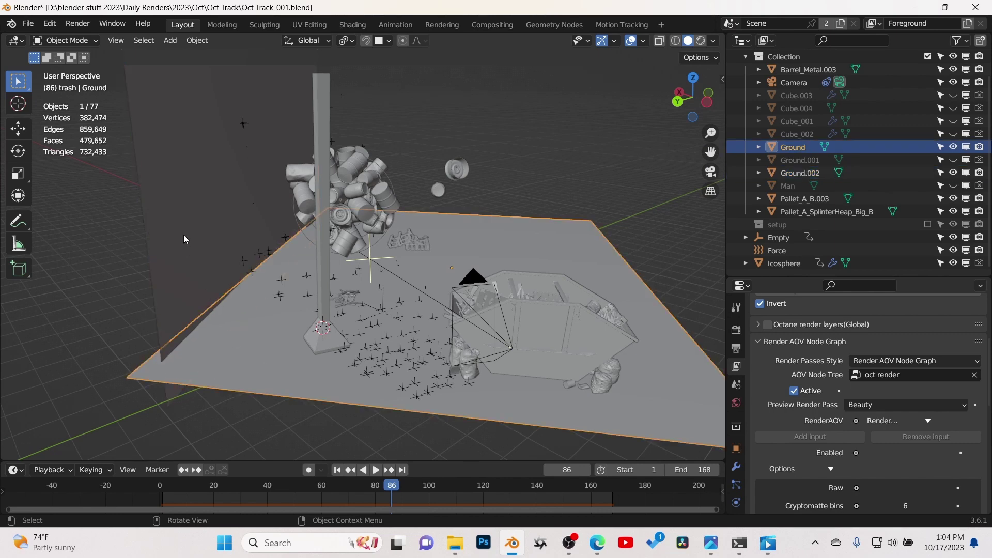
{"action": "left_click", "coordinate": [178, 252]}
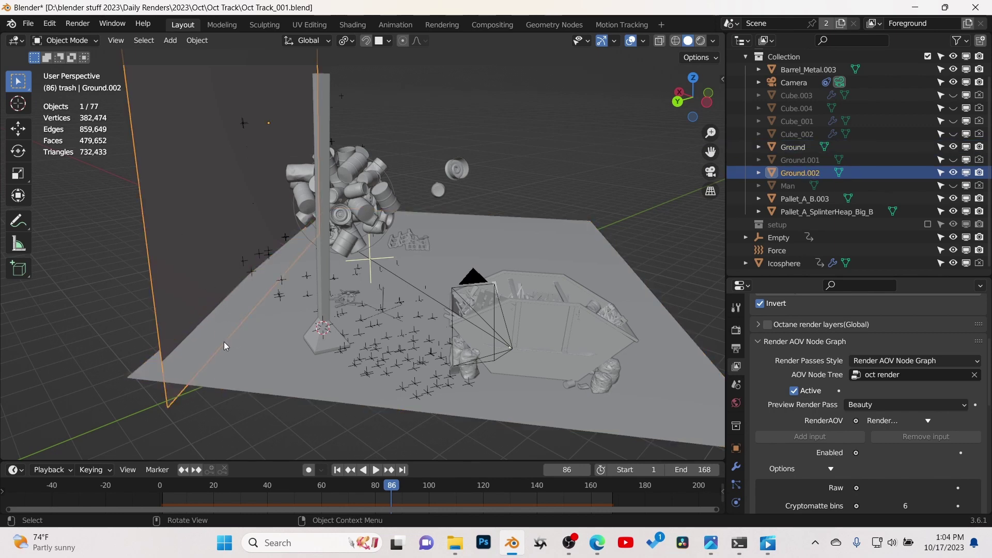
{"action": "left_click", "coordinate": [736, 448]}
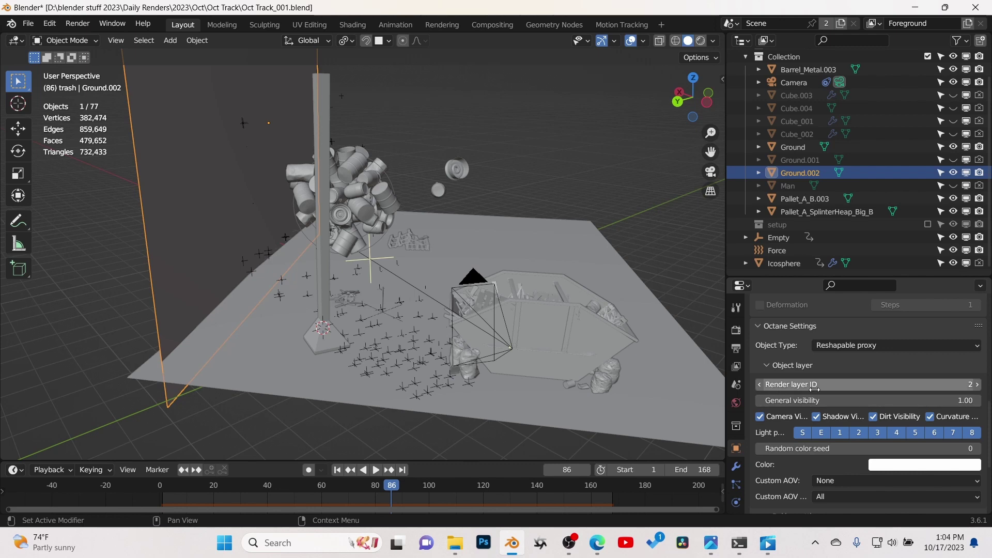
{"action": "key", "text": "ctrl+z"}
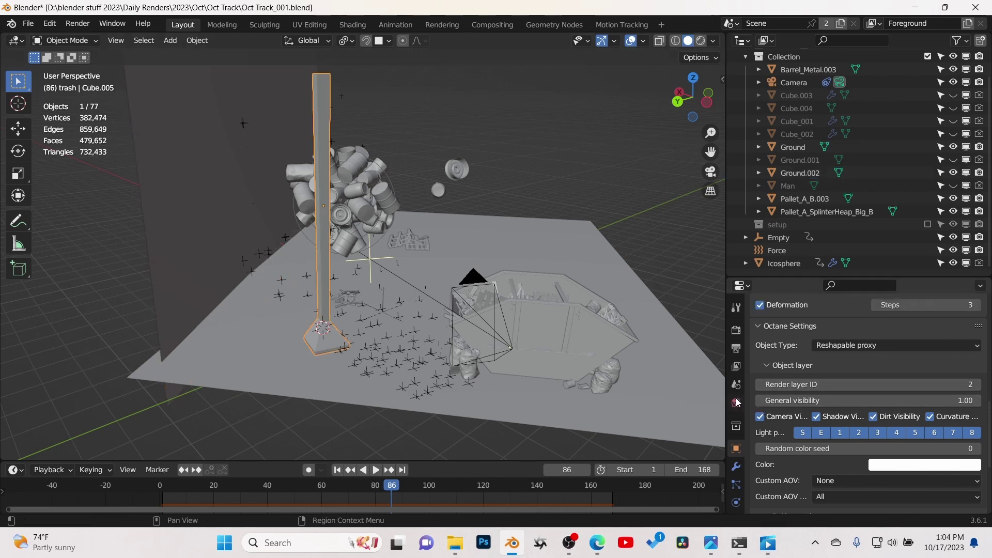
Review the Foreground view layer's Octane render layer settings and collapse the Render AOV Node Graph section.
{"action": "left_click", "coordinate": [736, 370]}
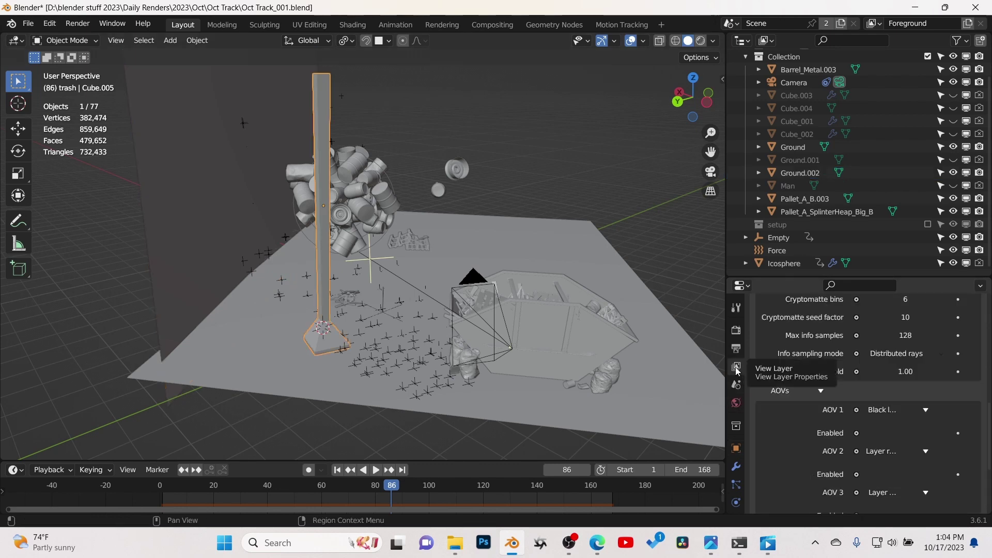
{"action": "scroll", "coordinate": [766, 386], "scroll_direction": "up", "scroll_amount": 8}
{"action": "scroll", "coordinate": [804, 401], "scroll_direction": "up", "scroll_amount": 7}
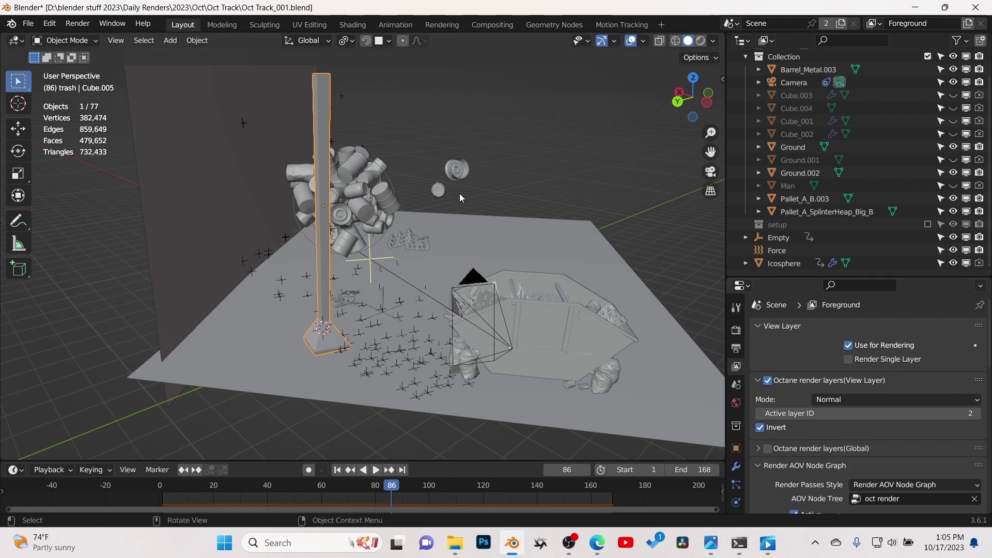
{"action": "scroll", "coordinate": [490, 232], "scroll_direction": "down", "scroll_amount": 2}
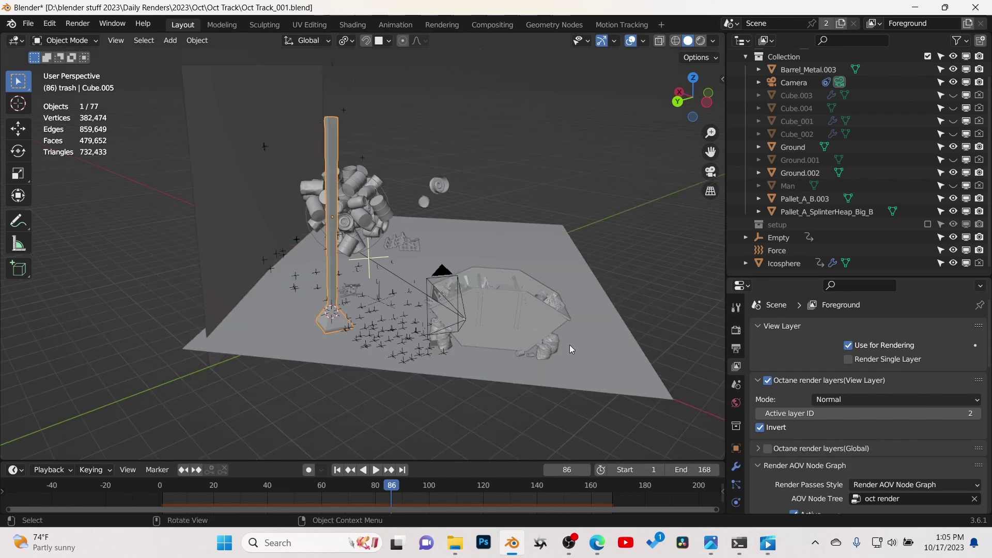
{"action": "scroll", "coordinate": [786, 455], "scroll_direction": "down", "scroll_amount": 1}
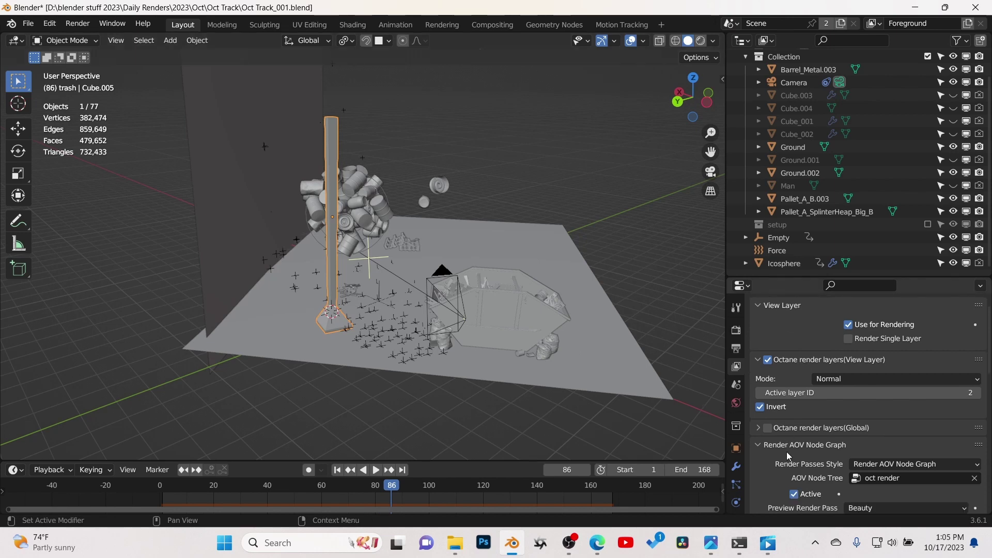
{"action": "left_click", "coordinate": [764, 447]}
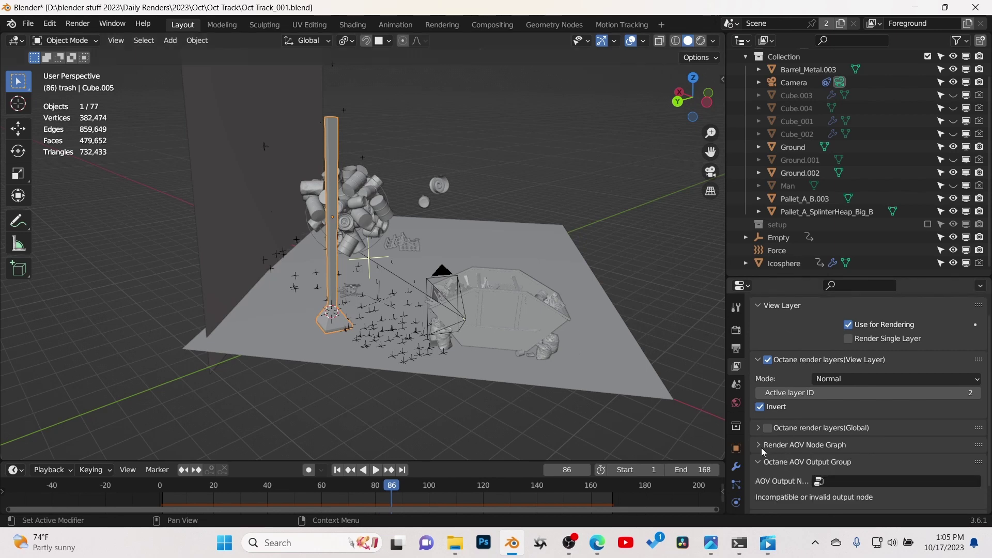
Expand the Foreground view layer's Render AOV Node Graph settings and choose Render AOV Node Graph as passes style, with the oct render node tree.
{"action": "left_click", "coordinate": [763, 448]}
{"action": "left_click", "coordinate": [903, 466]}
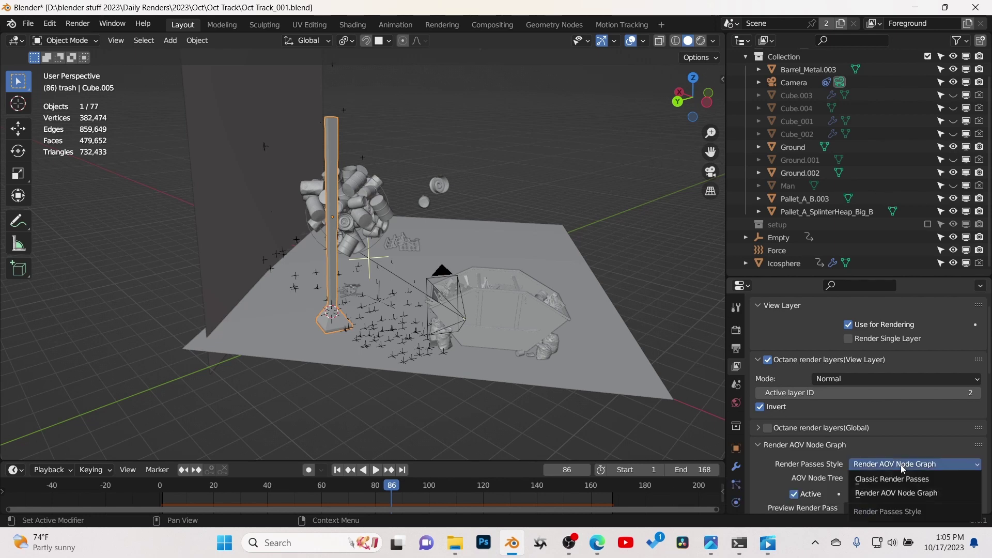
{"action": "left_click", "coordinate": [901, 494]}
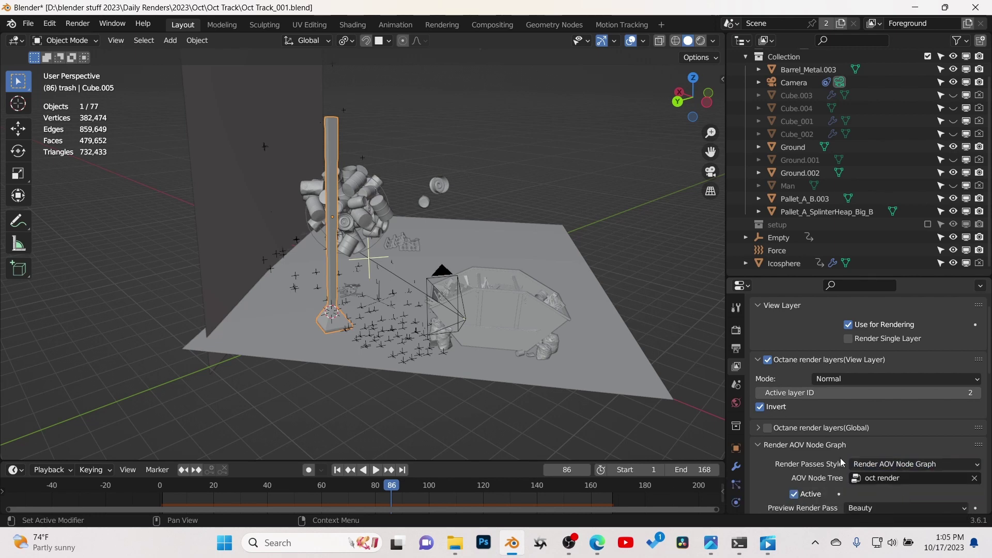
{"action": "left_click", "coordinate": [893, 479]}
{"action": "key", "text": "Return"}
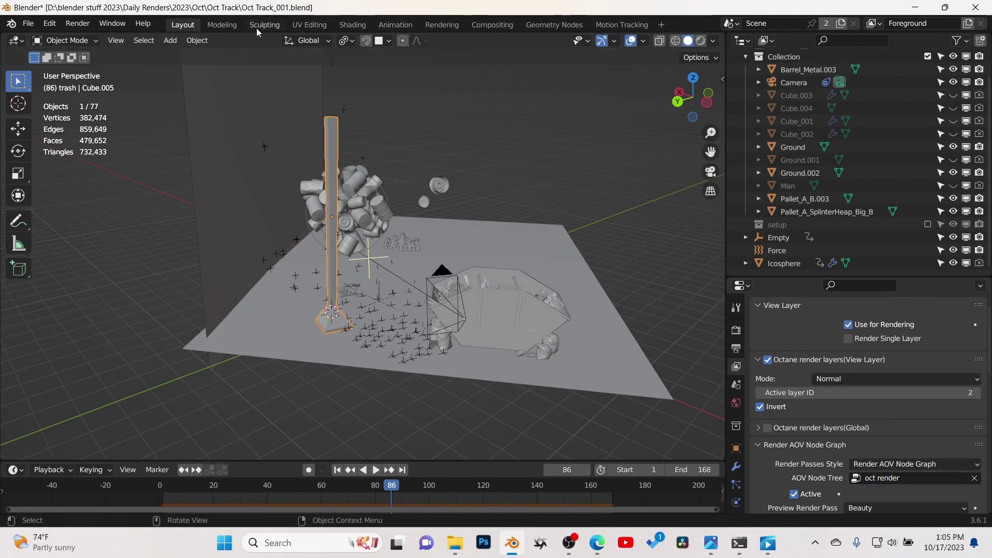
Open the Octane Render AOV editor in the Shading workspace and quick-add a new AOV node tree.
{"action": "left_click", "coordinate": [352, 25]}
{"action": "left_click", "coordinate": [15, 317]}
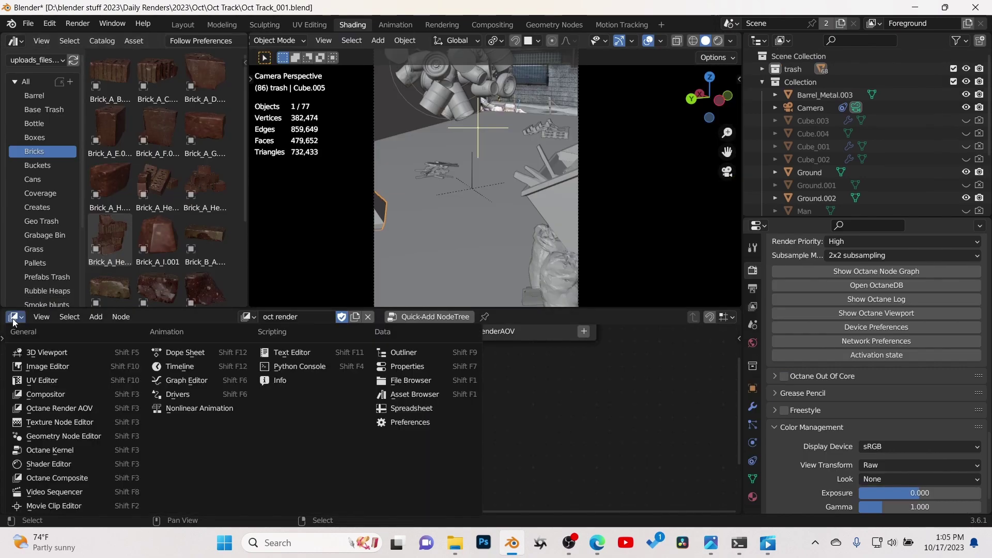
{"action": "left_click", "coordinate": [48, 409]}
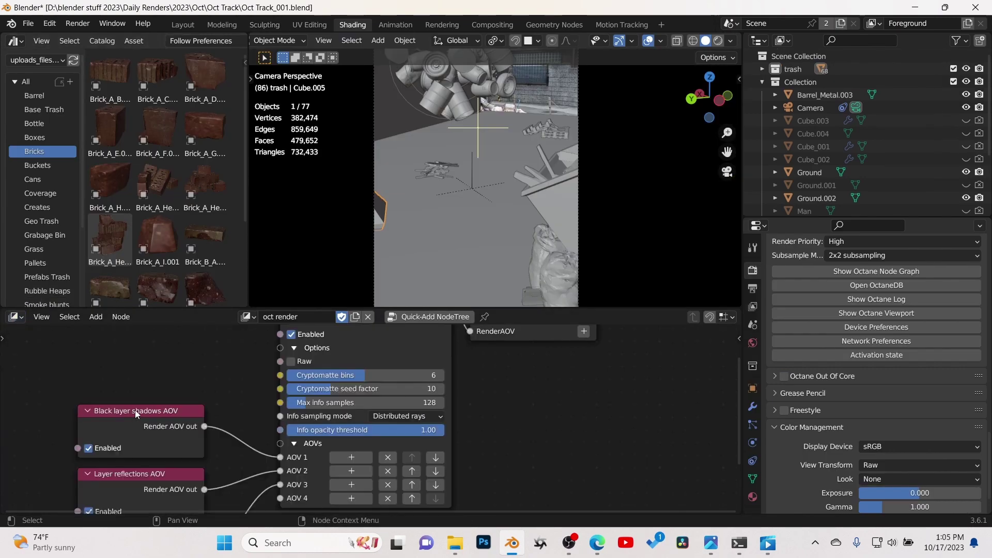
{"action": "left_click", "coordinate": [430, 316]}
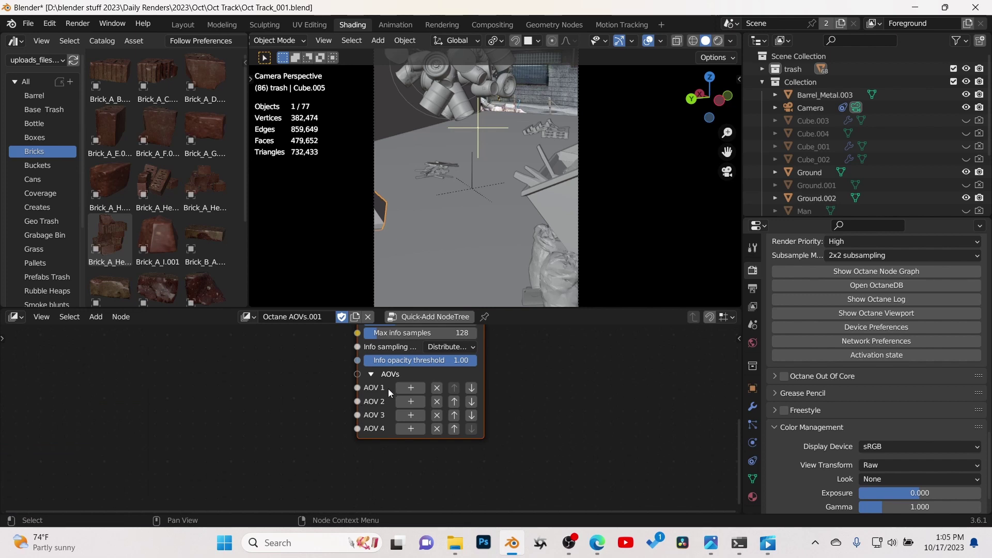
Add a Layer shadows AOV node from the Render layer category to the AOV 1 input of the new tree.
{"action": "left_click", "coordinate": [416, 393]}
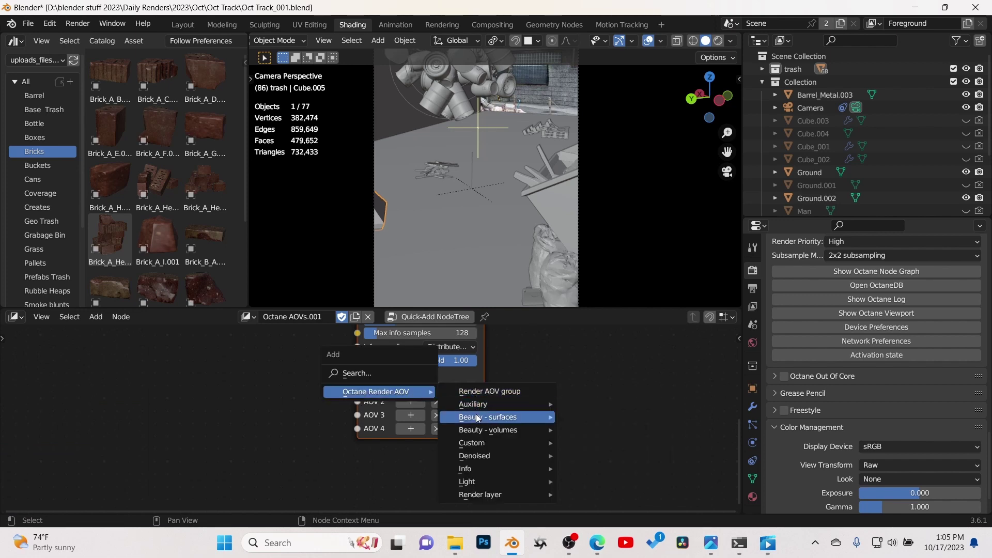
{"action": "mouse_move", "coordinate": [477, 421]}
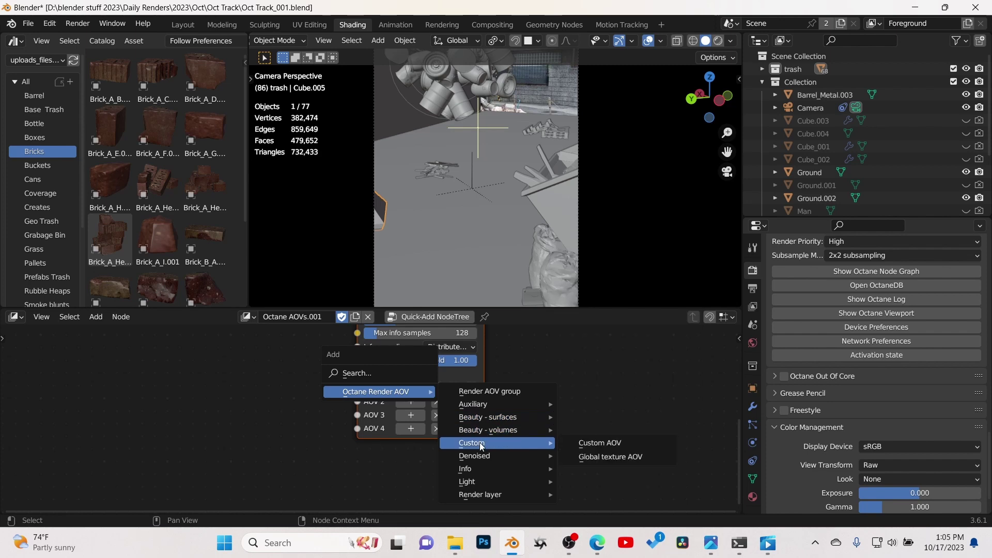
{"action": "mouse_move", "coordinate": [489, 471]}
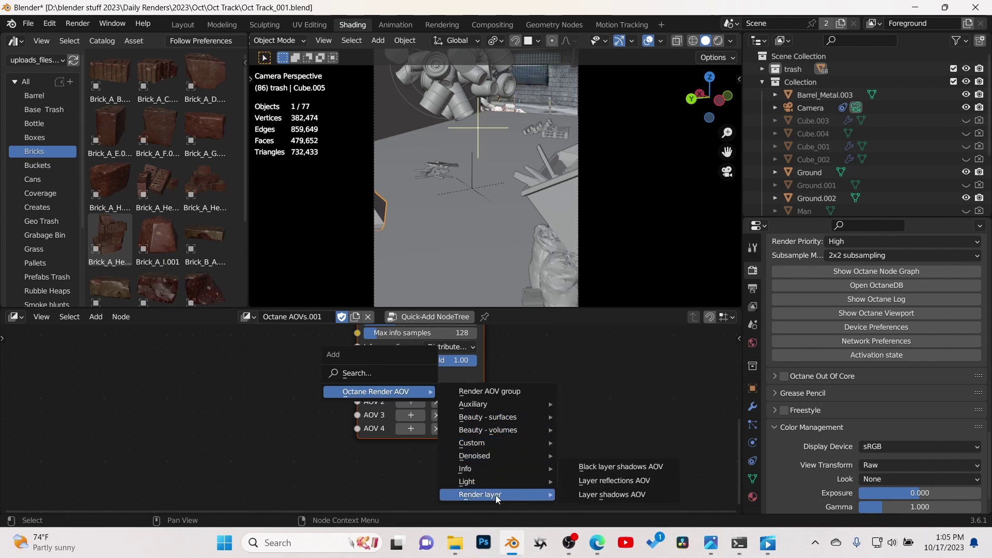
{"action": "mouse_move", "coordinate": [497, 495]}
{"action": "left_click", "coordinate": [587, 495]}
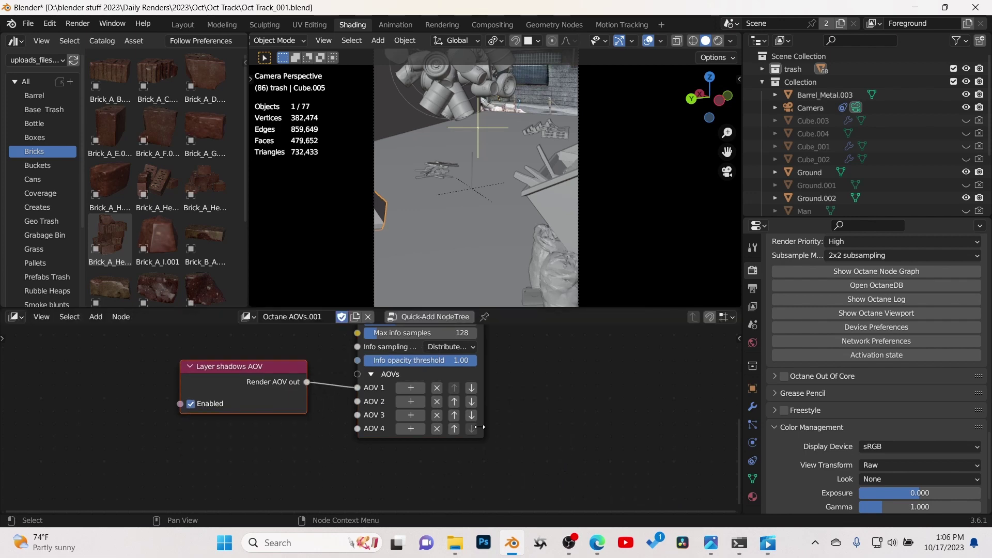
{"action": "scroll", "coordinate": [286, 385], "scroll_direction": "up", "scroll_amount": 1}
{"action": "scroll", "coordinate": [271, 392], "scroll_direction": "up", "scroll_amount": 1, "text": "shift"}
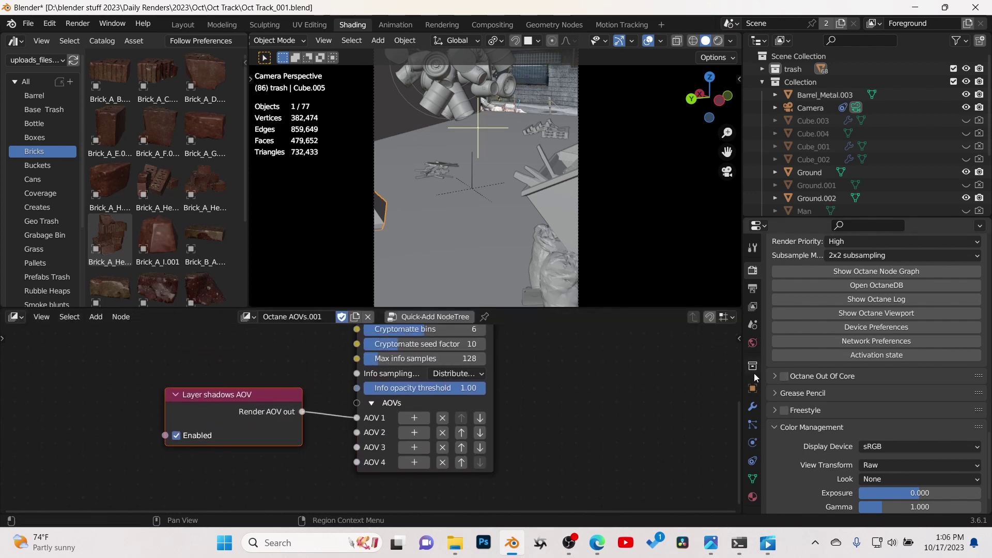
Review which AOV node tree and preview render pass the Foreground view layer uses.
{"action": "left_click", "coordinate": [753, 306]}
{"action": "scroll", "coordinate": [811, 365], "scroll_direction": "up", "scroll_amount": 8}
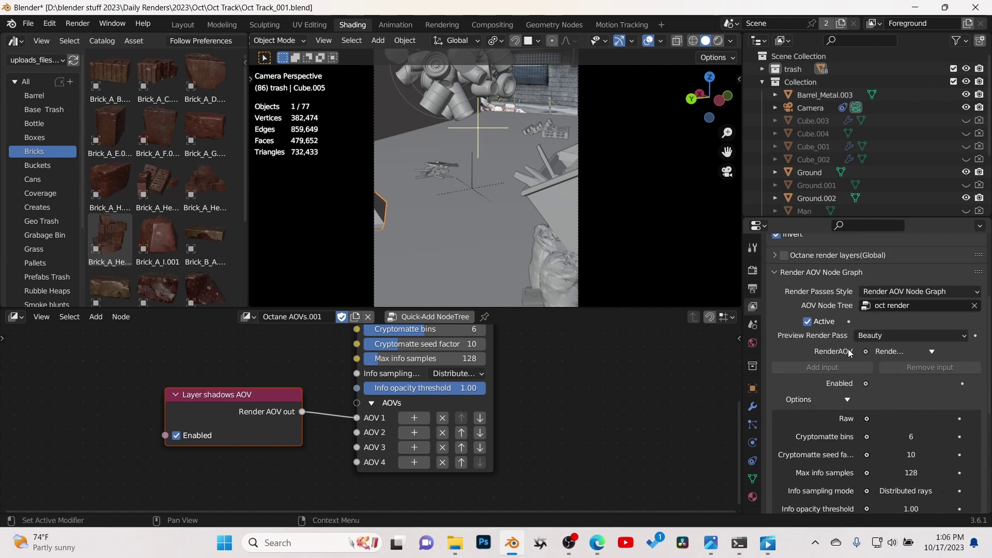
{"action": "scroll", "coordinate": [849, 353], "scroll_direction": "down", "scroll_amount": 4}
In the Compositing workspace, trace the Foreground Render Layers passes through the Distortion nodes to the shadow, layer reflection and beauty File Output nodes.
{"action": "left_click", "coordinate": [490, 24]}
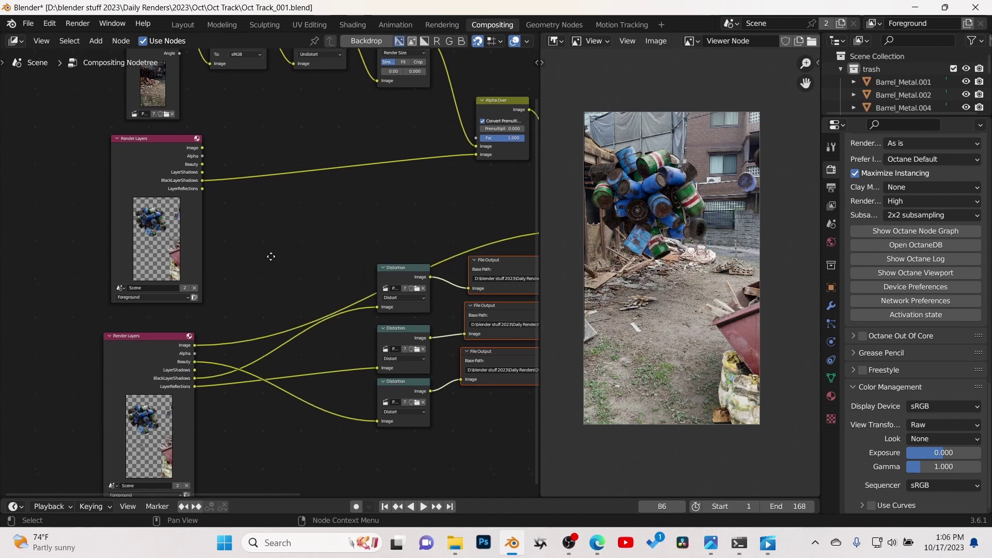
{"action": "middle_click_drag", "start_coordinate": [271, 257], "coordinate": [270, 200]}
{"action": "scroll", "coordinate": [270, 200], "scroll_direction": "up", "scroll_amount": 2}
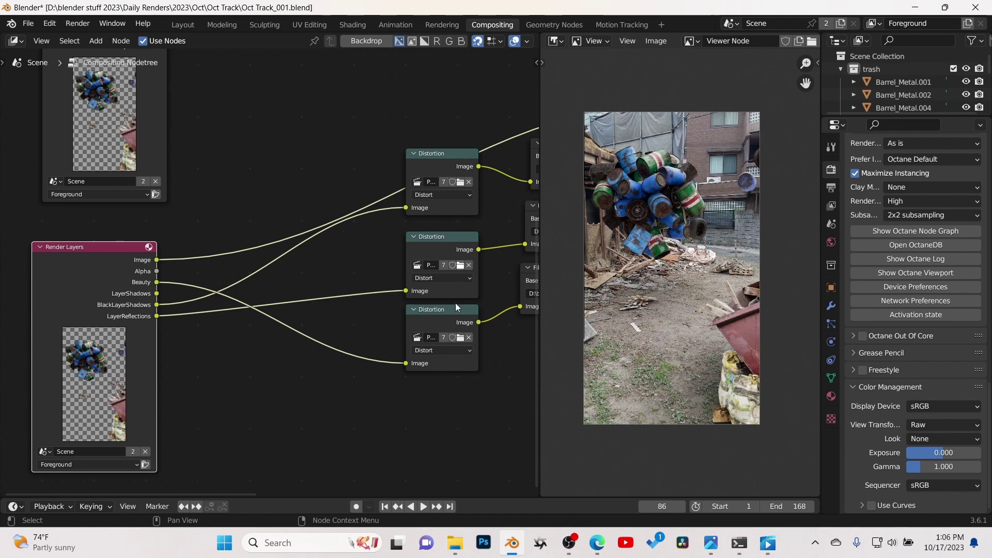
{"action": "scroll", "coordinate": [455, 303], "scroll_direction": "down", "scroll_amount": 1}
{"action": "scroll", "coordinate": [250, 270], "scroll_direction": "right", "scroll_amount": 8, "text": "ctrl"}
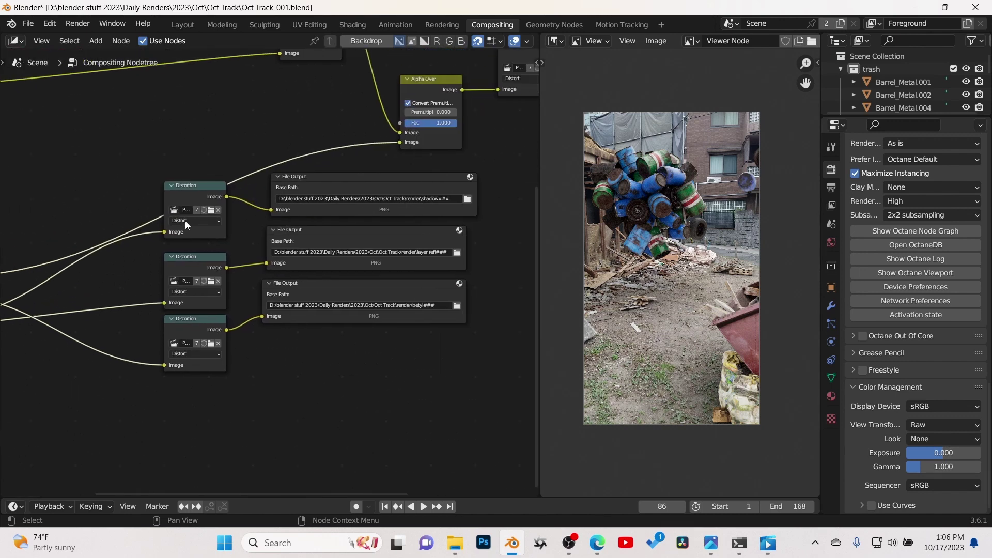
{"action": "left_click", "coordinate": [363, 188]}
{"action": "left_click", "coordinate": [360, 235]}
{"action": "left_click", "coordinate": [356, 283]}
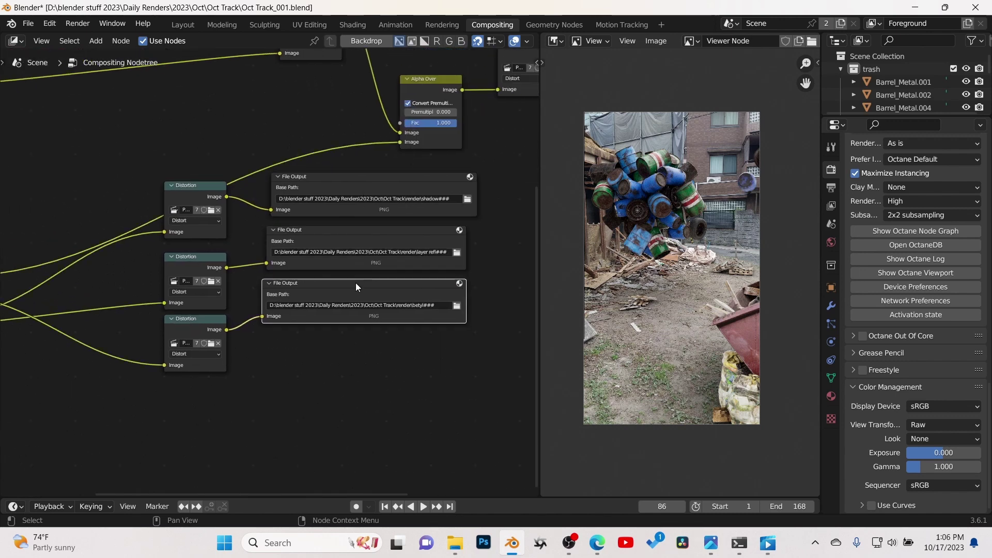
{"action": "middle_click_drag", "start_coordinate": [472, 275], "coordinate": [342, 321]}
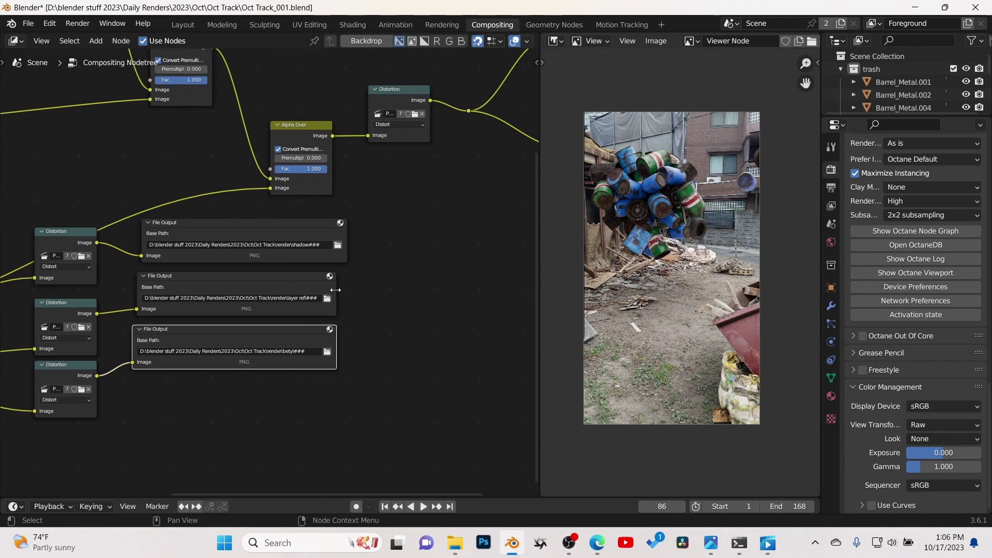
Switch to the browser and look through the VFX and Blender Octane guides on the Gumroad store page.
{"action": "scroll", "coordinate": [339, 327], "scroll_direction": "down", "scroll_amount": 2}
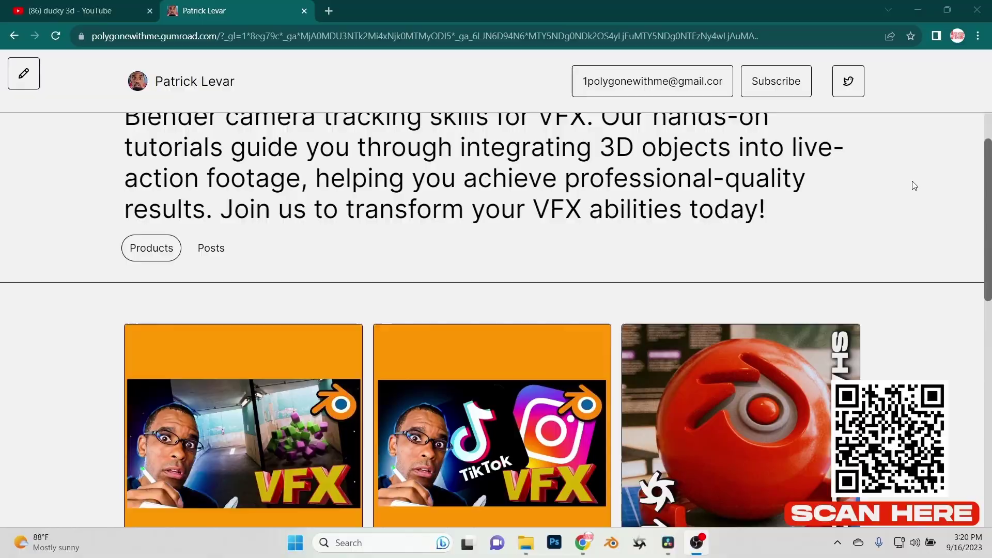
{"action": "scroll", "coordinate": [910, 186], "scroll_direction": "down", "scroll_amount": 6}
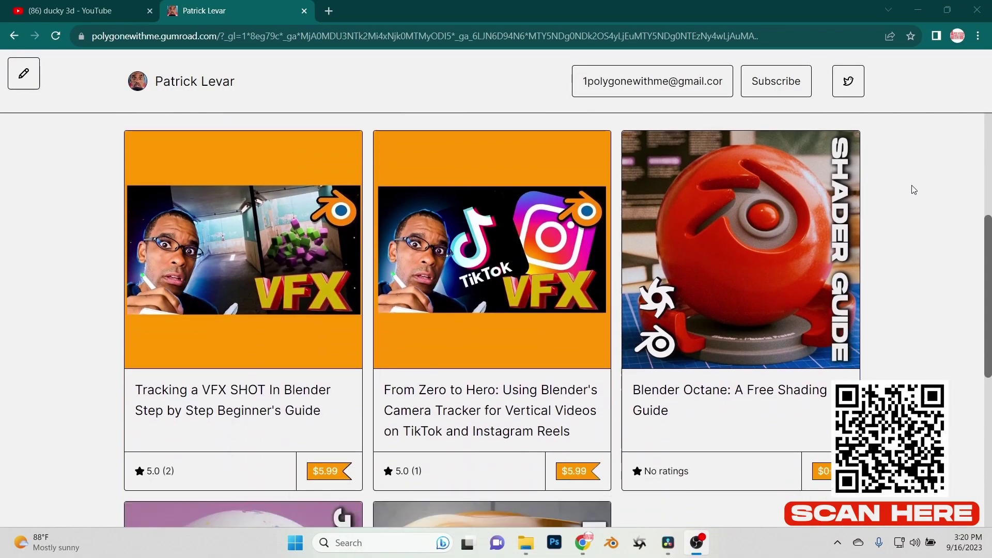